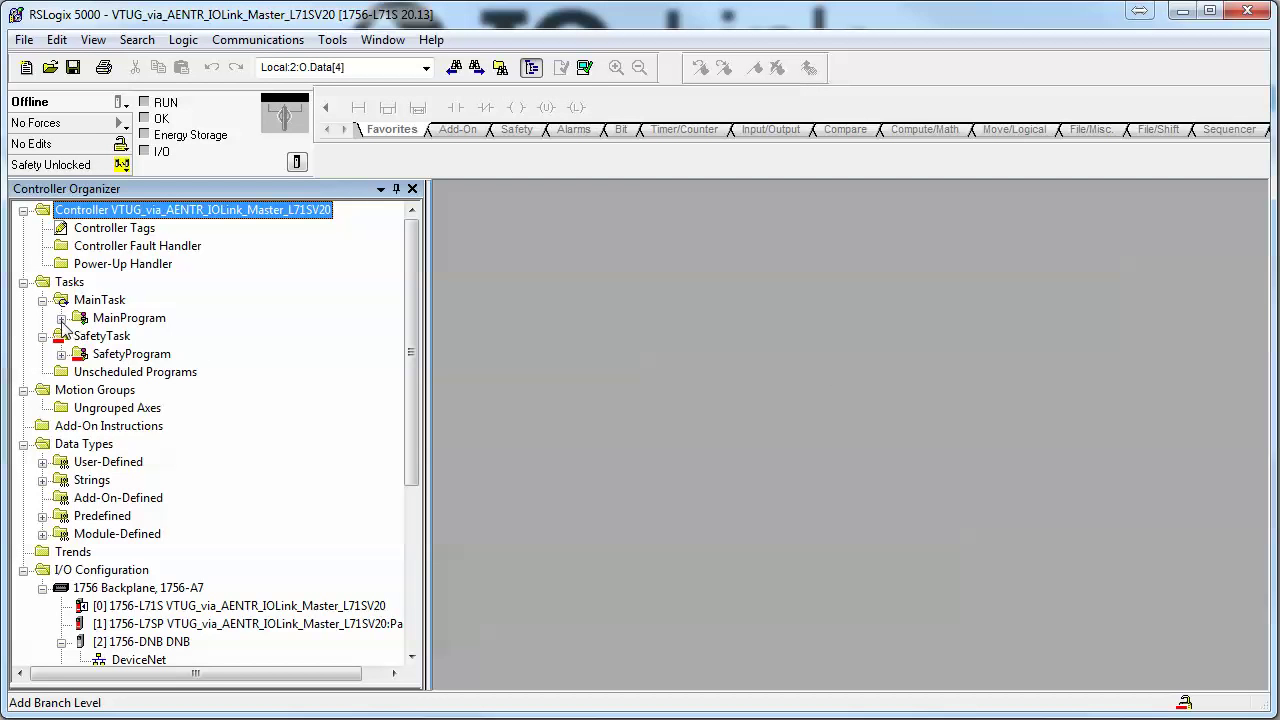
- Expand MainProgram and open the 1734-AENTR/B Point_IO adapter's module properties
left_click(61, 318)
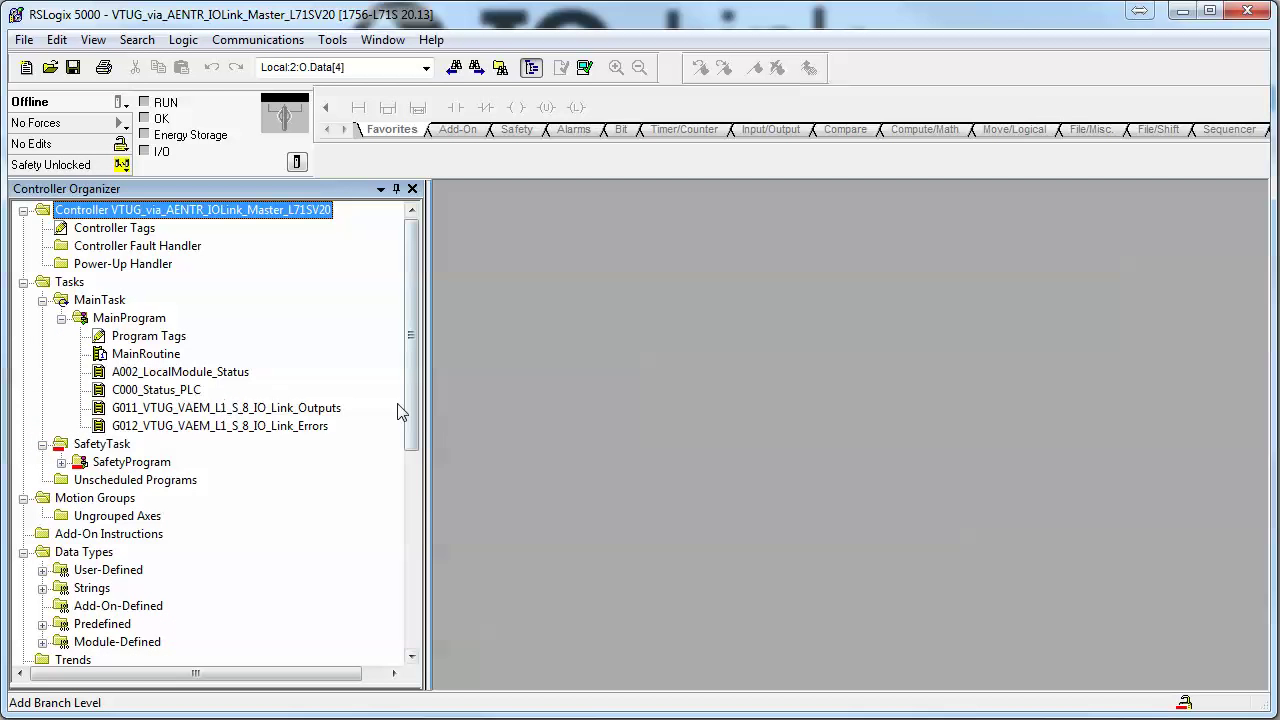
left_click_drag(404, 414, 398, 624)
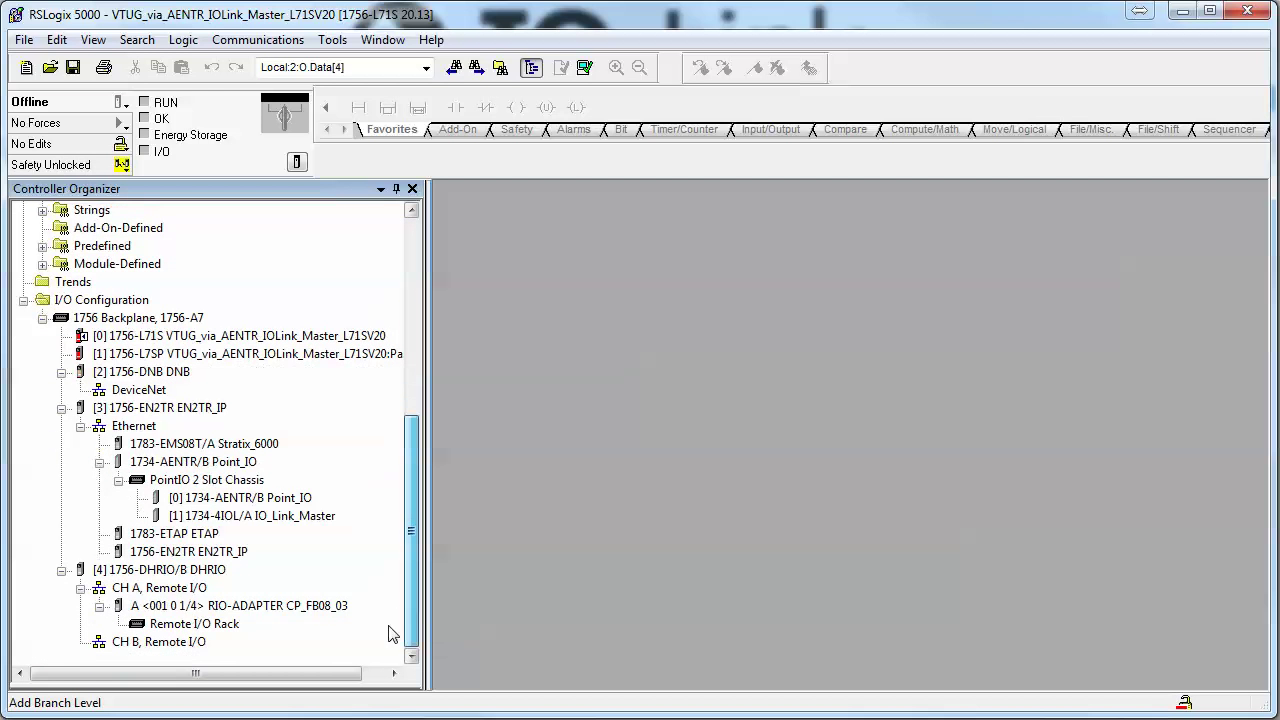
double_click(208, 465)
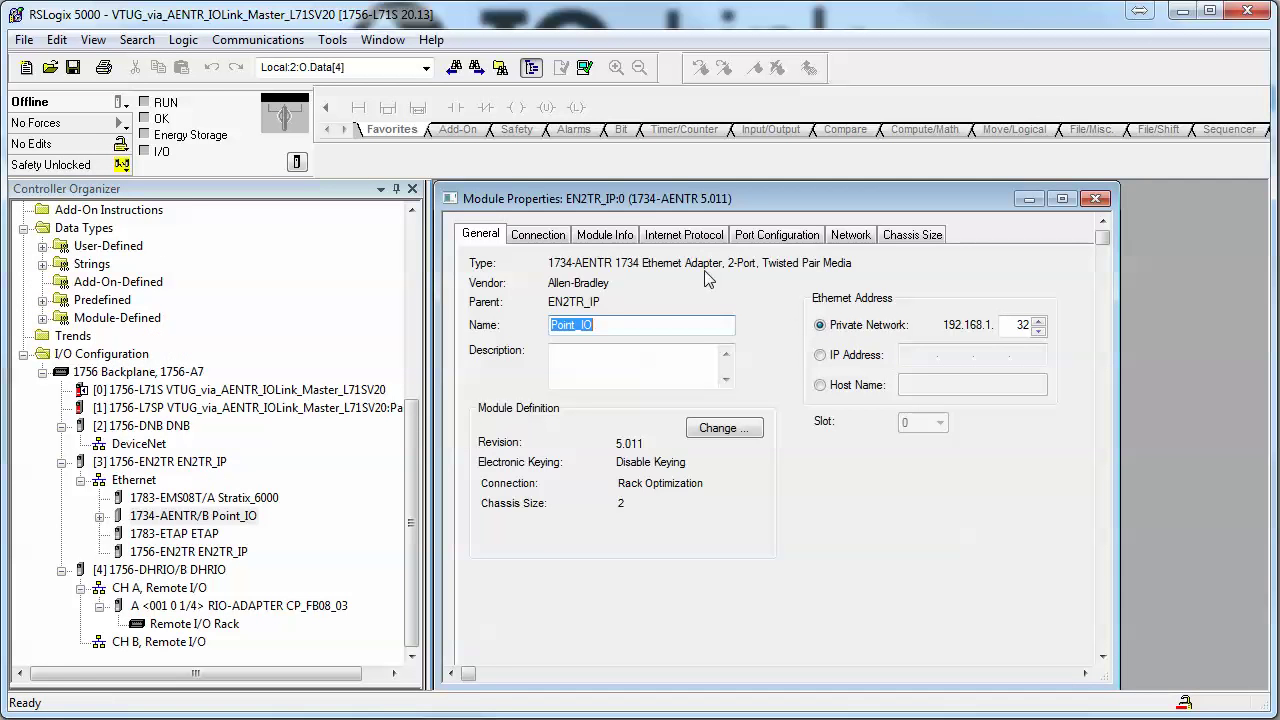
- Review the adapter's Connection, Module Info, Internet Protocol, Port, Chassis Size and Network tabs, then close
left_click(550, 236)
left_click(608, 236)
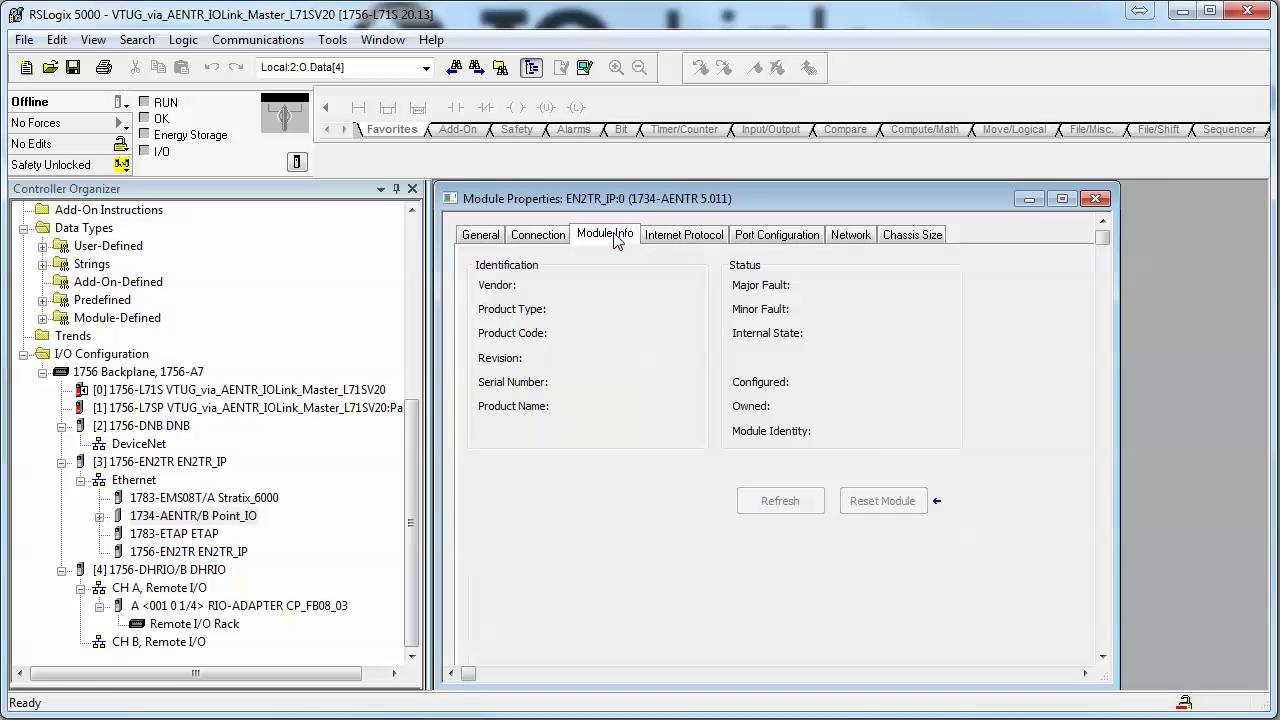
left_click(684, 236)
left_click(777, 236)
left_click(914, 236)
left_click(855, 236)
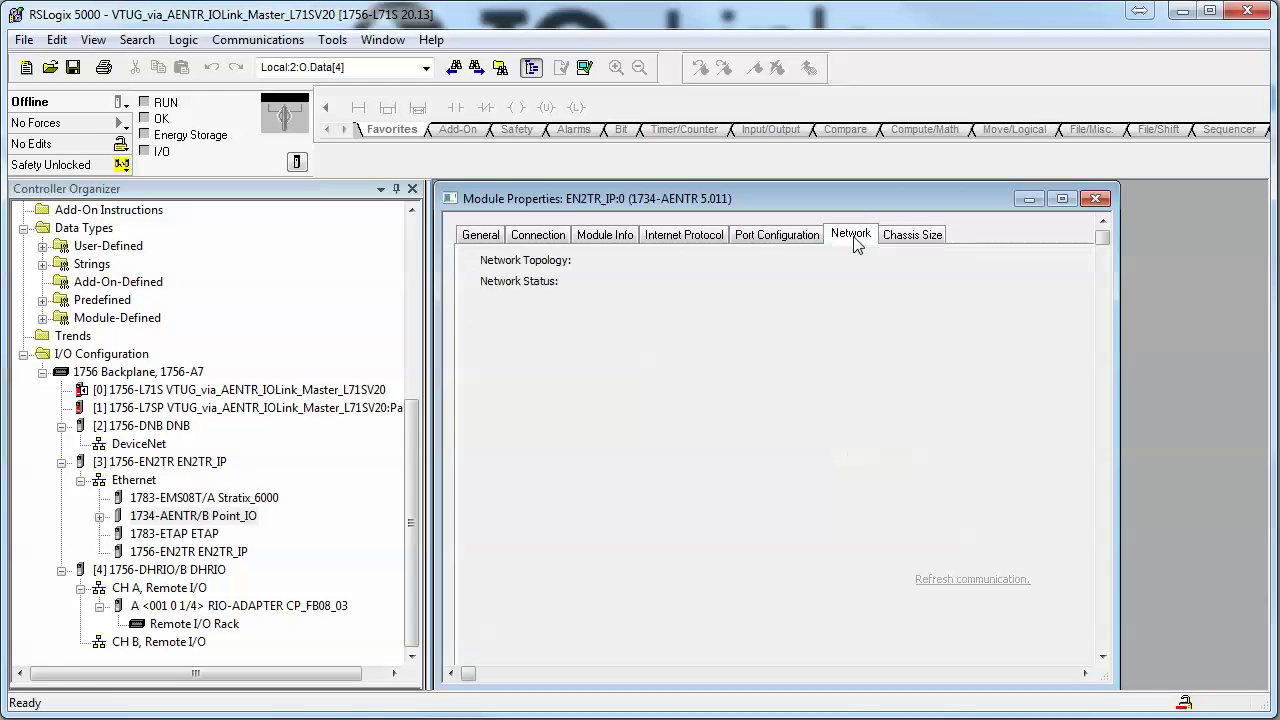
left_click(1095, 198)
right_click(145, 461)
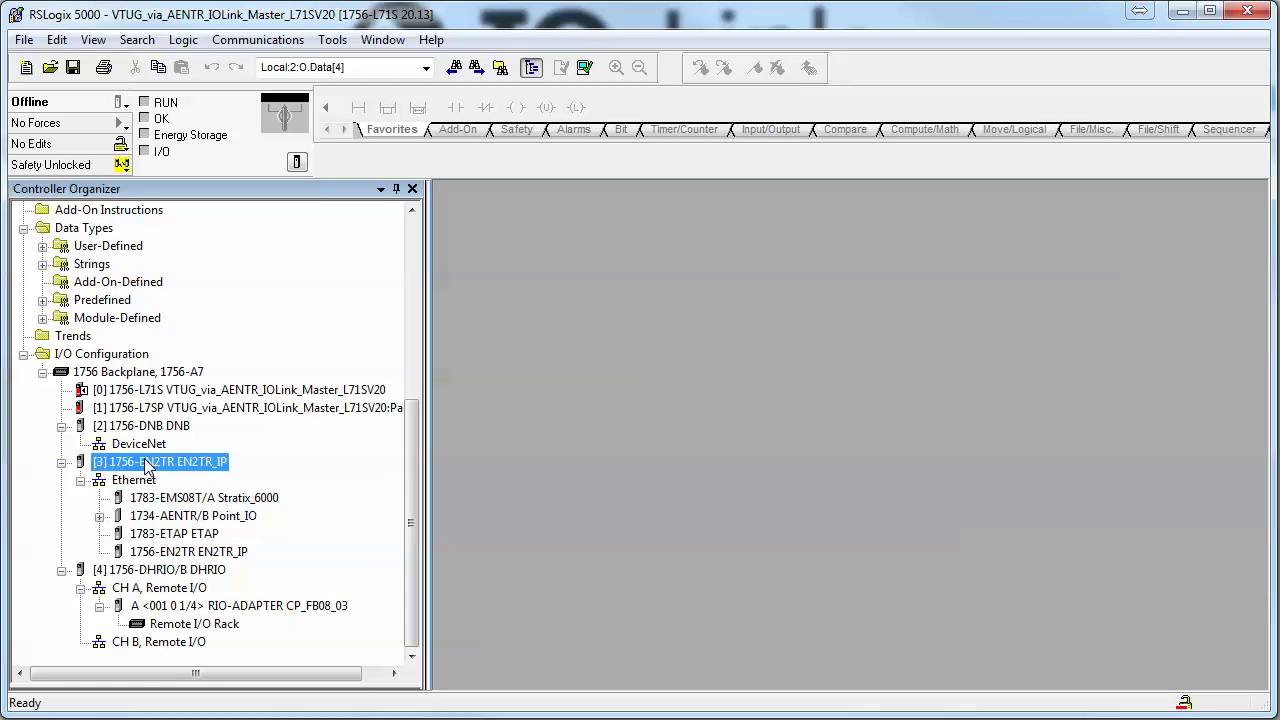
- Search the EN2TR's new-module catalog for 'aentr', select 1734-AENTR, then close without creating
left_click(215, 470)
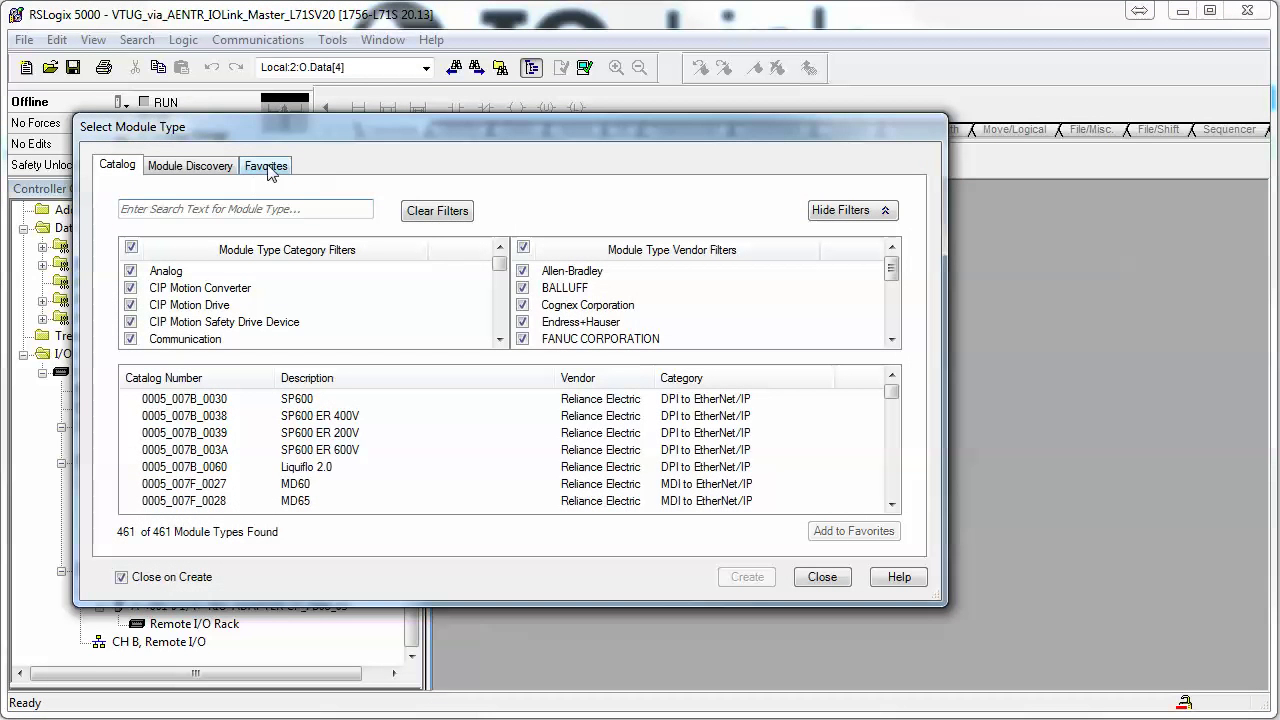
left_click_drag(354, 127, 620, 76)
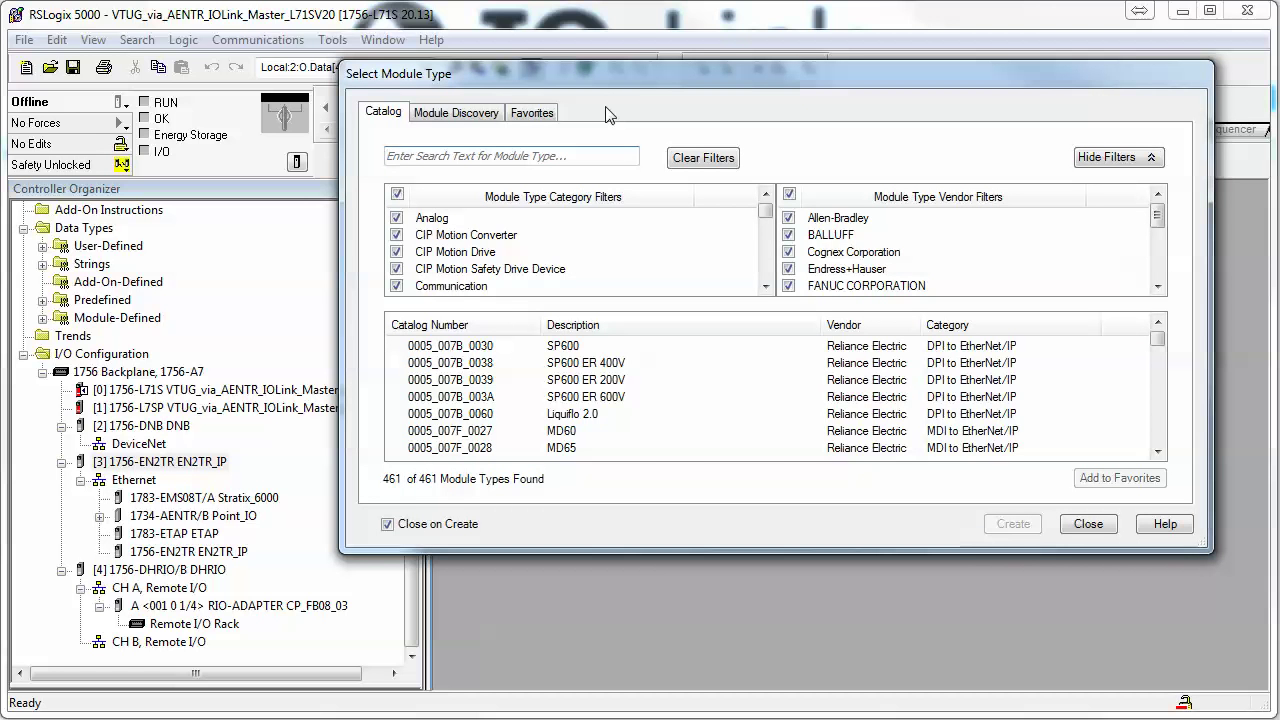
type("aentr")
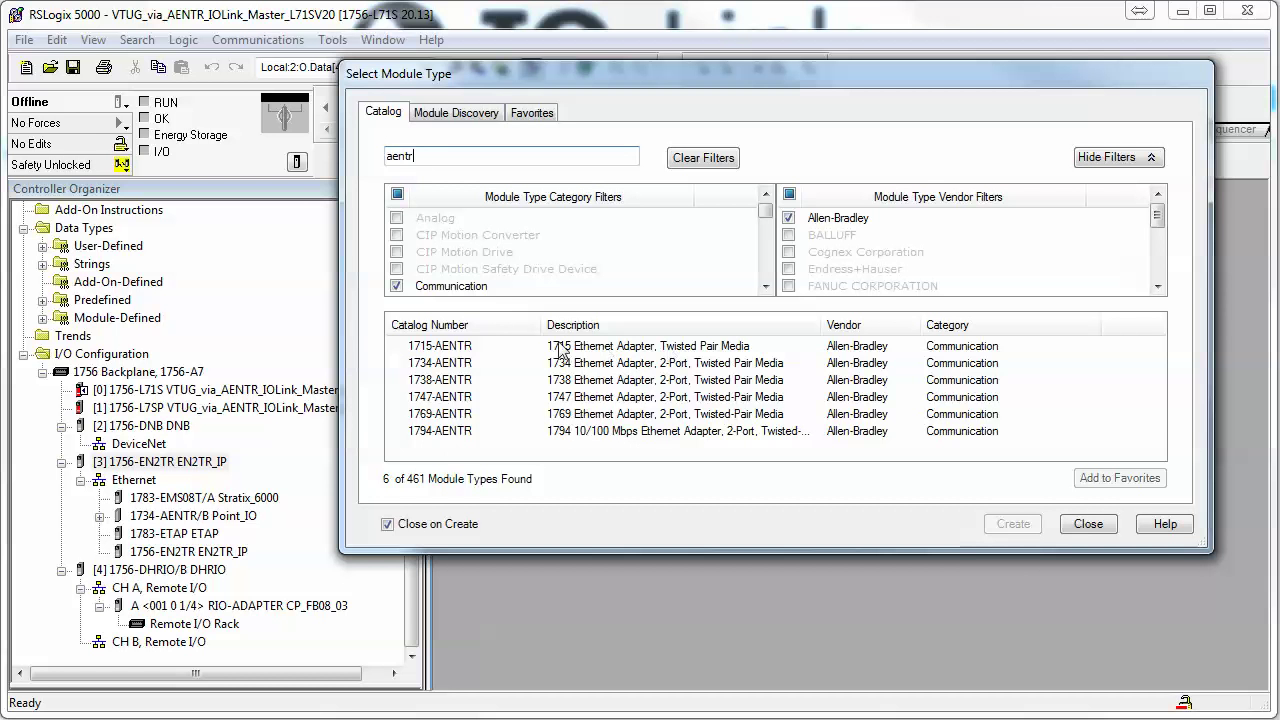
left_click(486, 364)
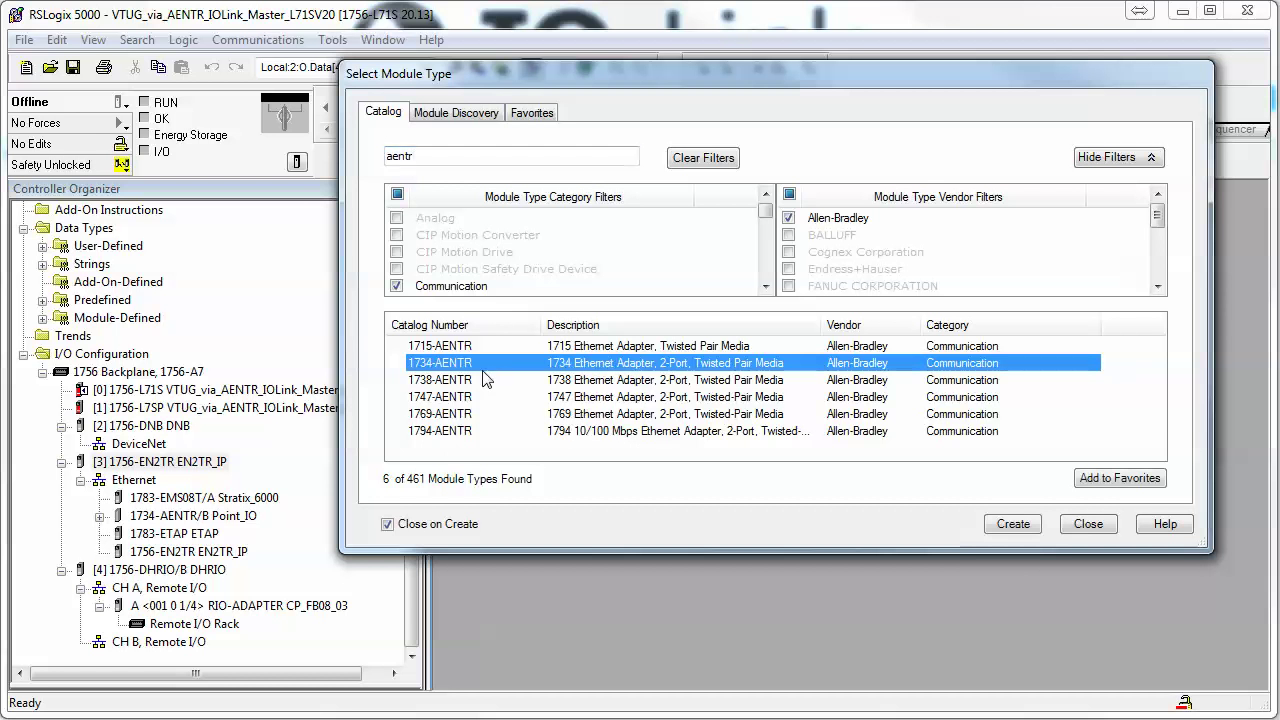
left_click(1099, 528)
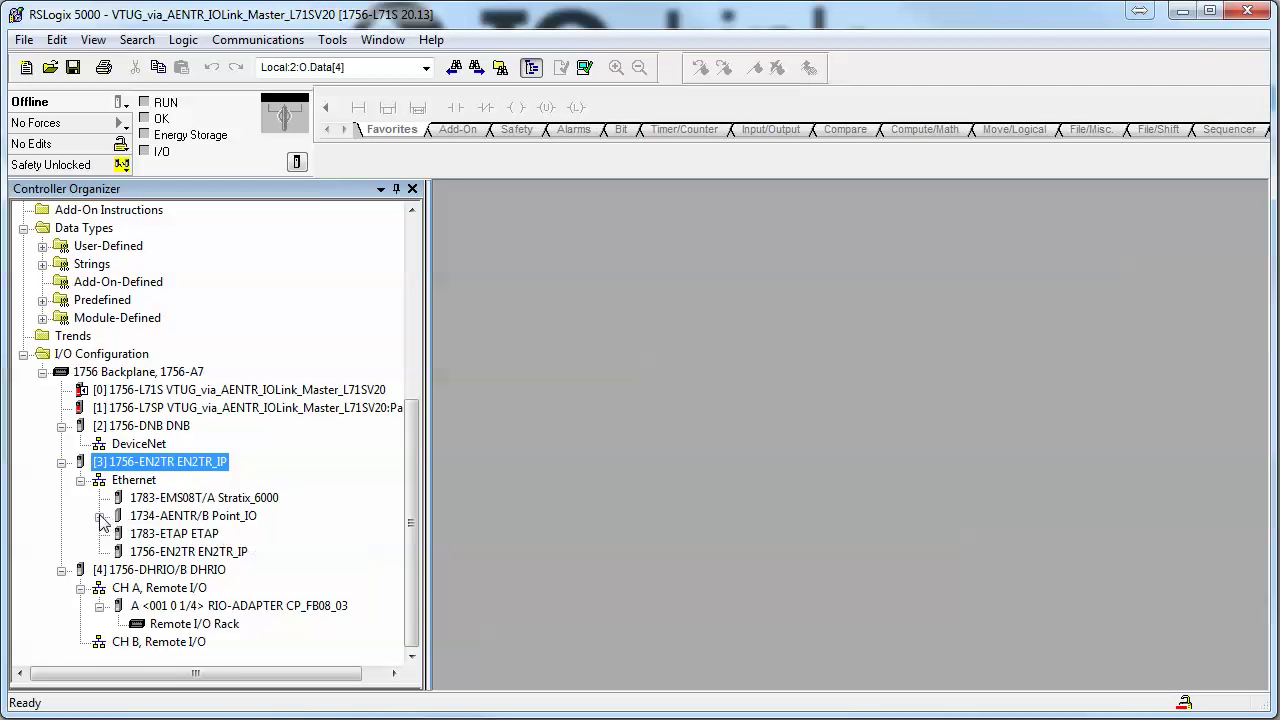
- Expand Point_IO and browse the adapter and chassis context menus
left_click(100, 516)
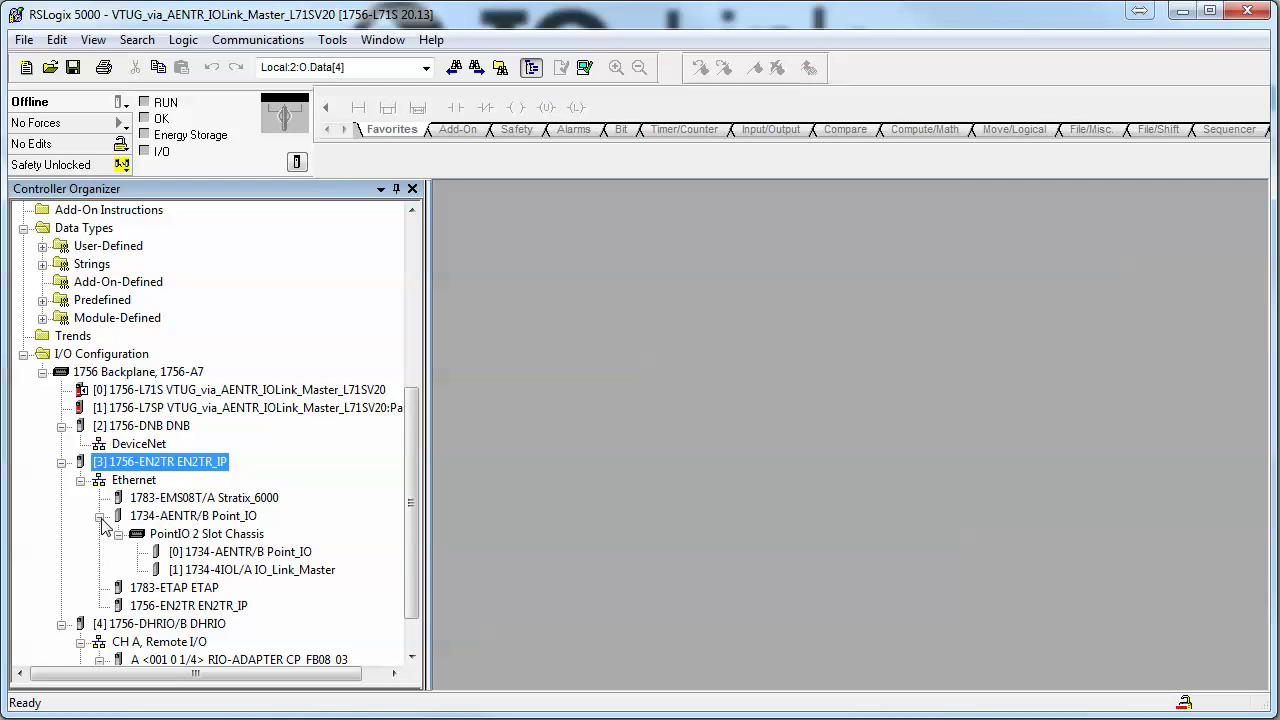
left_click(220, 518)
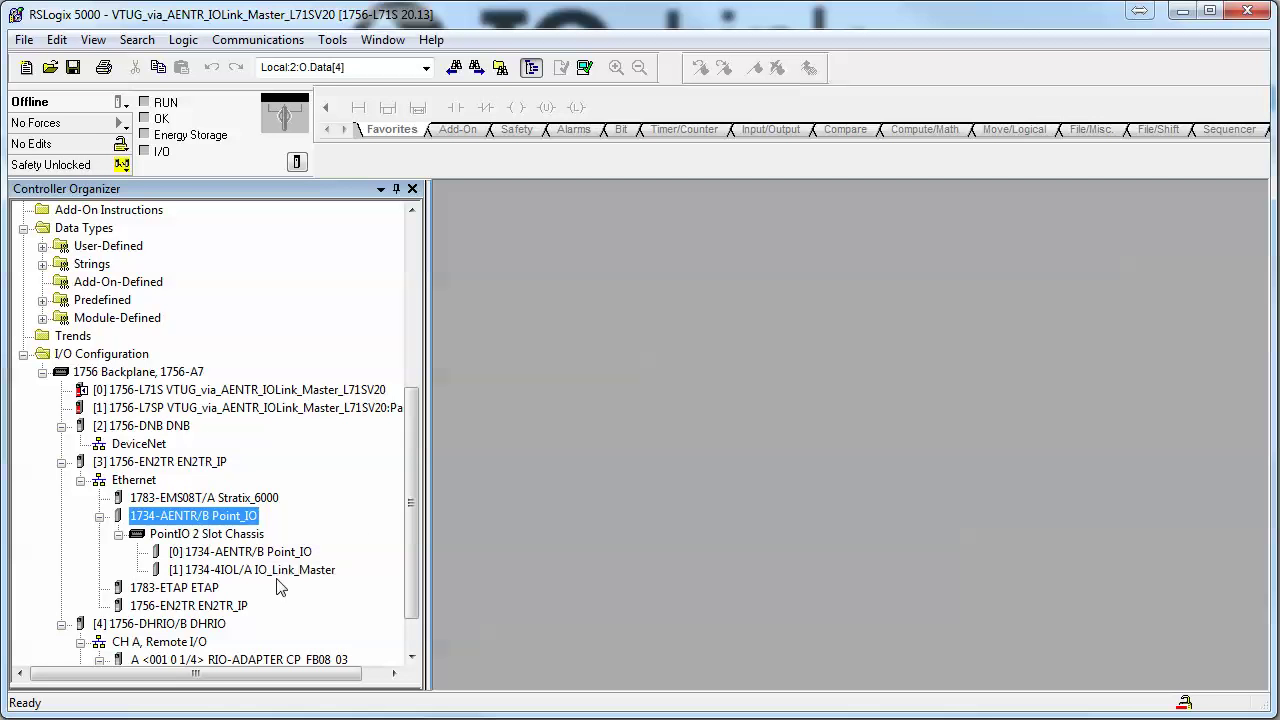
right_click(221, 519)
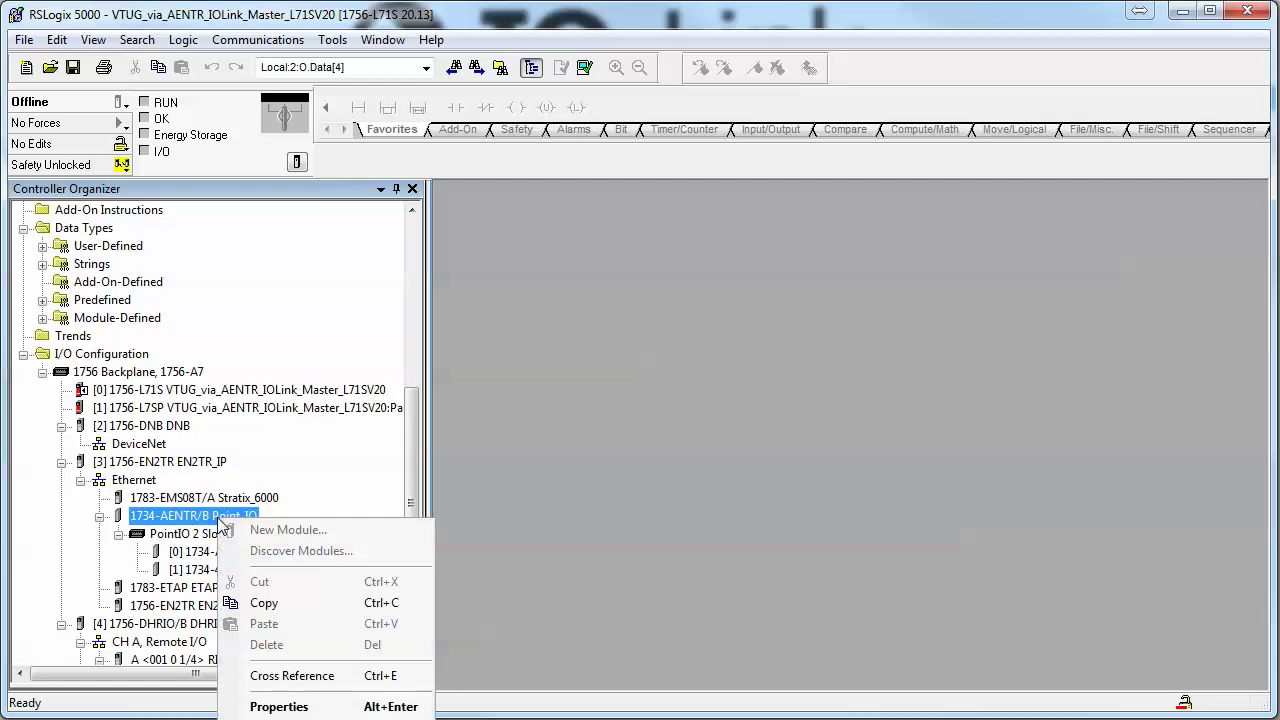
right_click(190, 536)
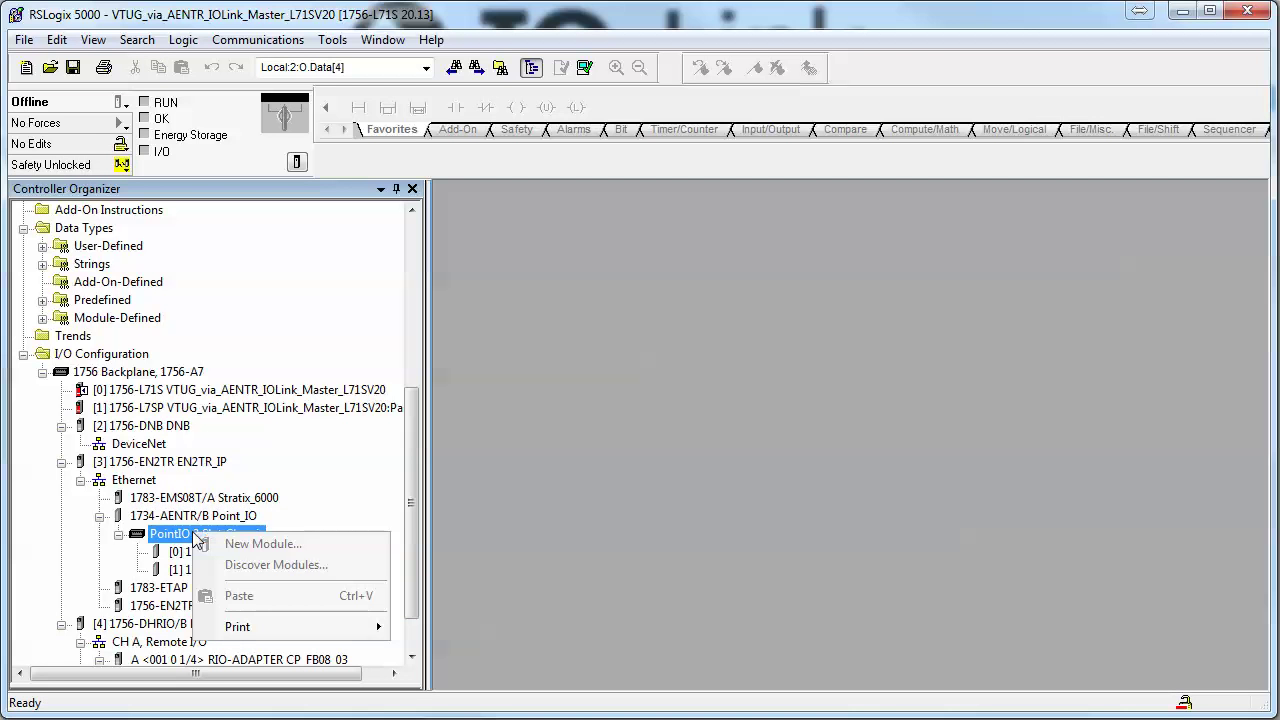
left_click(167, 521)
right_click(167, 524)
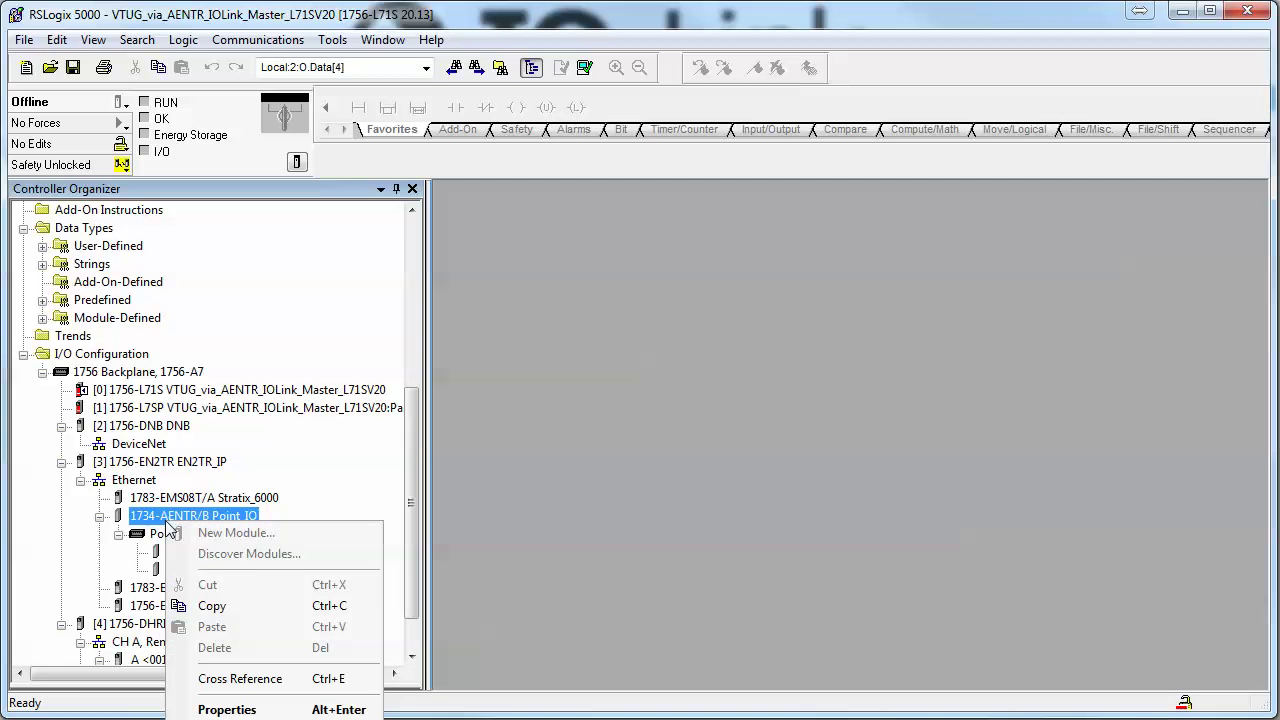
- Search the EN2TR's new-module catalog for '4iol', then close it without adding anything
left_click(158, 462)
right_click(158, 464)
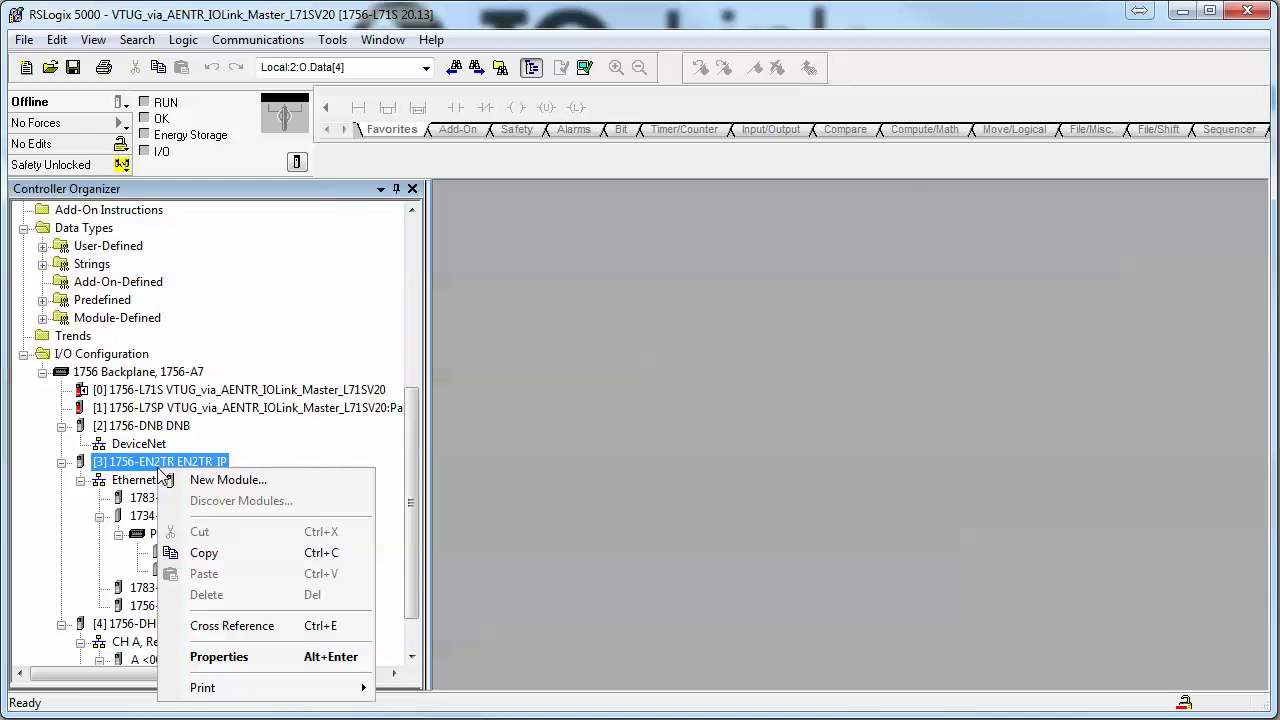
left_click(235, 477)
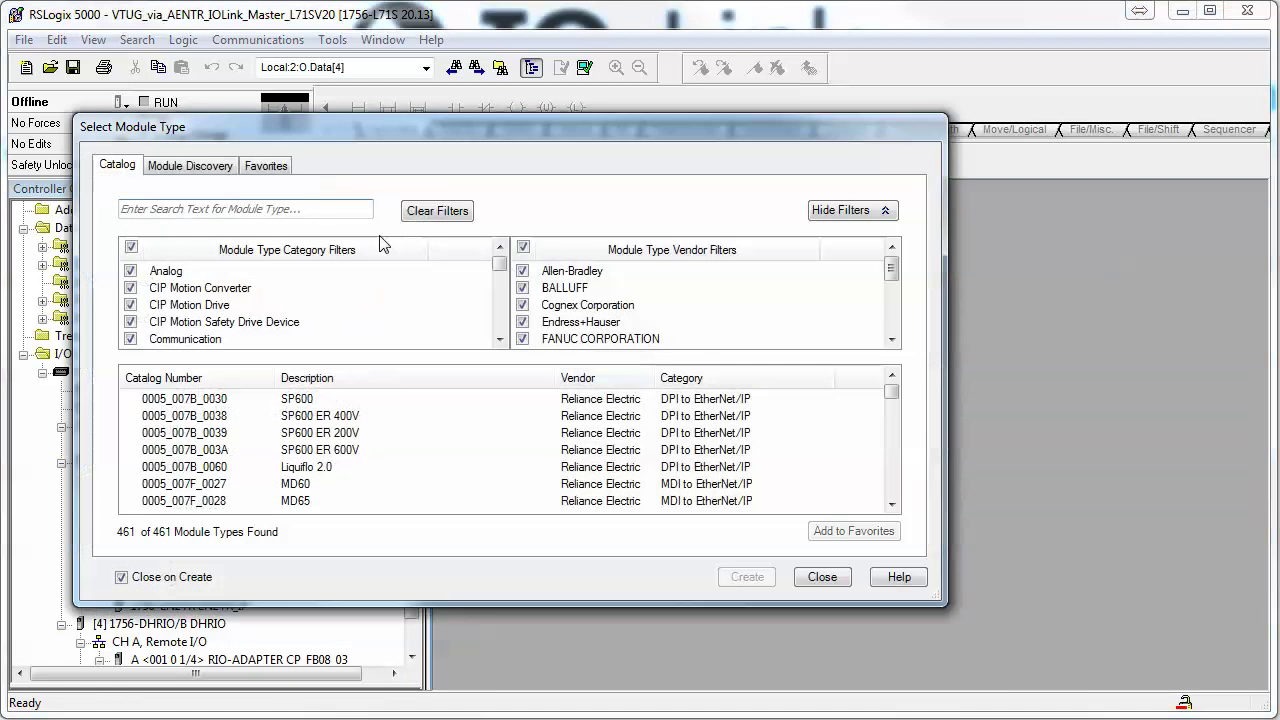
type("4iol")
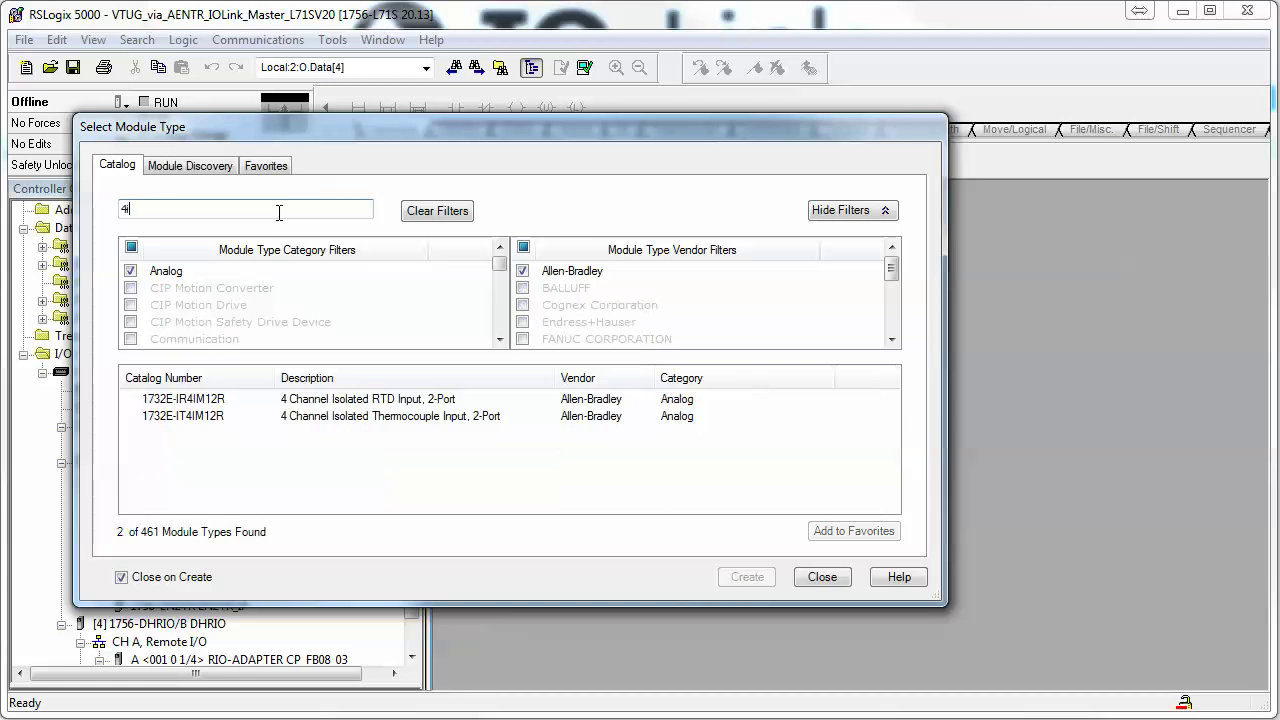
left_click(800, 577)
- Select the [1] 1734-4IOL/A IO_Link_Master module and request its deletion
left_click(200, 534)
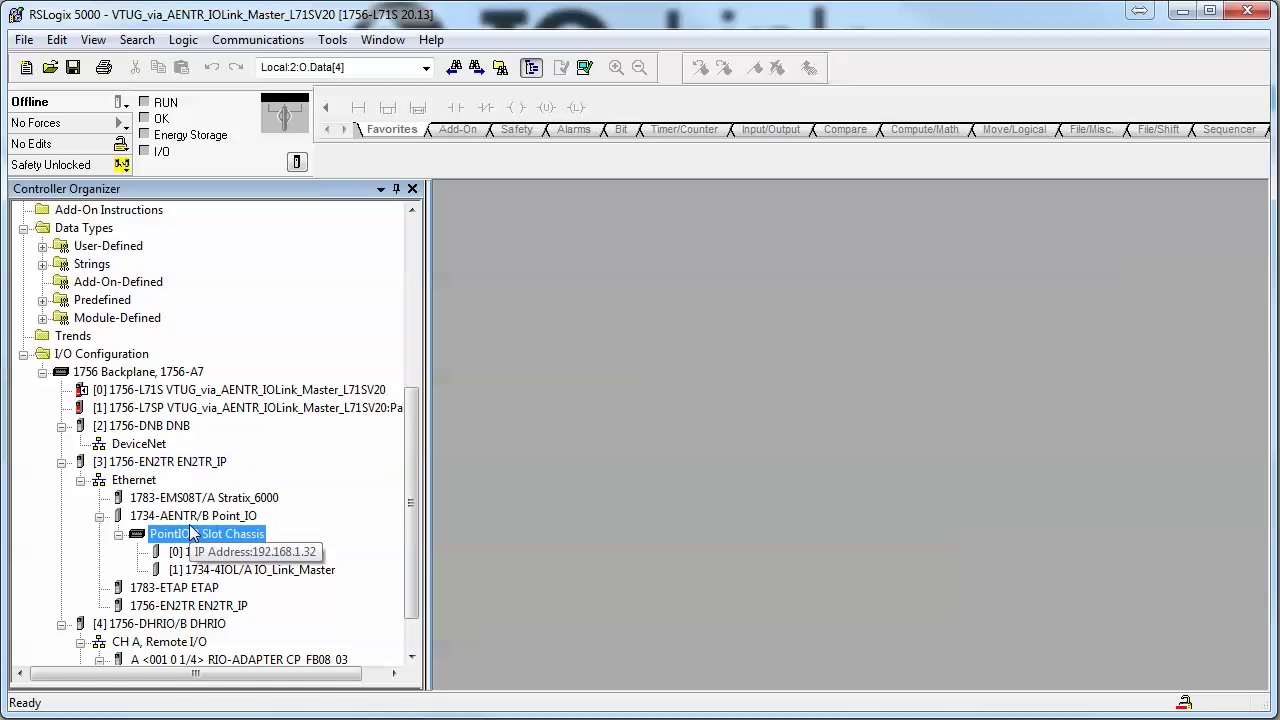
left_click(180, 516)
right_click(178, 518)
left_click(156, 520)
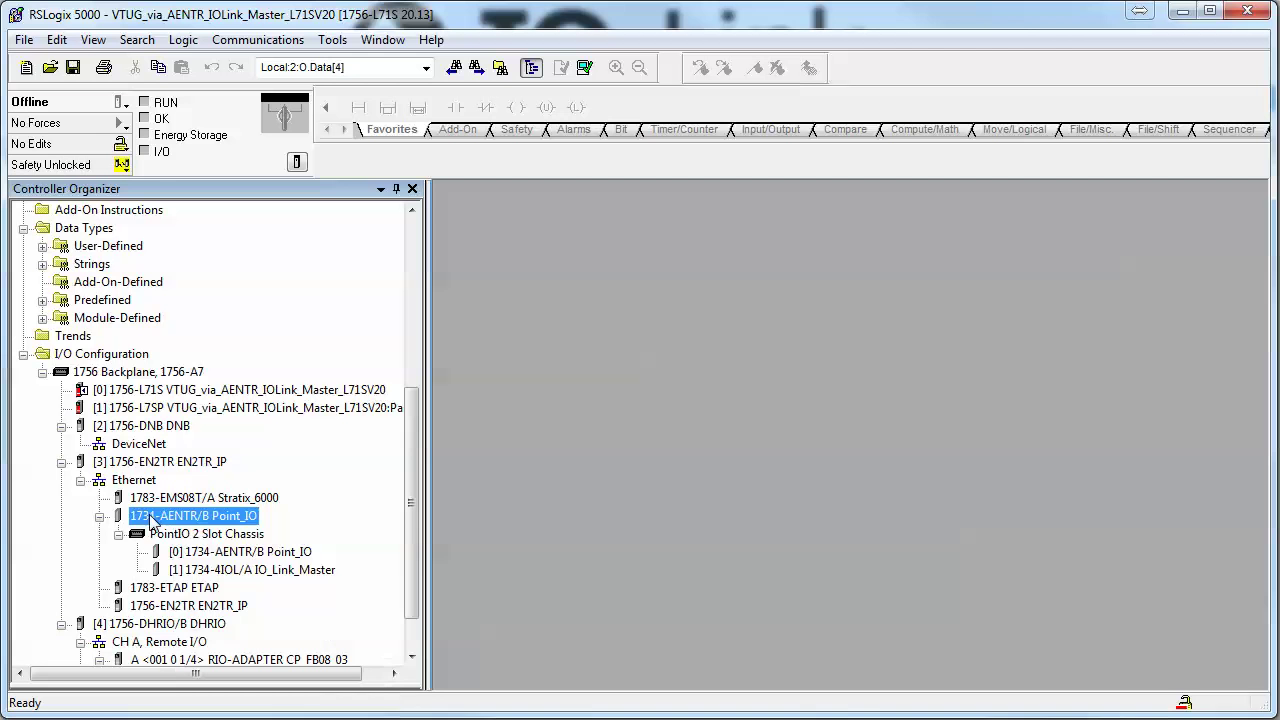
left_click(266, 572)
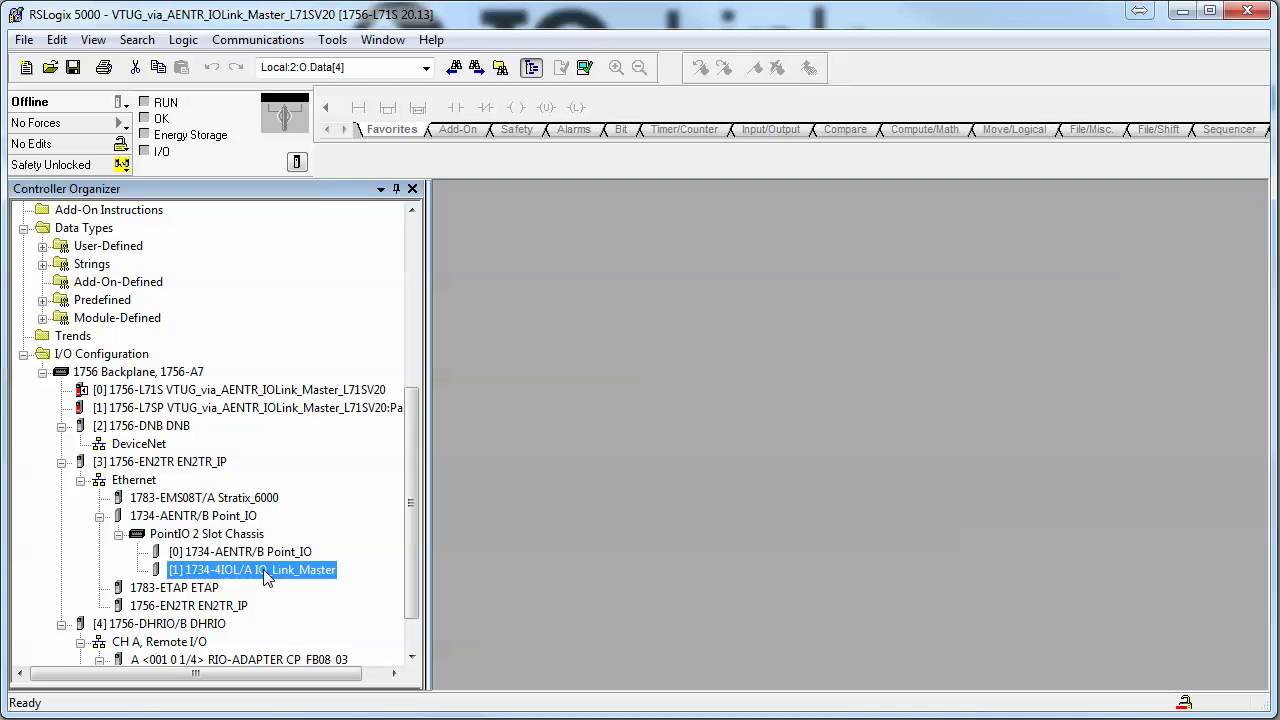
key("Delete")
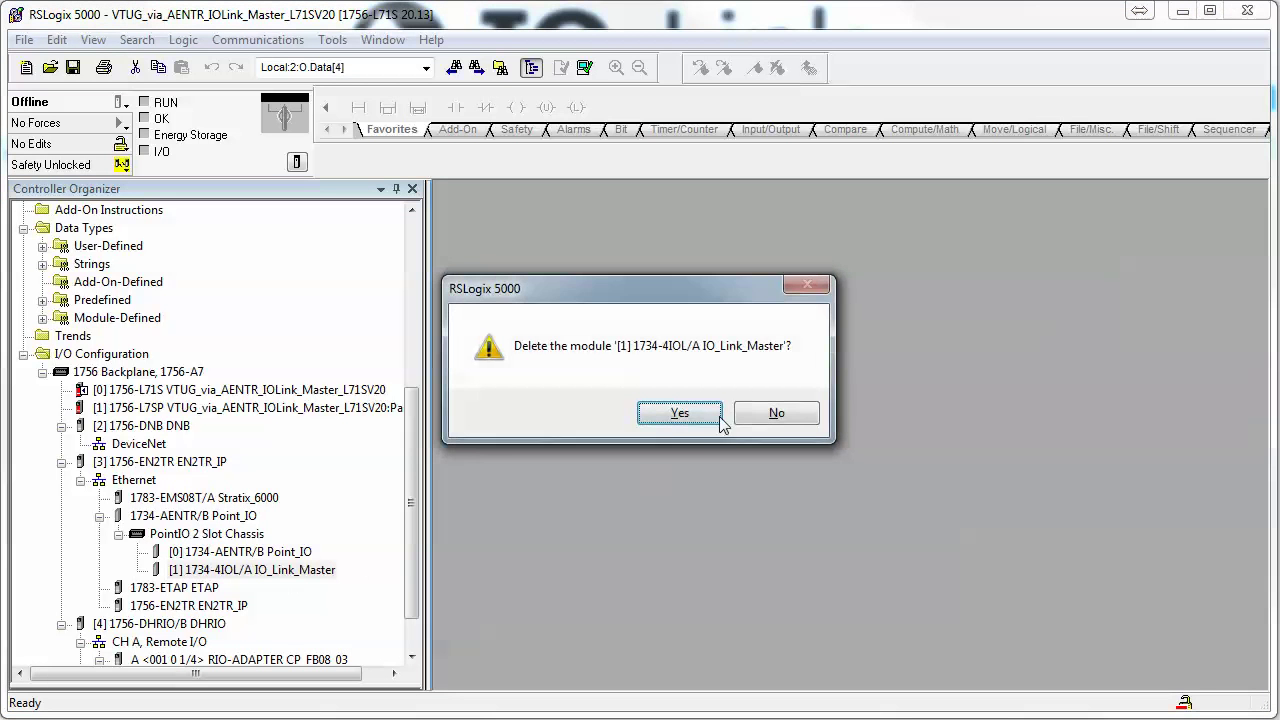
- Delete the old IO_Link_Master, then add a new 1734-4IOL module to Point_IO via a '4iol' search
left_click(680, 411)
right_click(192, 517)
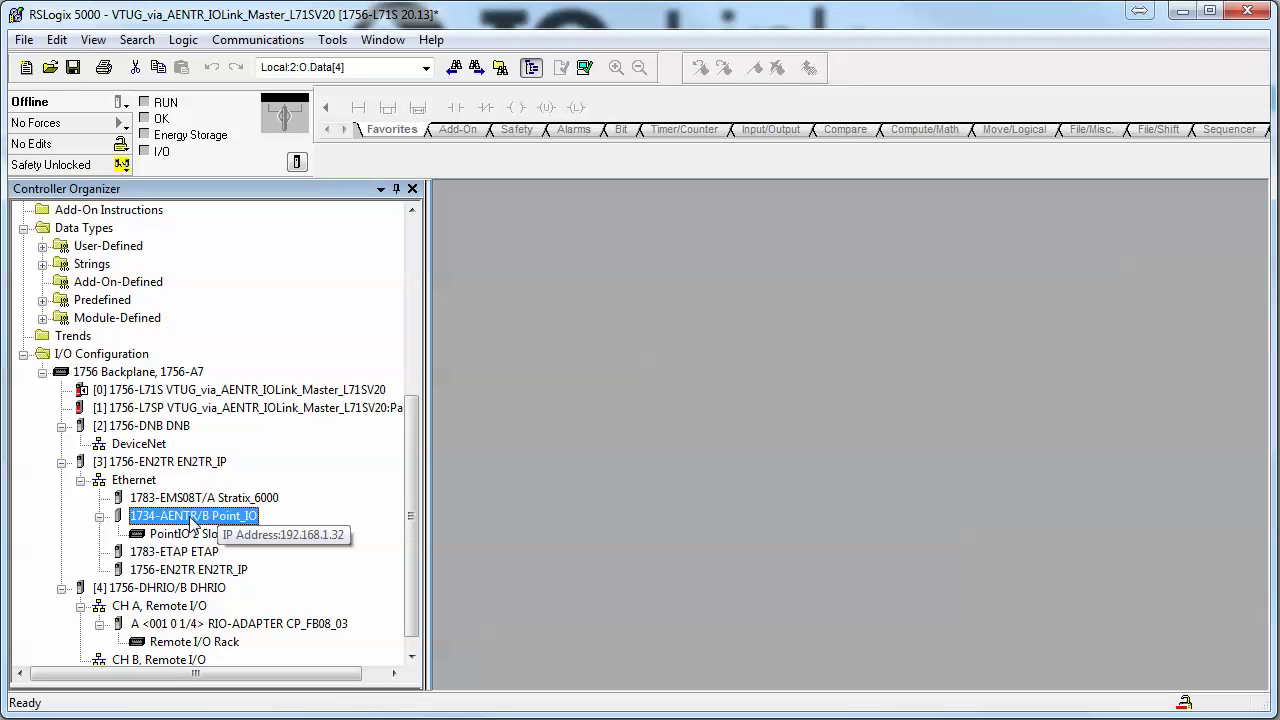
left_click(240, 528)
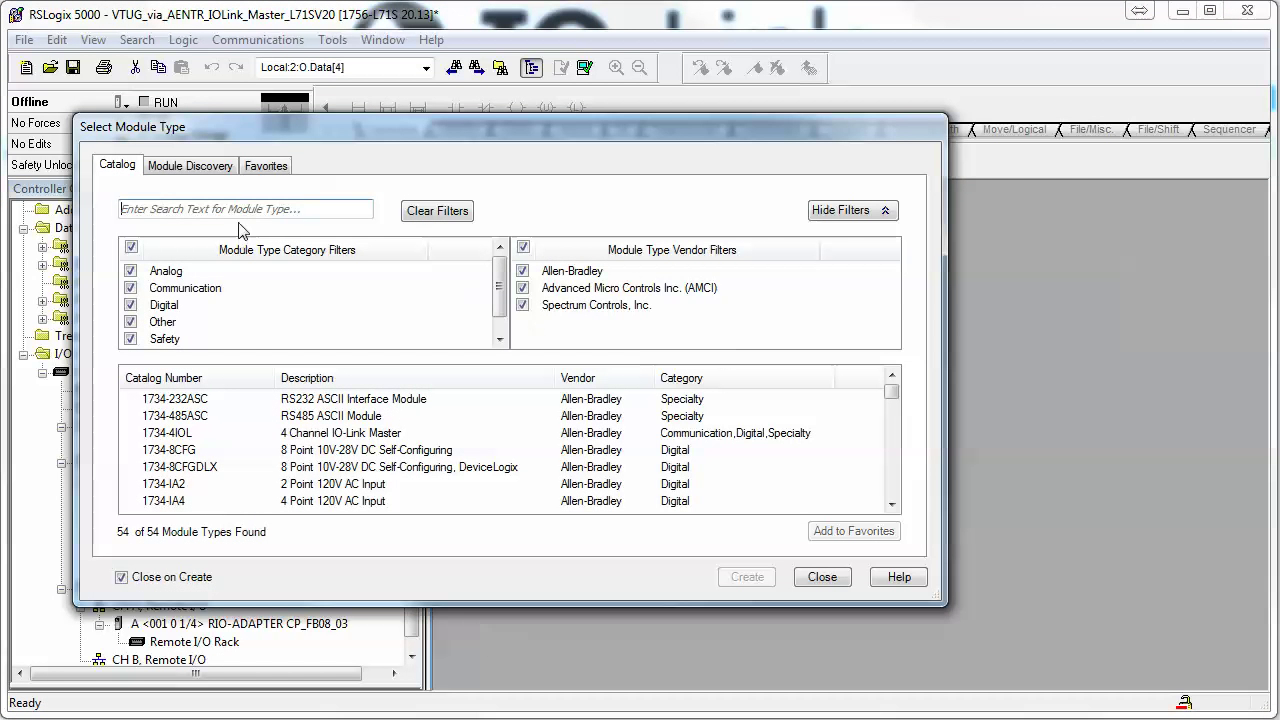
type("4iol")
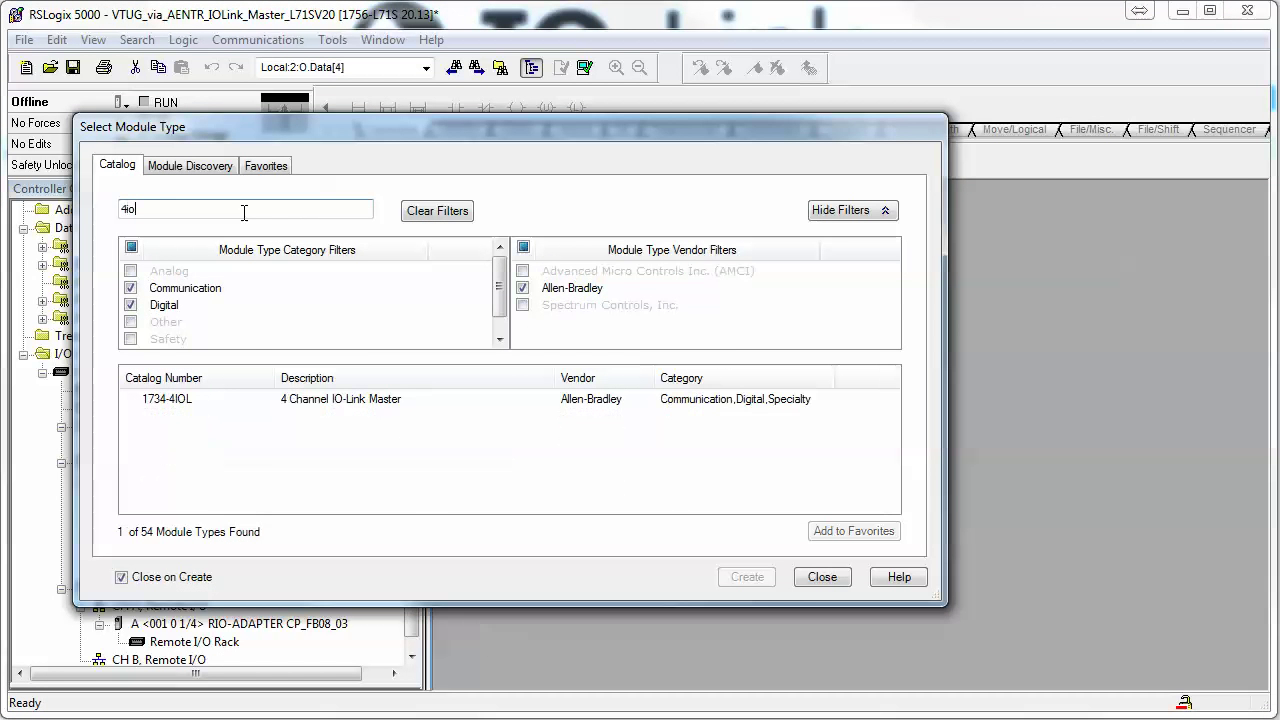
left_click(175, 401)
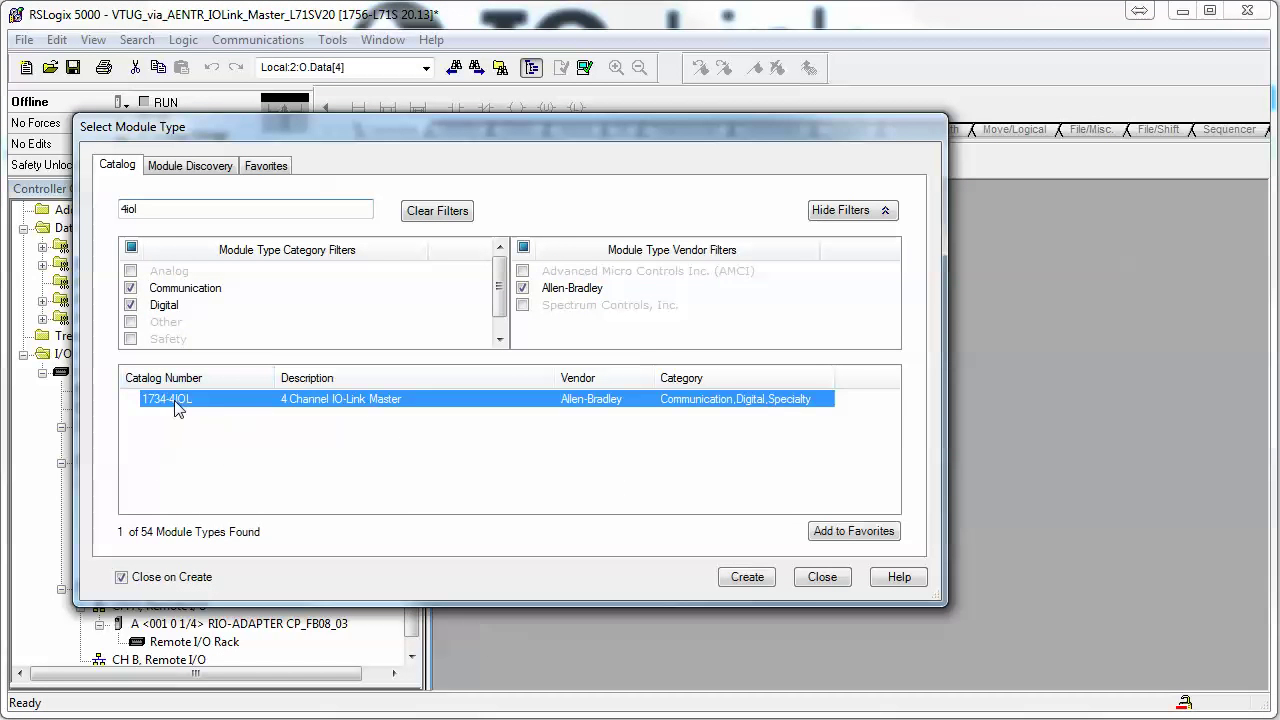
left_click(745, 577)
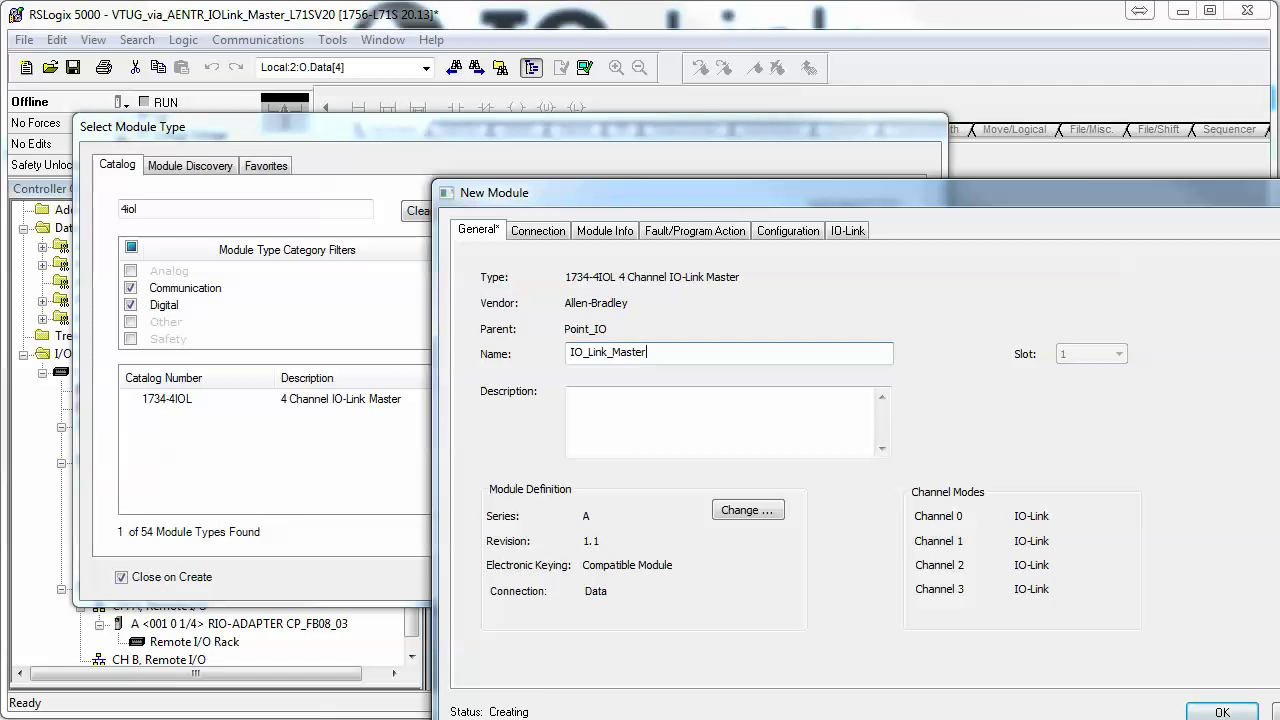
left_click_drag(1092, 200, 770, 82)
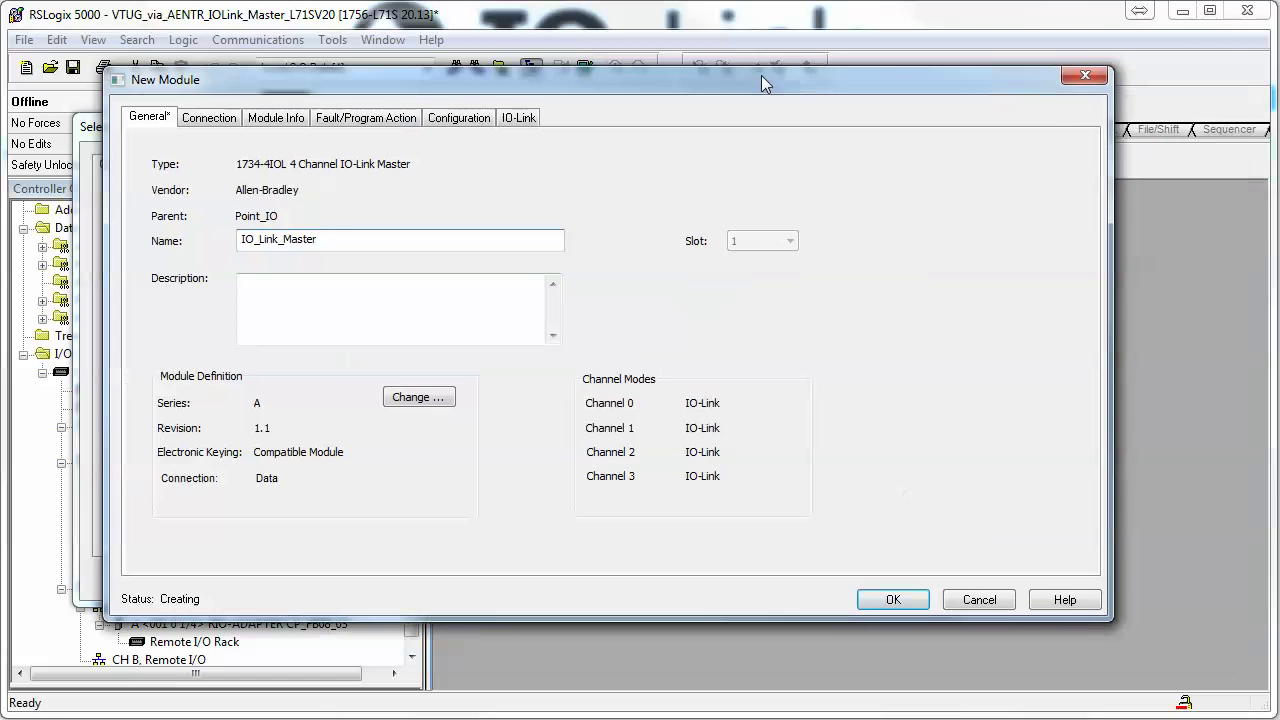
left_click(904, 598)
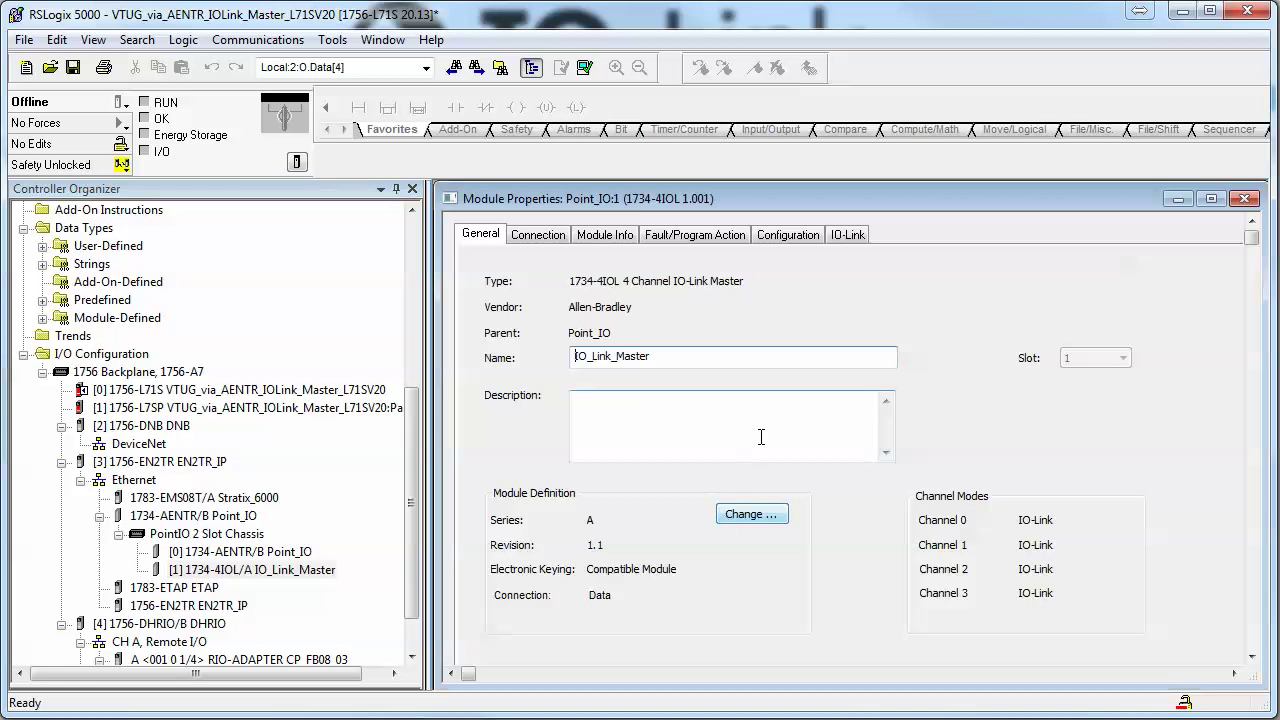
- Leave the module definition unchanged and set the connection RPI to 10.0 ms
left_click(762, 518)
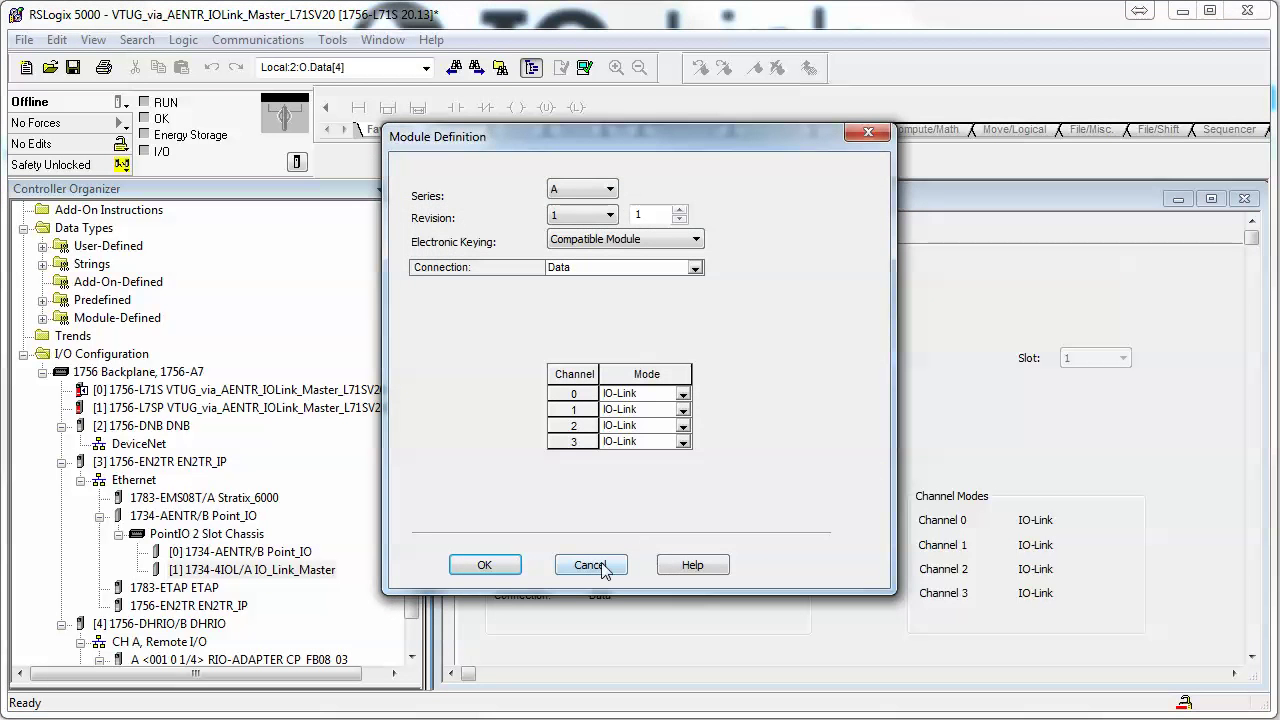
left_click(588, 566)
left_click(540, 236)
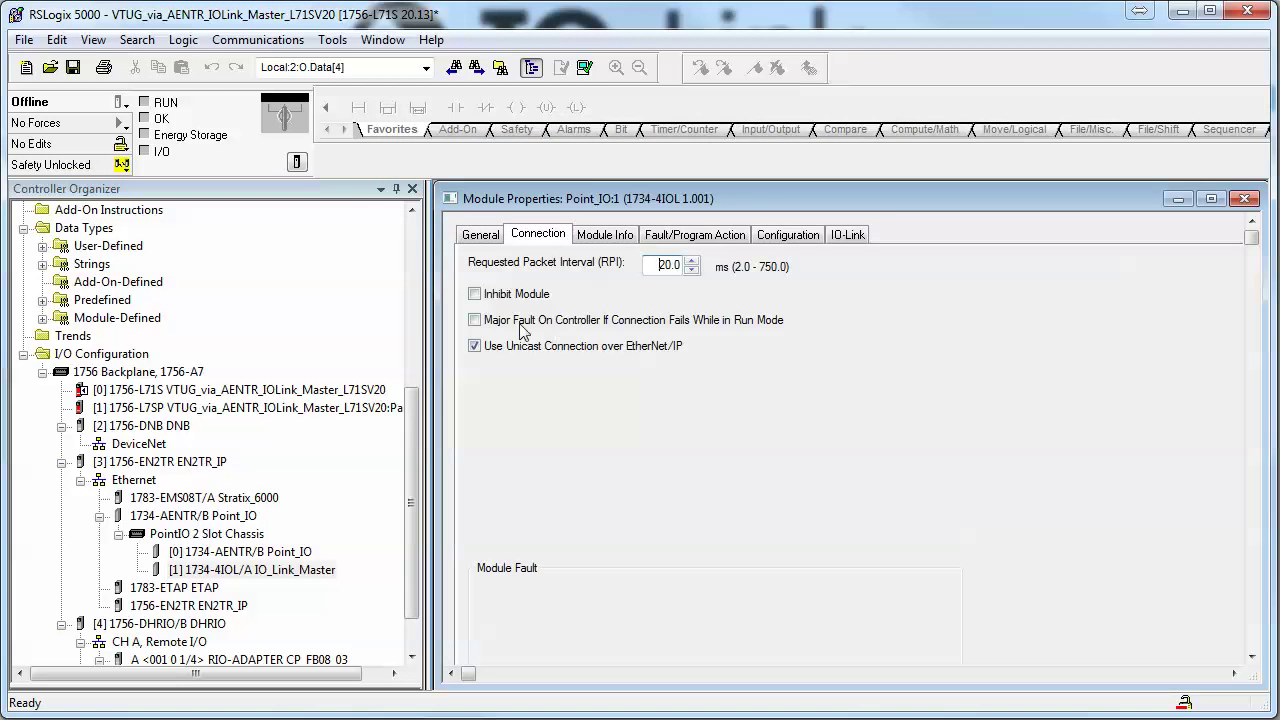
type("1")
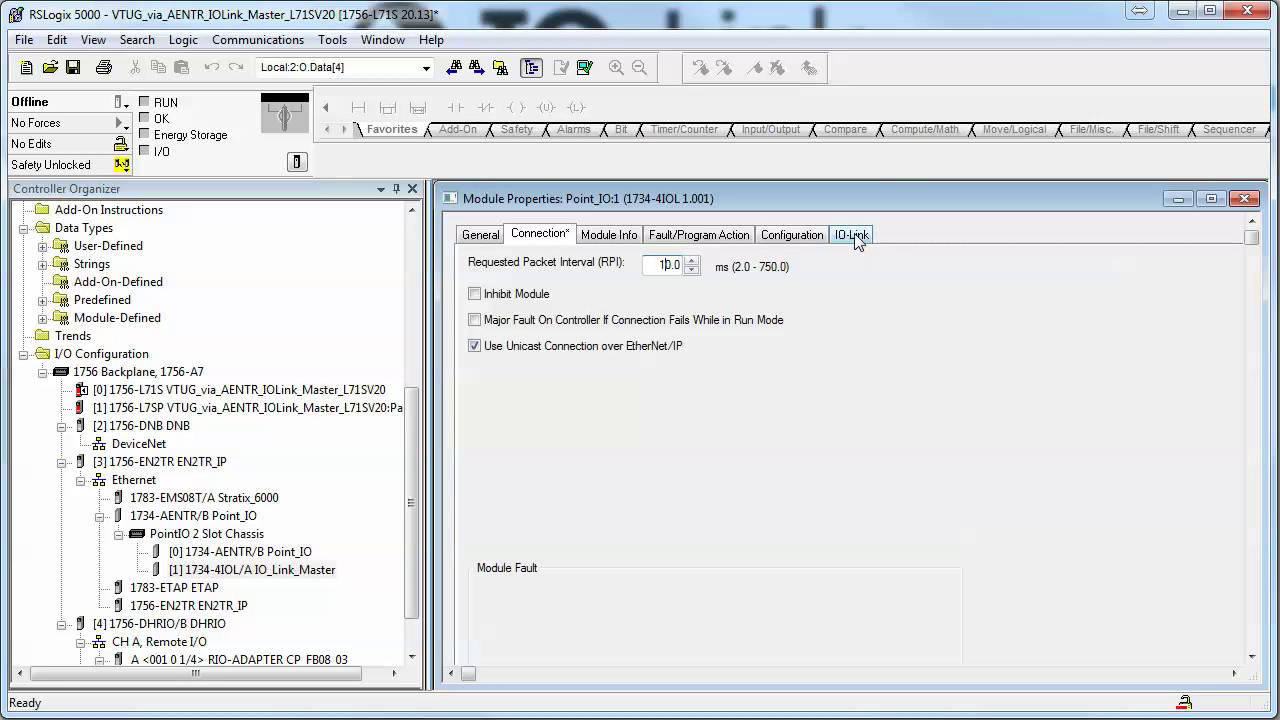
- Step through Module Info, Fault/Program Action and Input Filter to the IO-Link tab, selecting channel 1
left_click(610, 235)
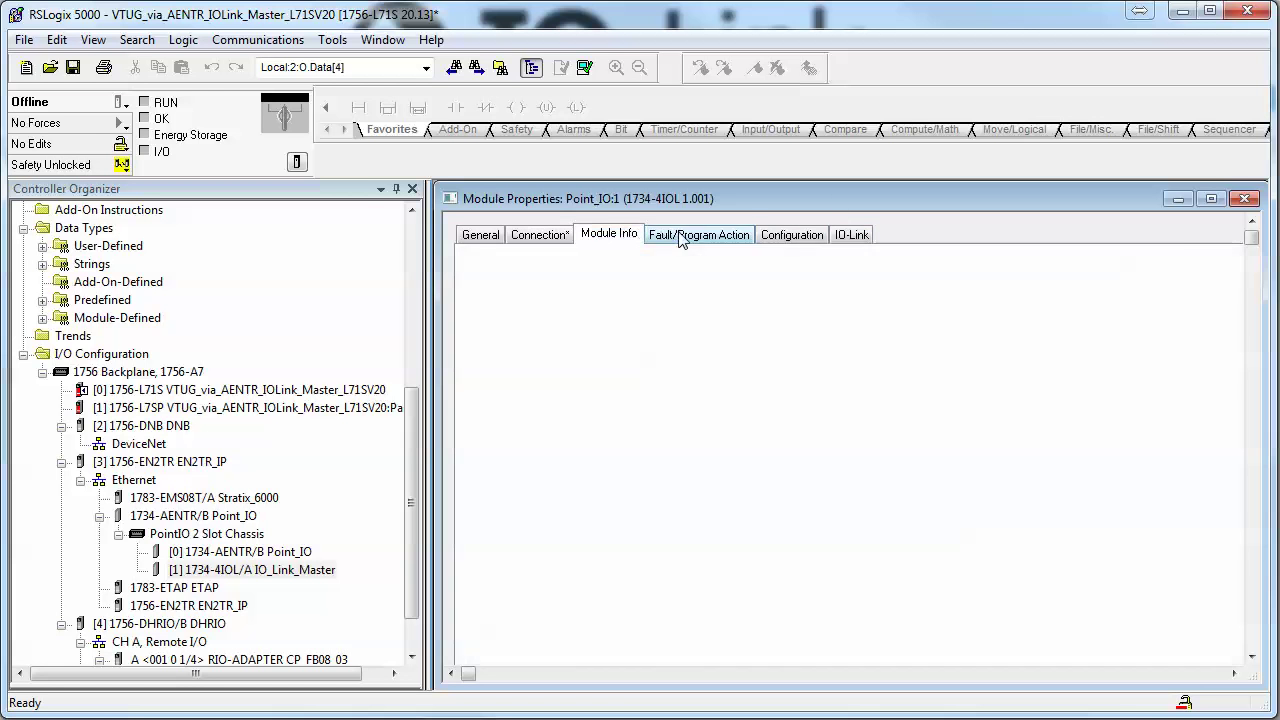
left_click(680, 238)
left_click(781, 243)
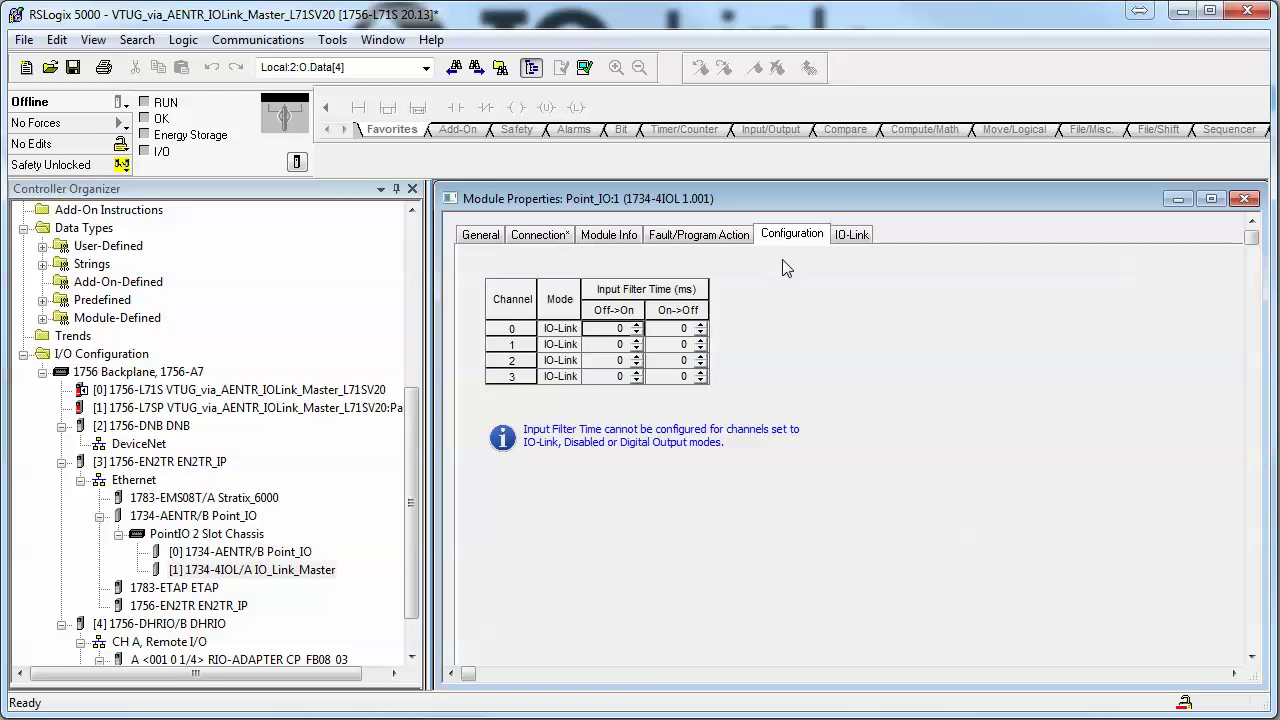
left_click(846, 238)
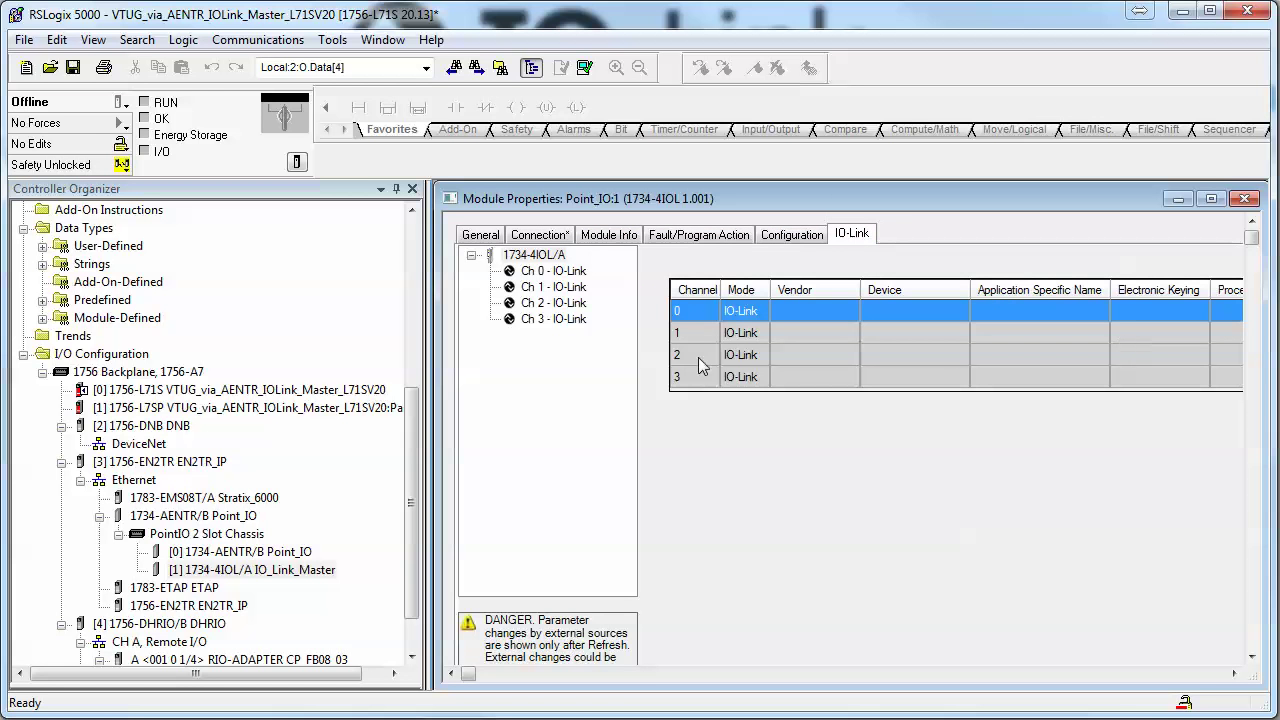
left_click(706, 341)
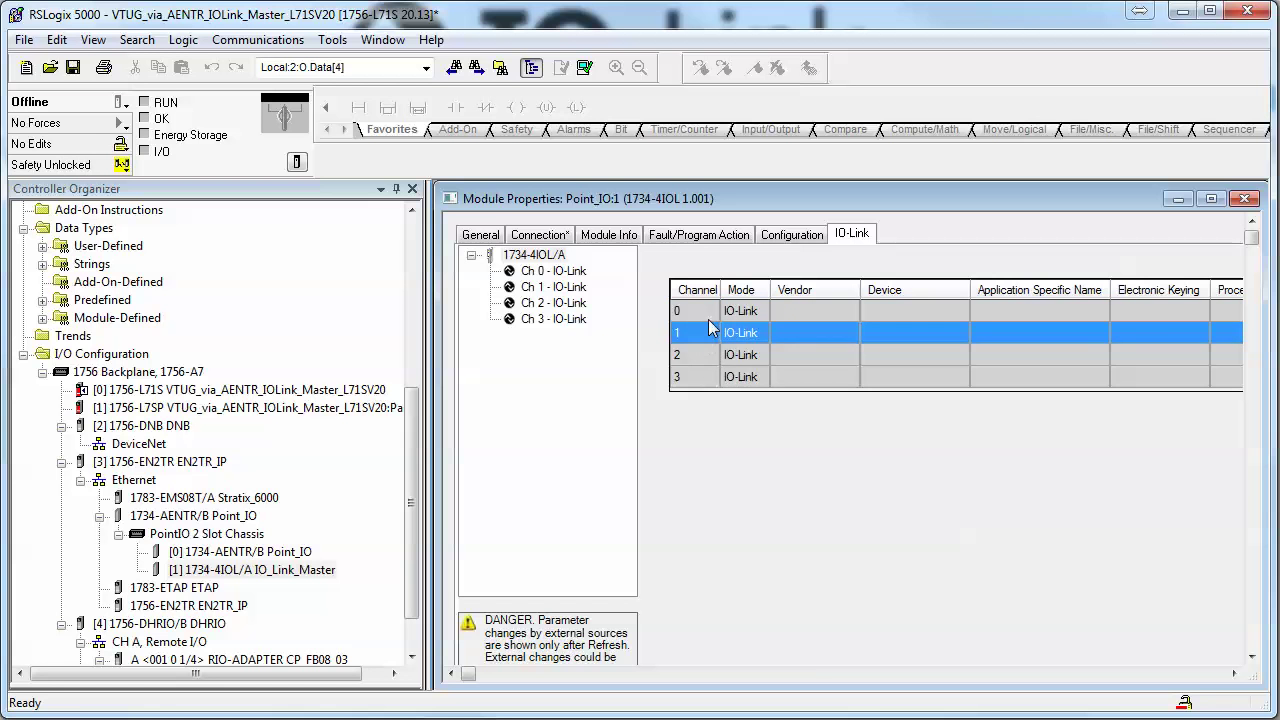
- Hide the Controller Organizer, maximize Module Properties and open the device chooser for channel 1
left_click(531, 67)
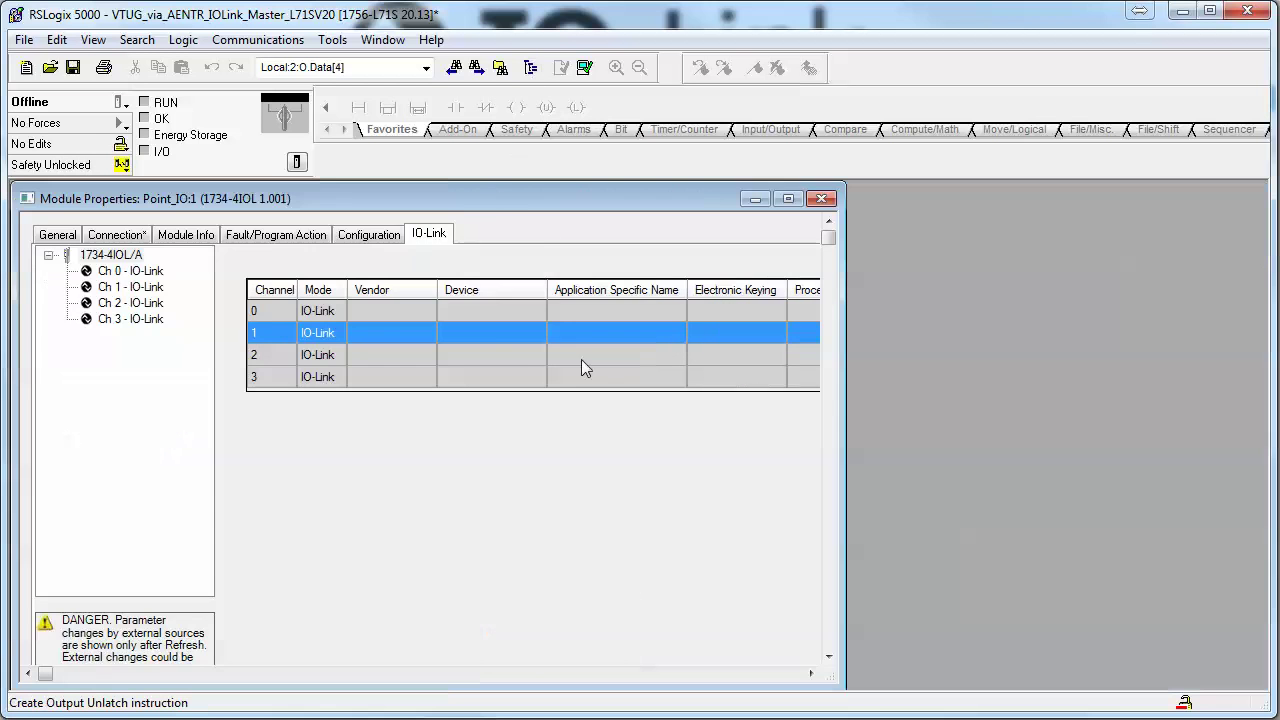
double_click(570, 202)
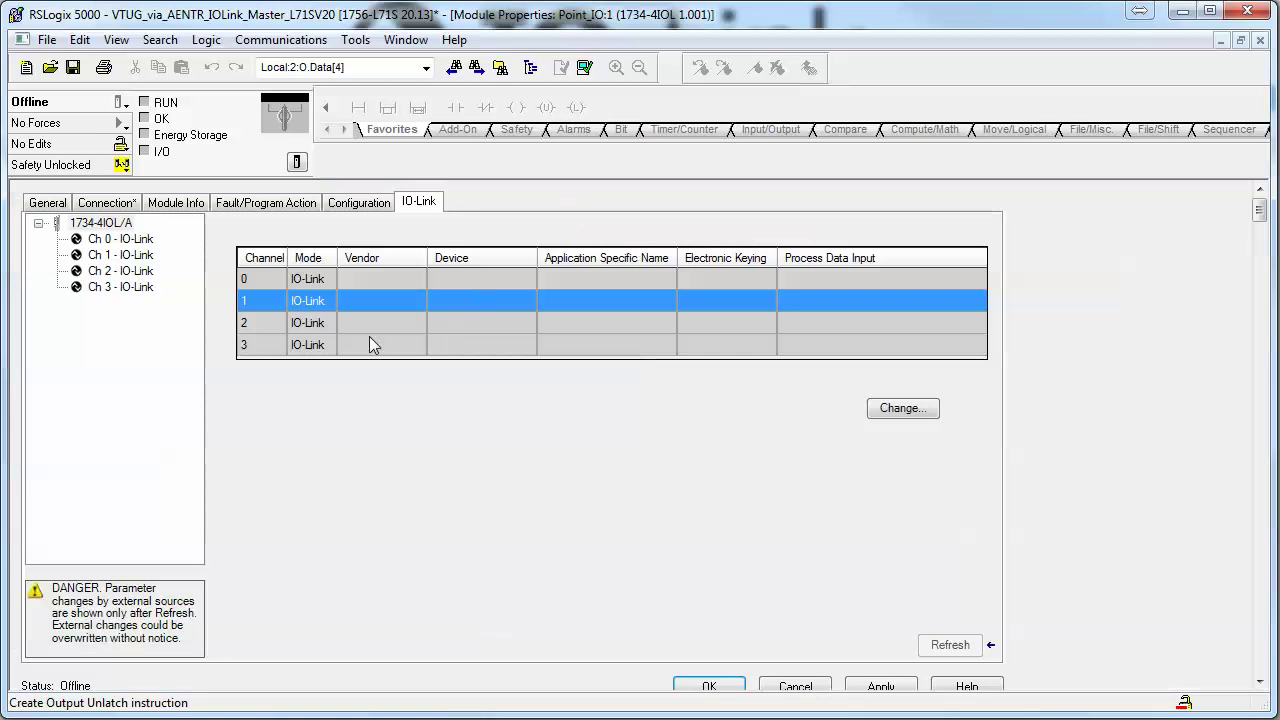
left_click(899, 410)
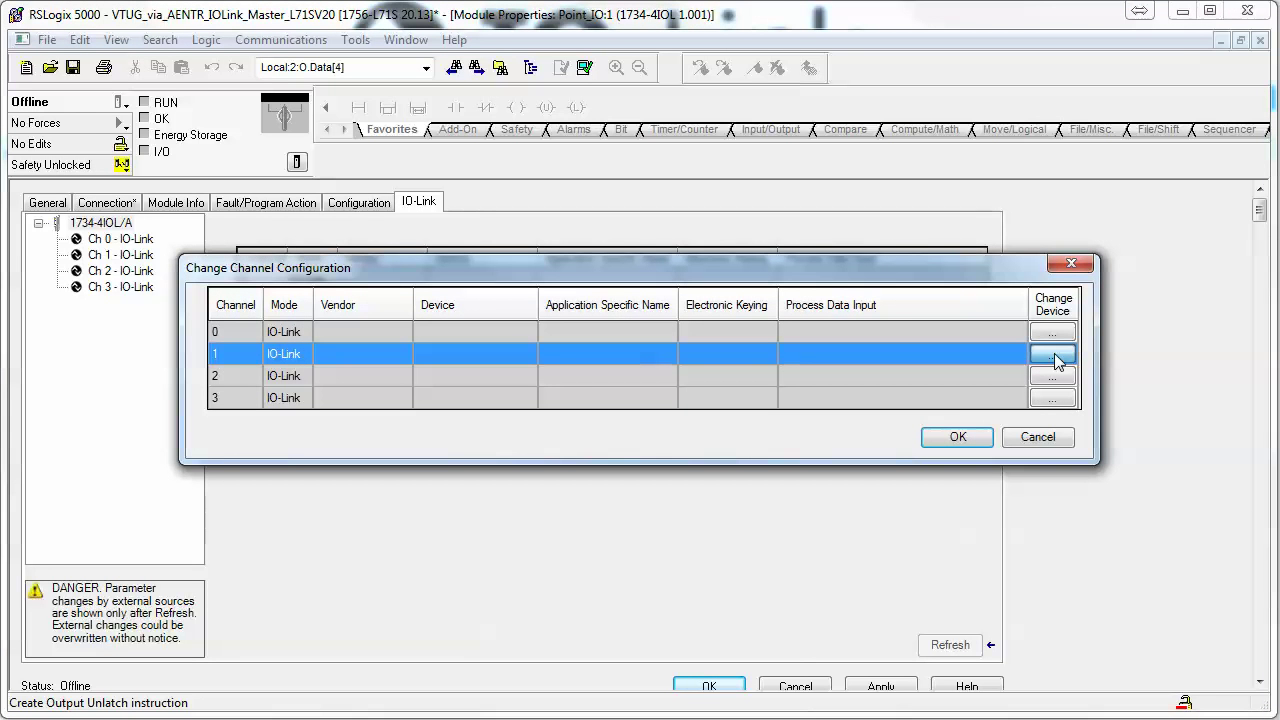
left_click(1054, 355)
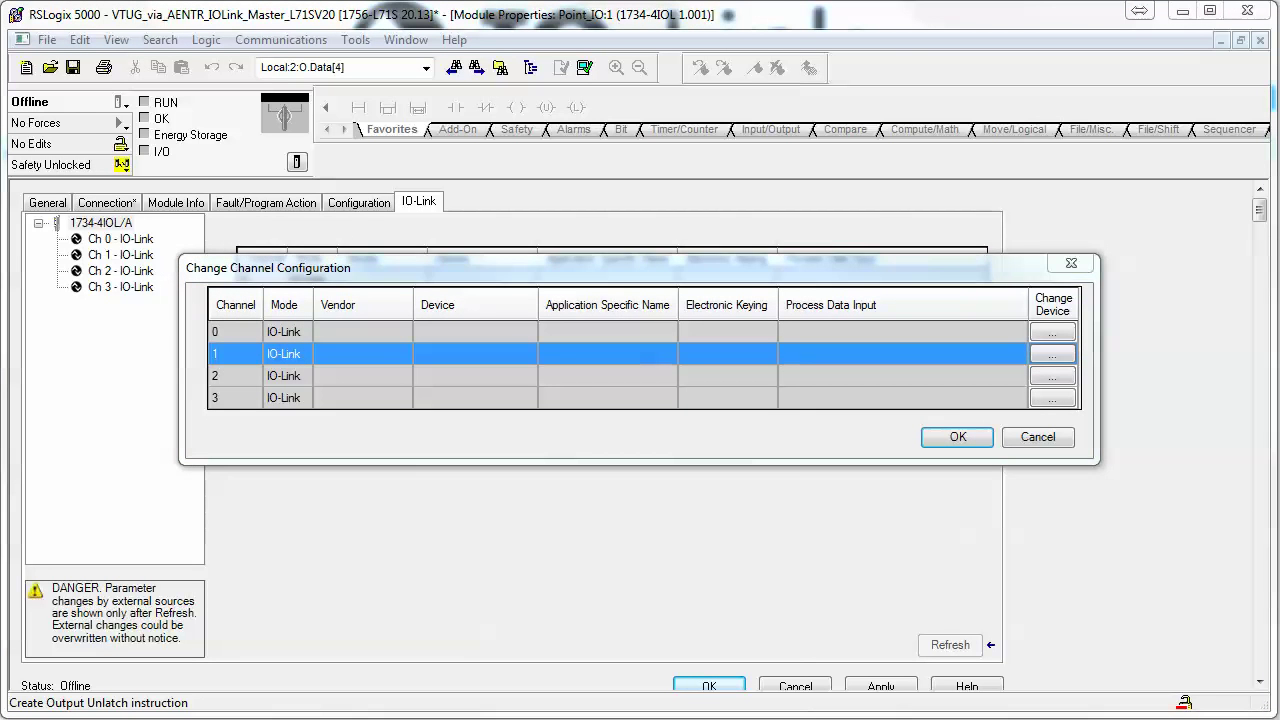
left_click_drag(926, 21, 328, 27)
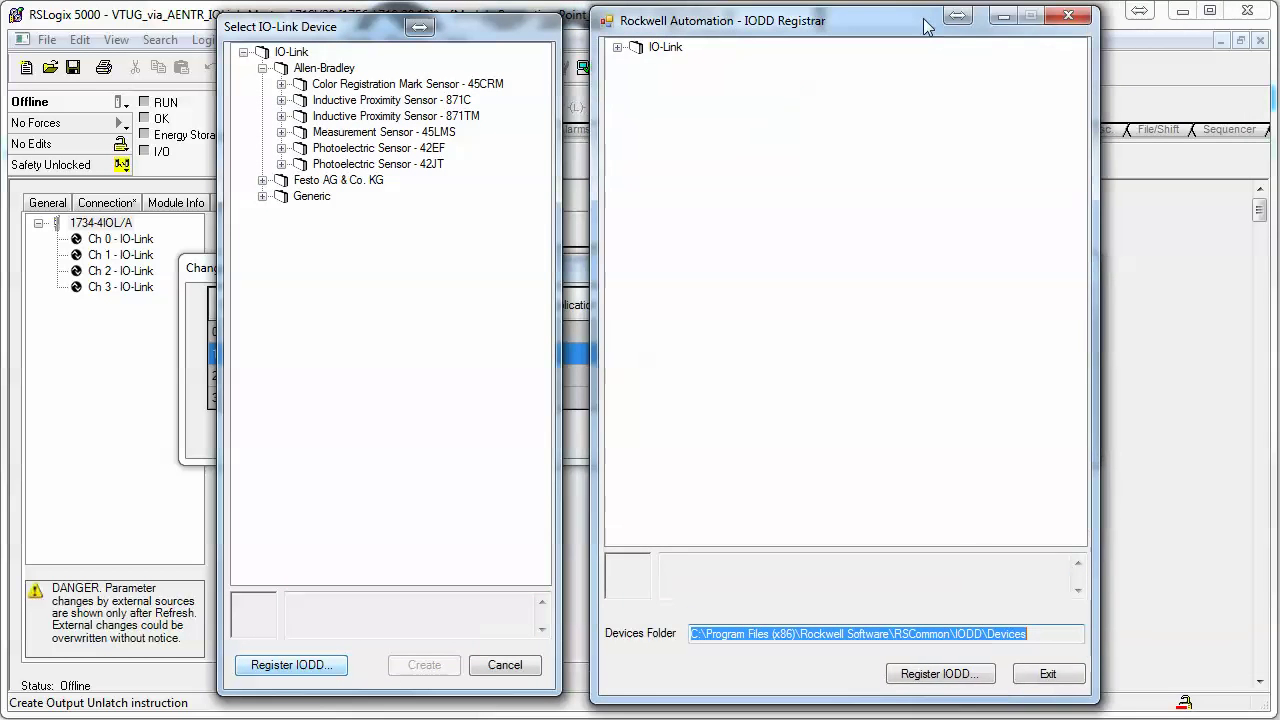
left_click(931, 681)
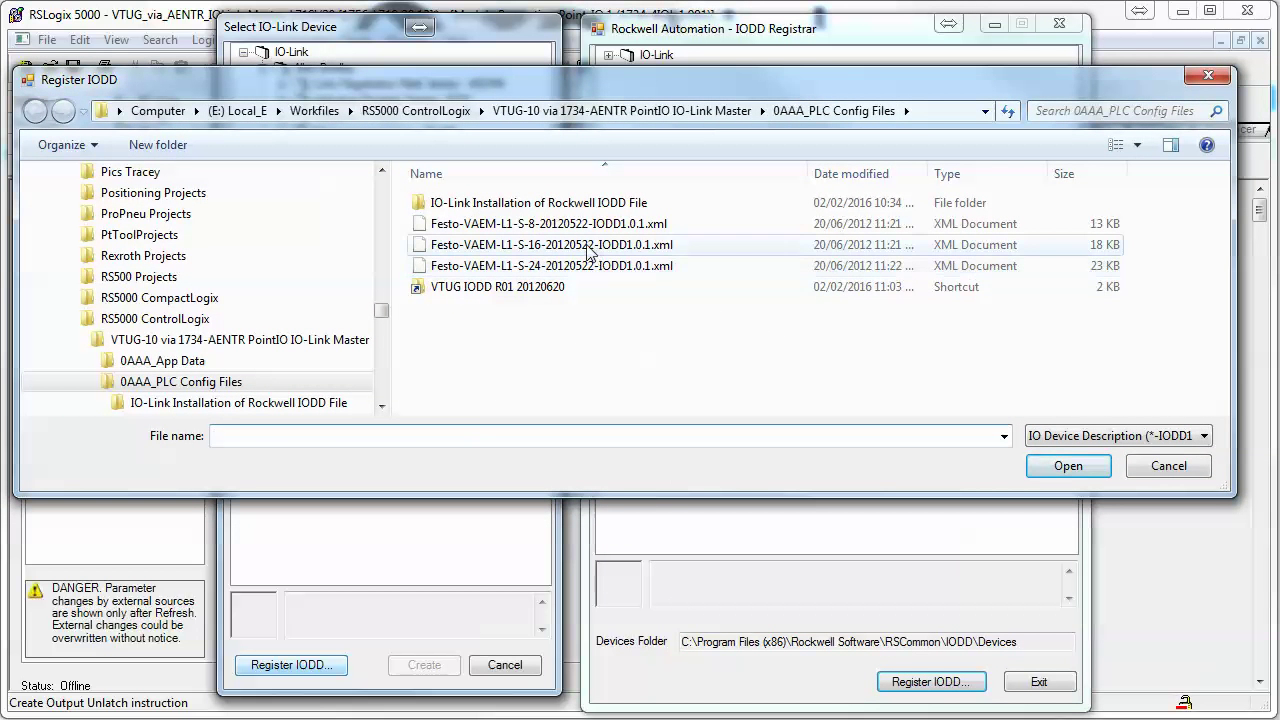
left_click(540, 268)
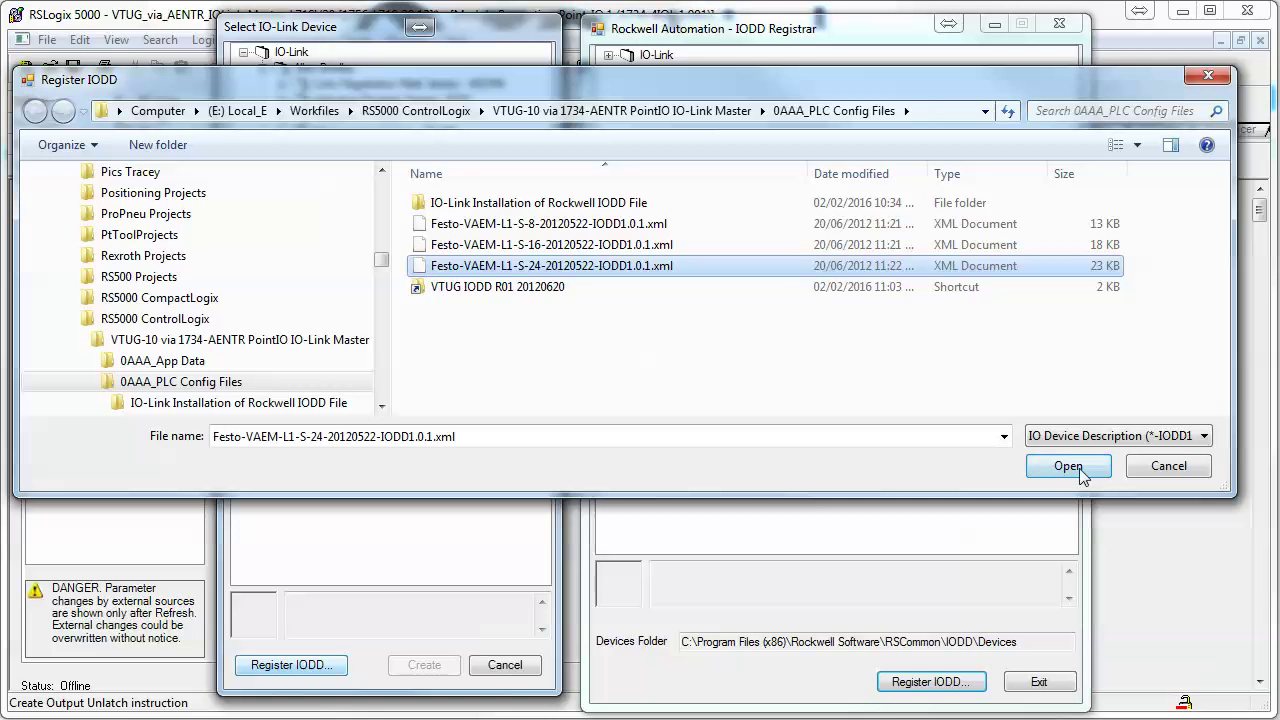
left_click(1078, 468)
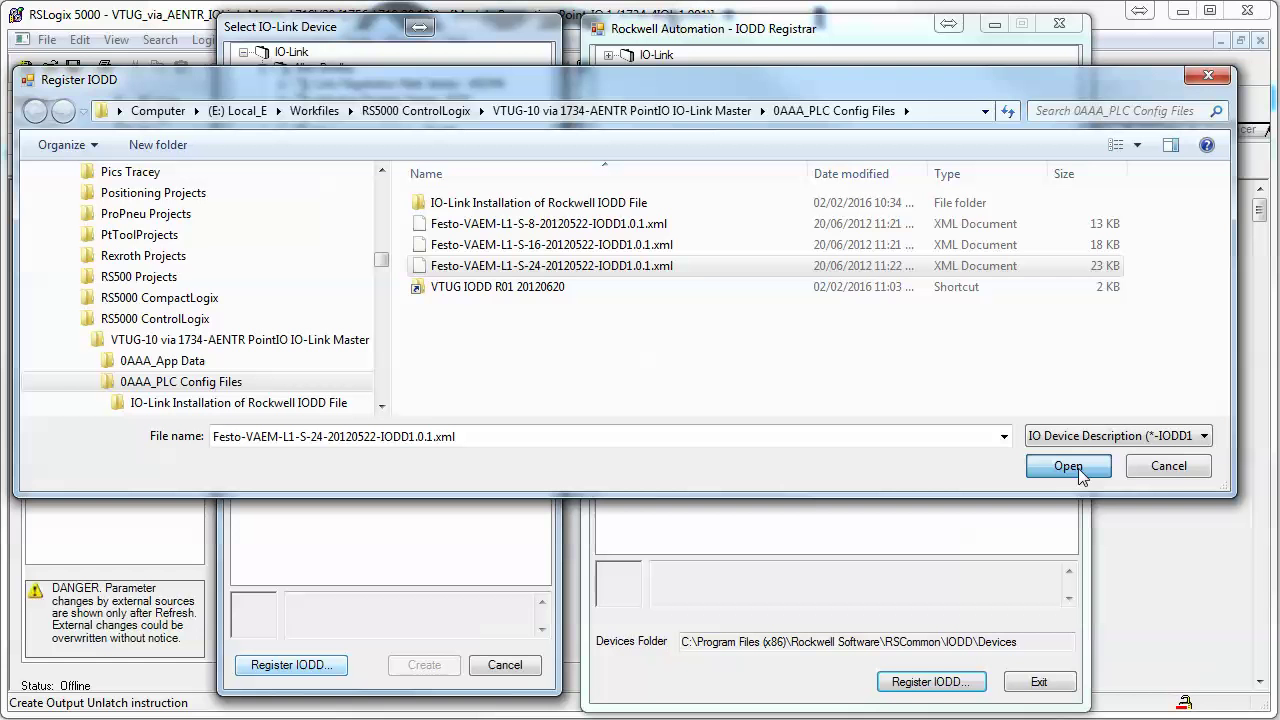
left_click(552, 268)
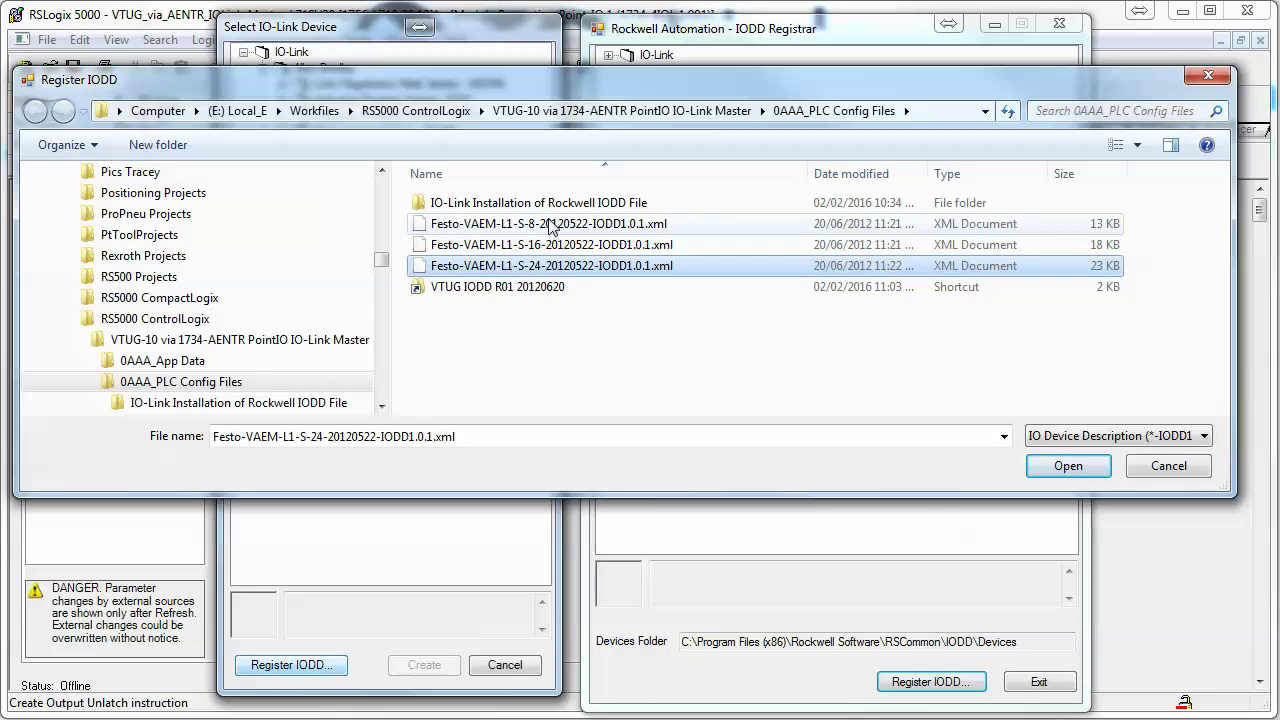
left_click(550, 226)
left_click(549, 268)
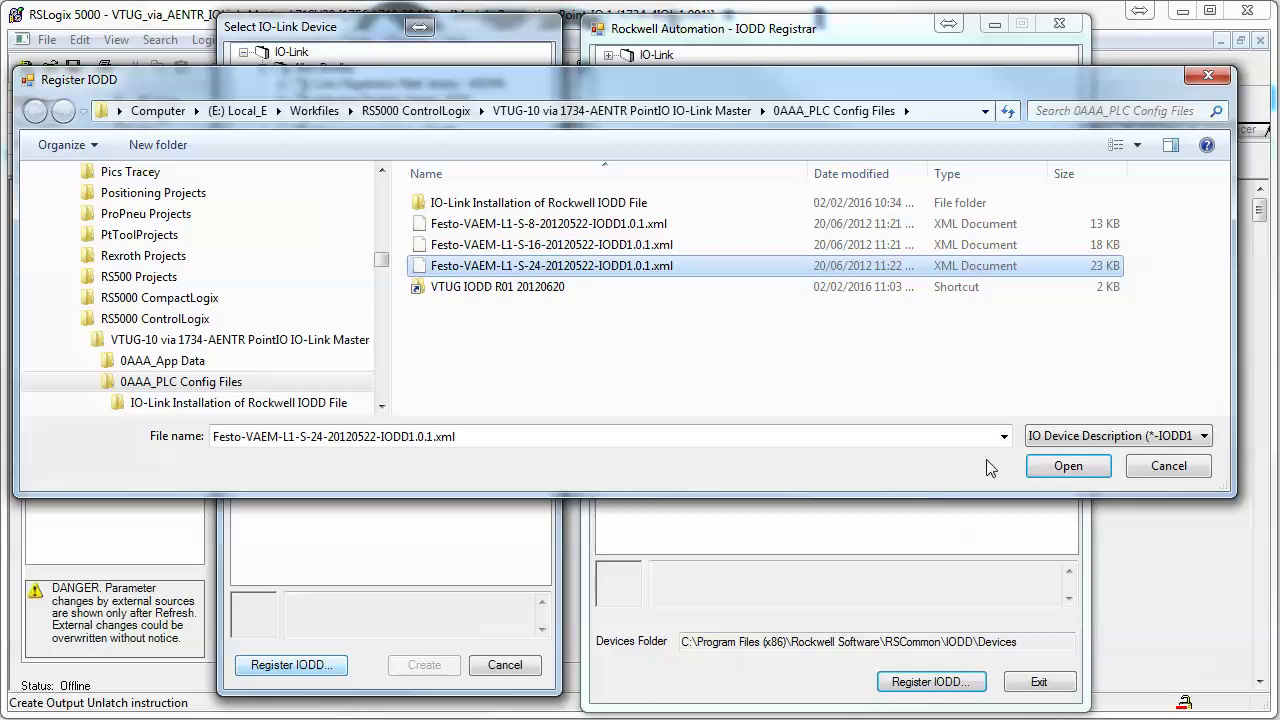
left_click(1068, 466)
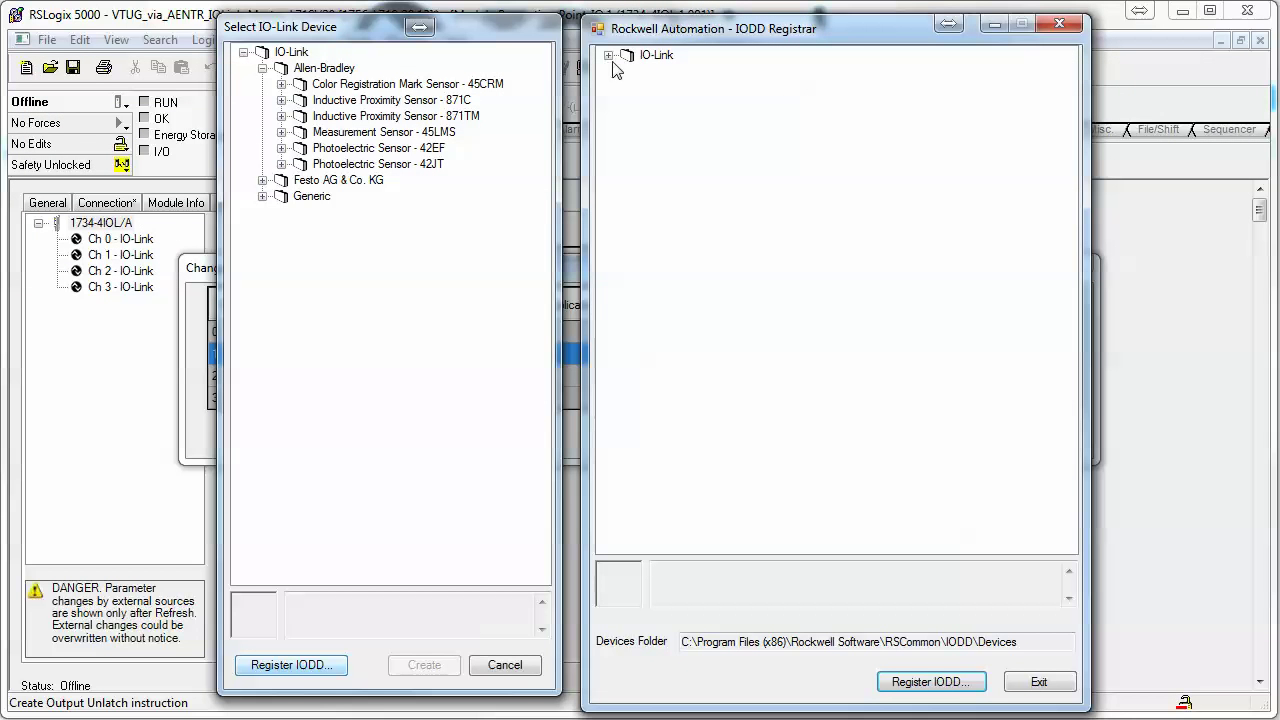
- Verify VAEM-L1-S-24-PT 24 Valves under Festo > Valves VTUG > V1.0.1, then exit the registrar
left_click(608, 56)
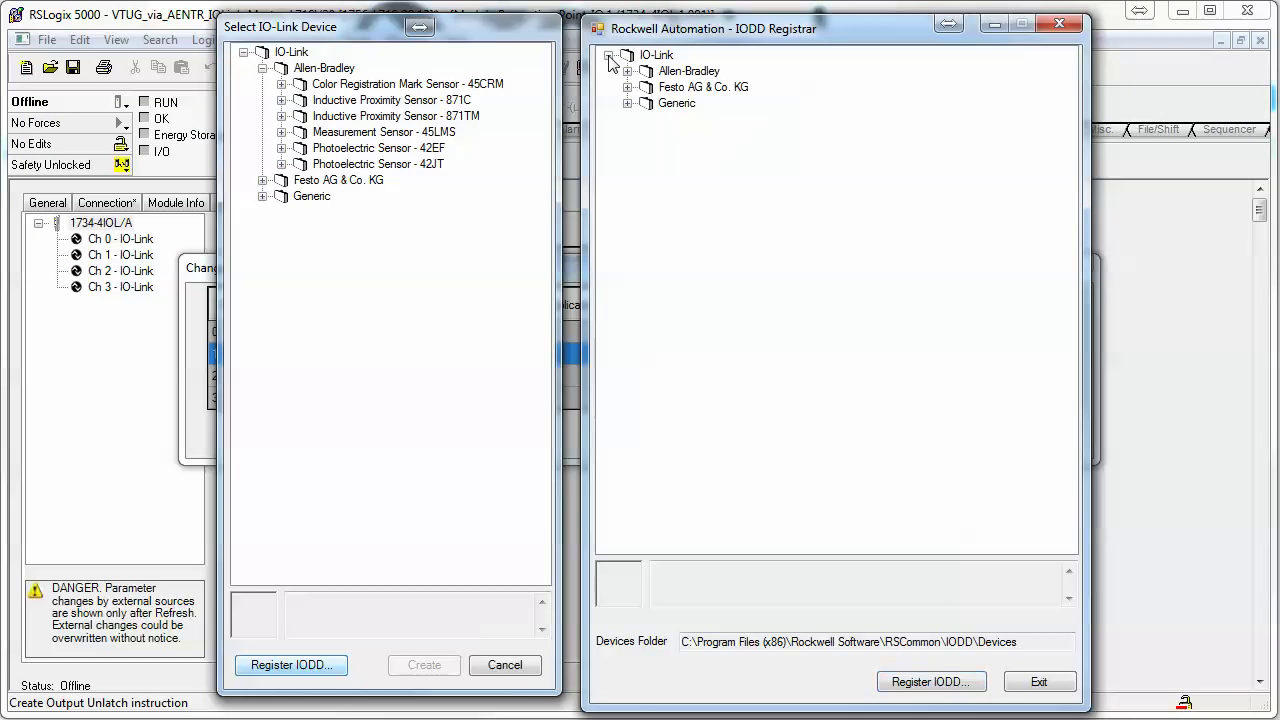
left_click(627, 87)
left_click(646, 183)
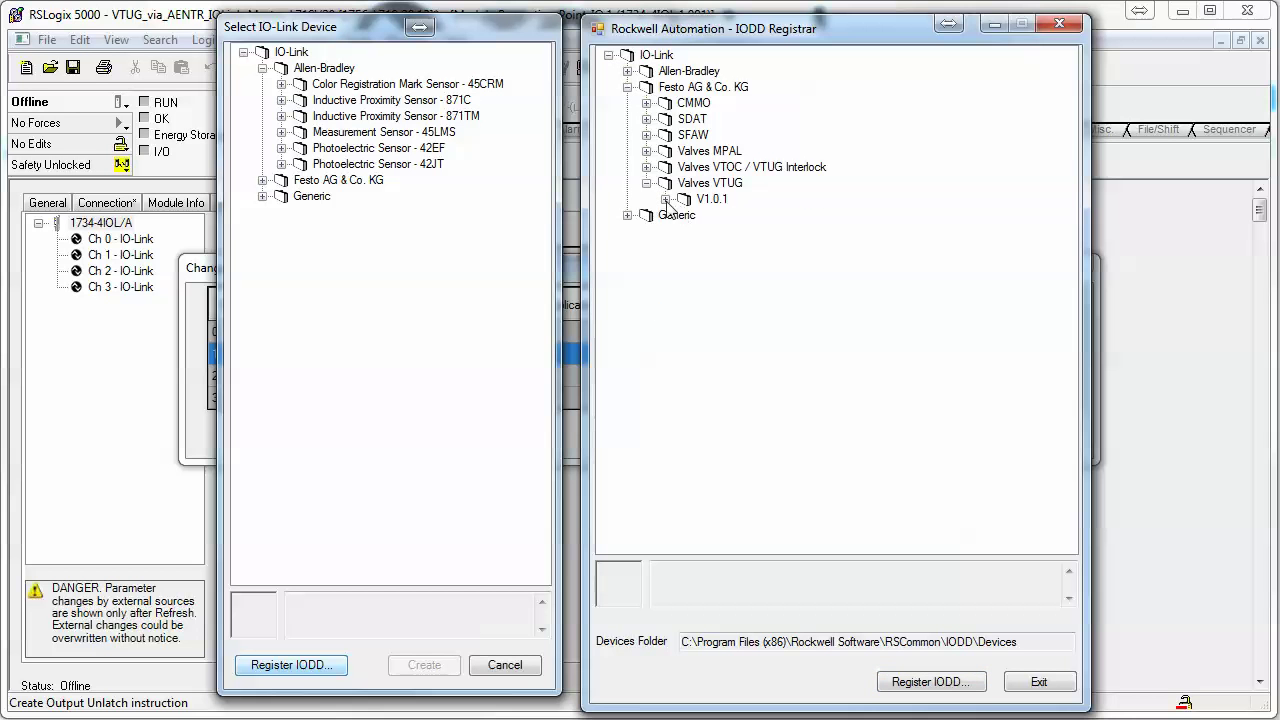
left_click(665, 199)
left_click(812, 280)
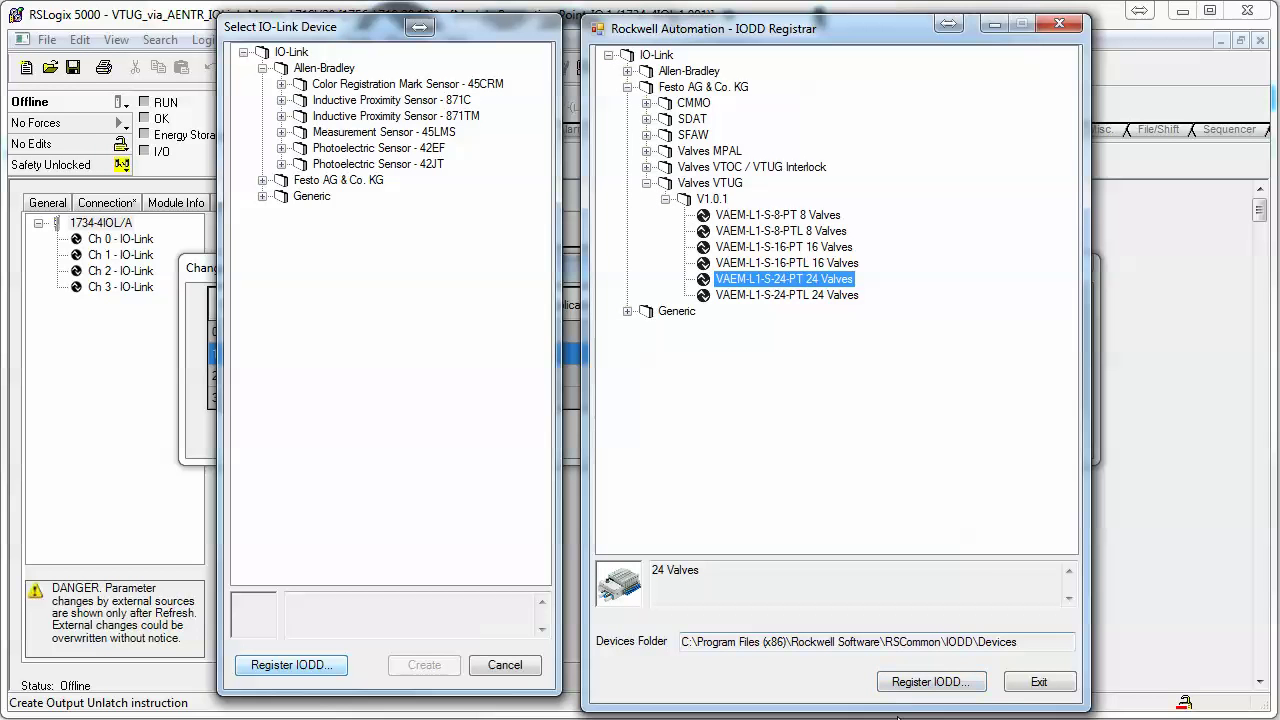
left_click(1042, 686)
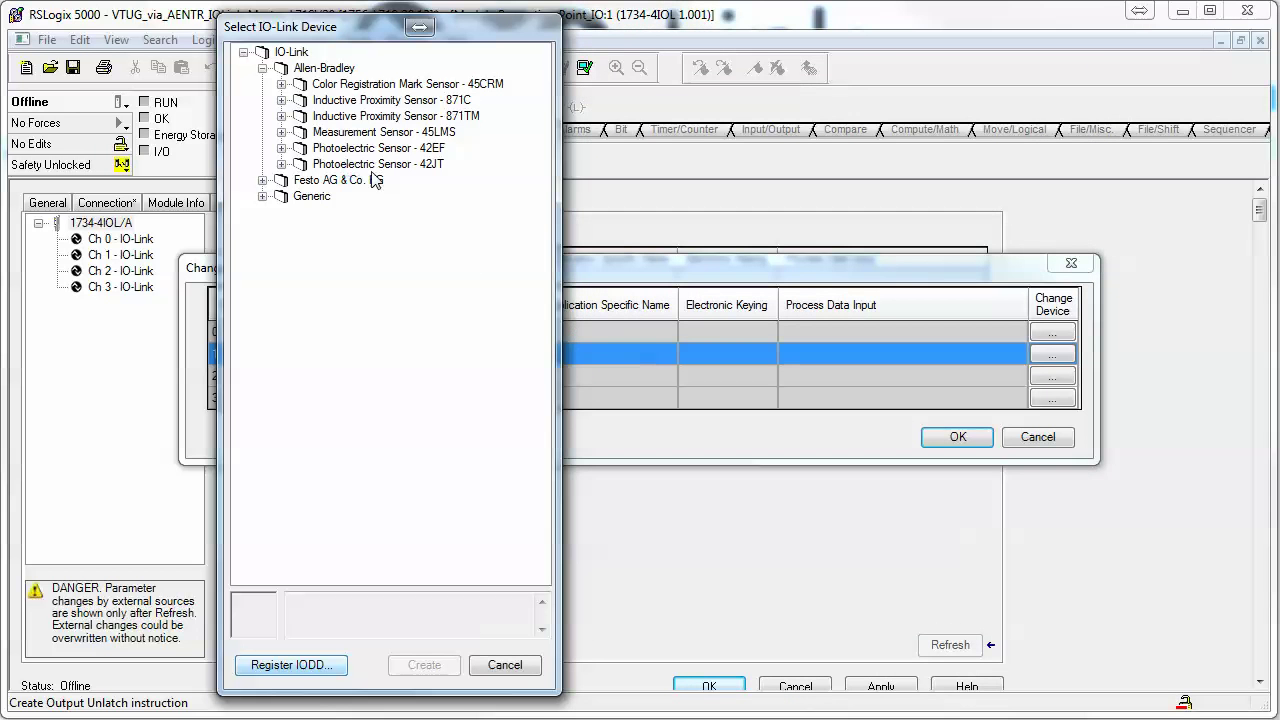
- Create the Festo Valves VTUG V1.0.1 VAEM-L1-S-8-PT 8 Valves device on channel 1 and accept it
left_click(243, 52)
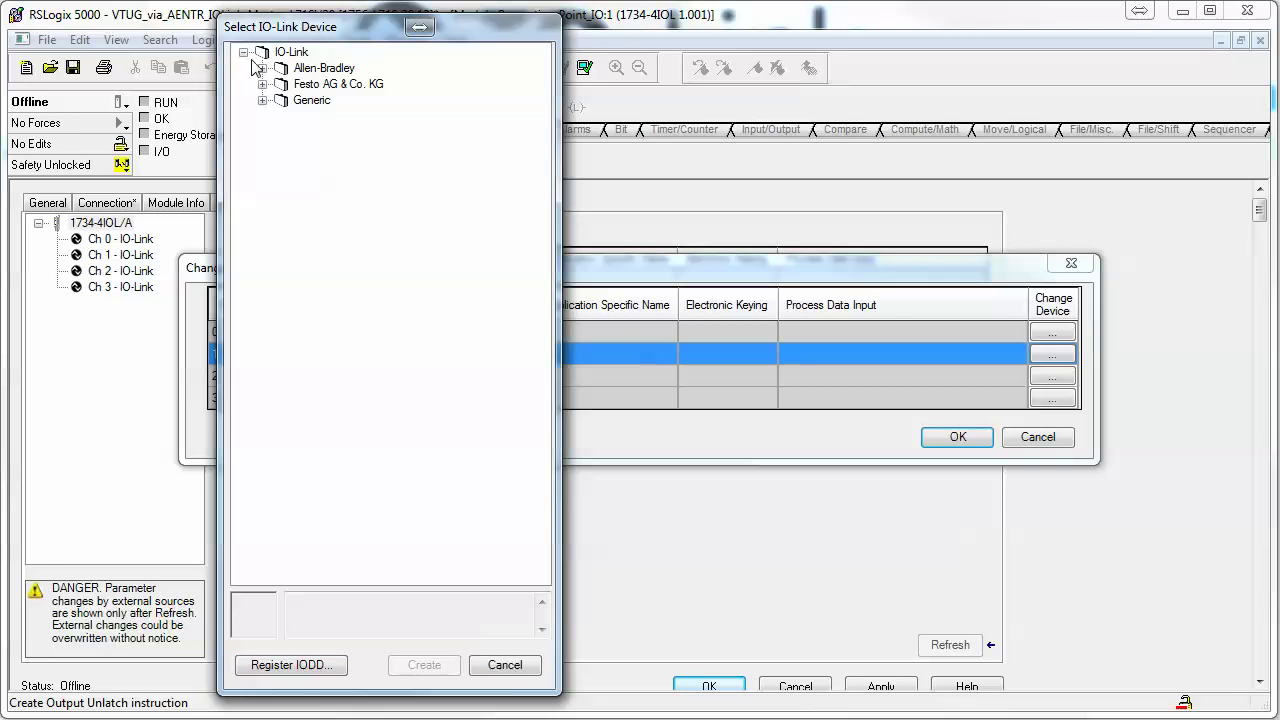
left_click(262, 84)
left_click(281, 180)
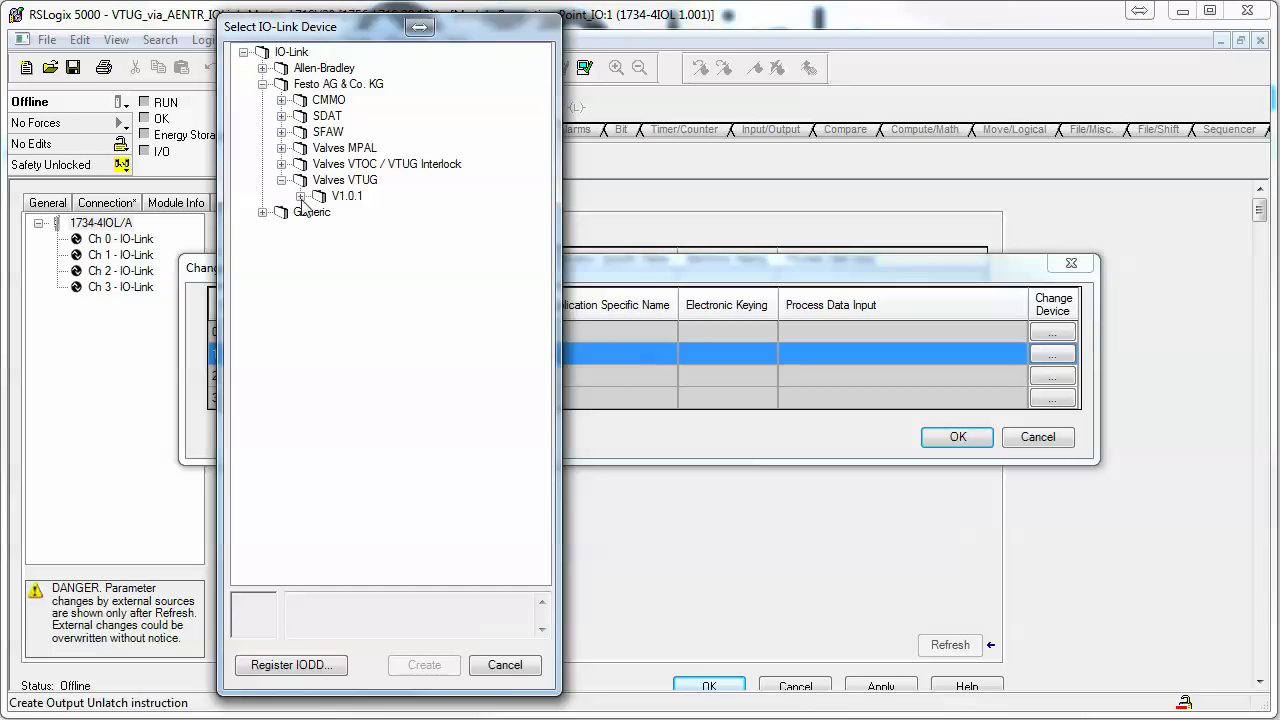
left_click(301, 197)
left_click(421, 279)
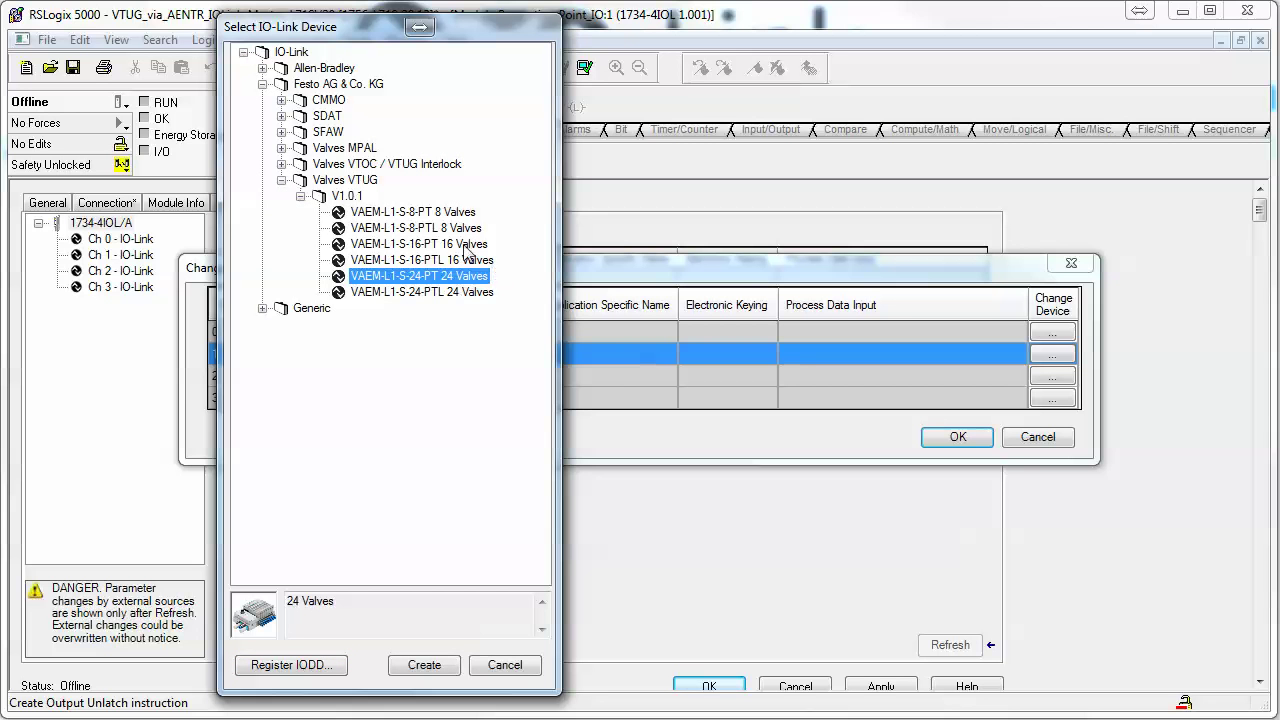
left_click(445, 214)
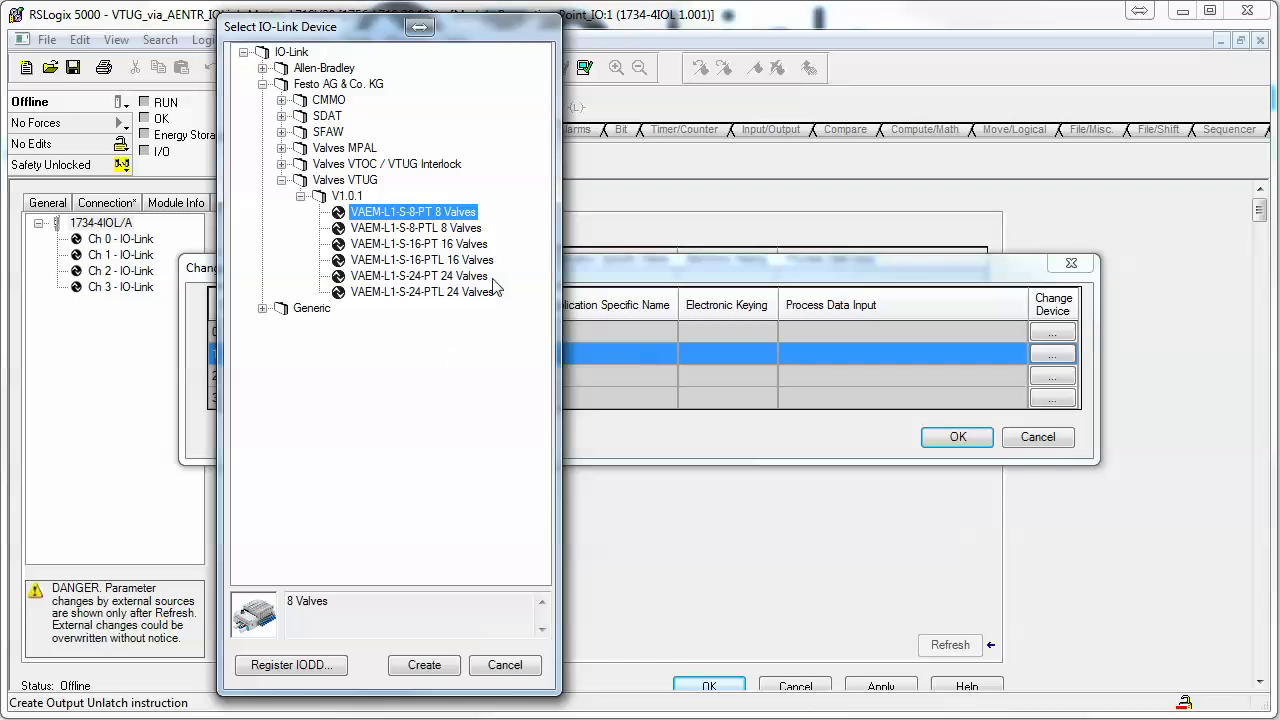
left_click(450, 276)
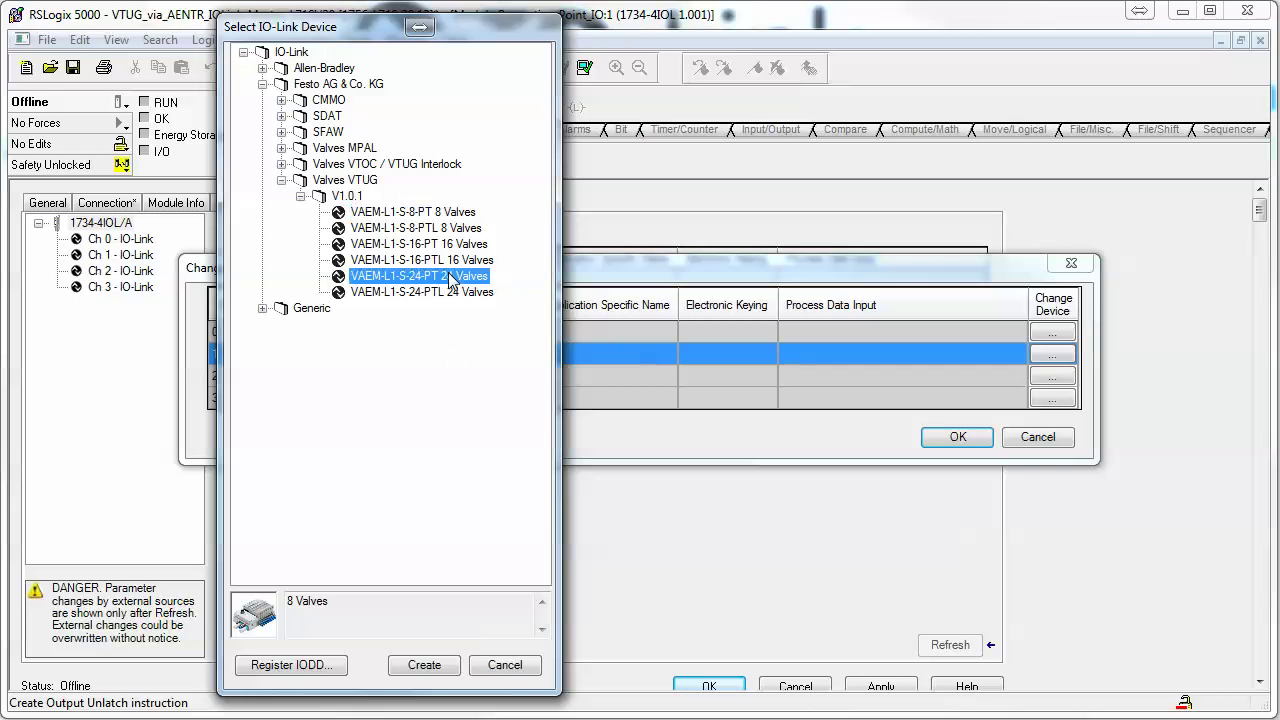
left_click(440, 213)
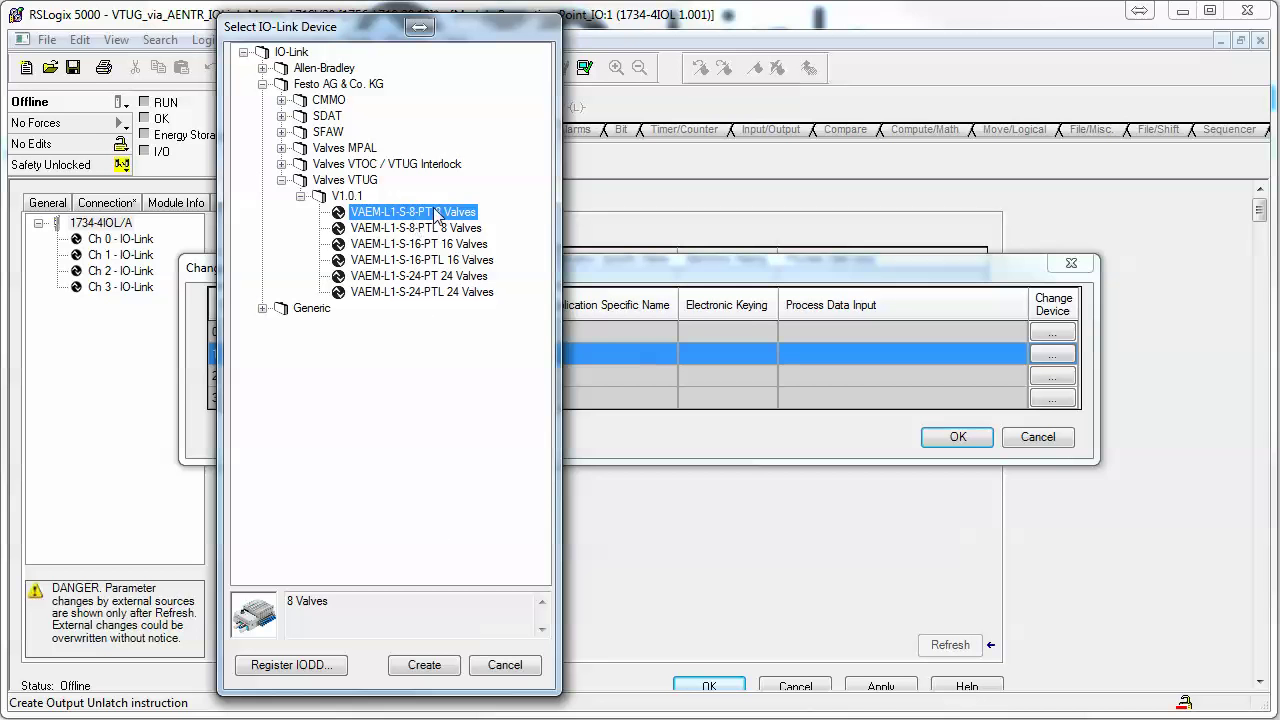
left_click(424, 665)
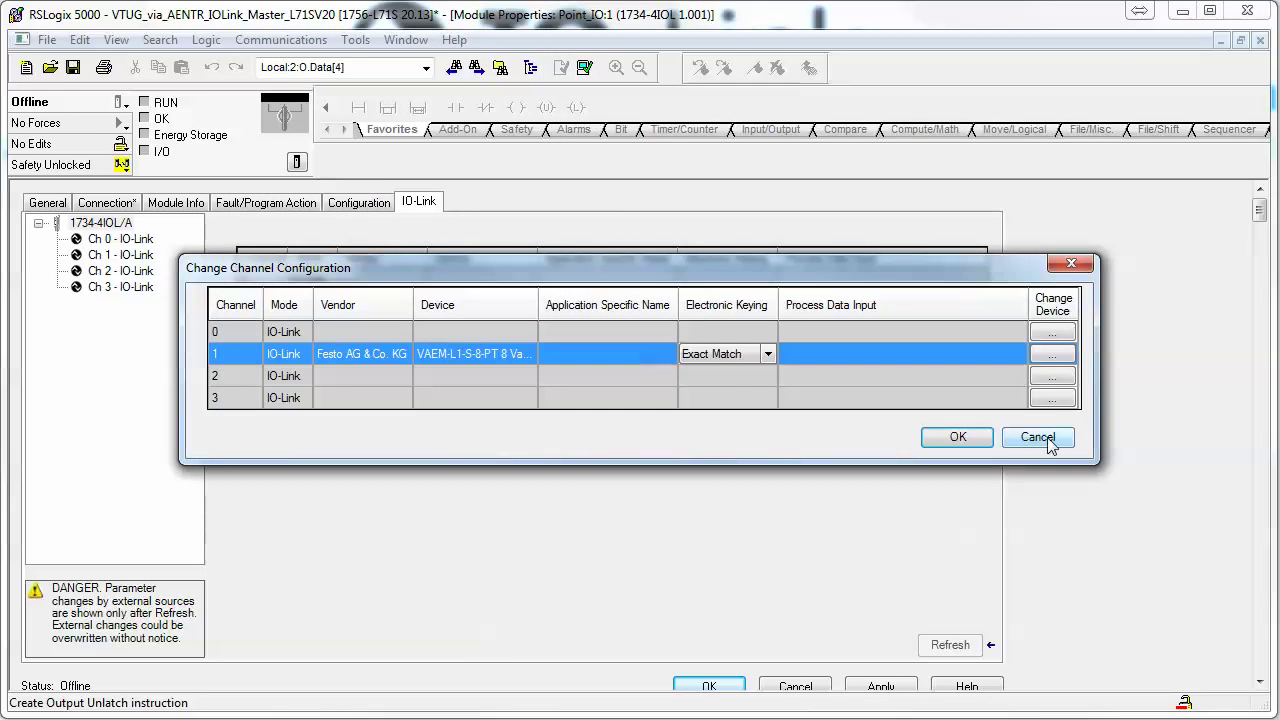
left_click(957, 440)
- Accept the module definition change, apply the IO-Link master's properties with OK, and restore the Controller Organizer
left_click(639, 466)
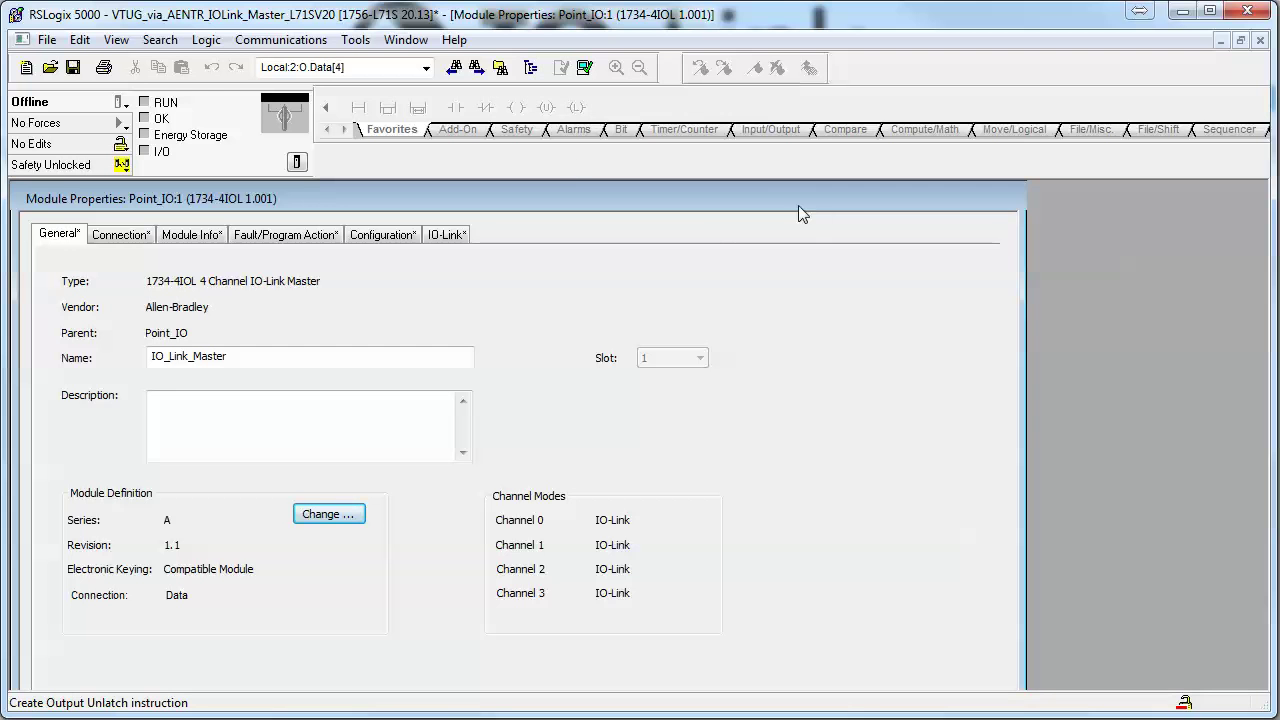
double_click(855, 198)
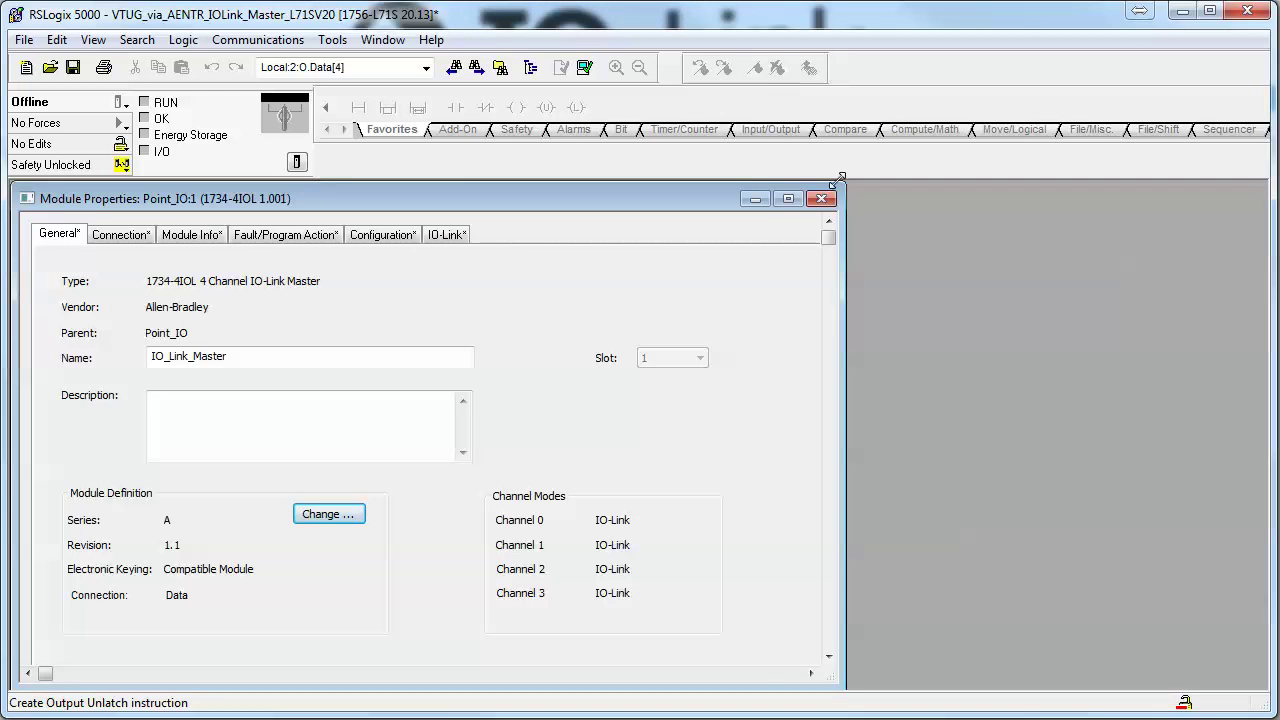
left_click_drag(846, 176, 798, 204)
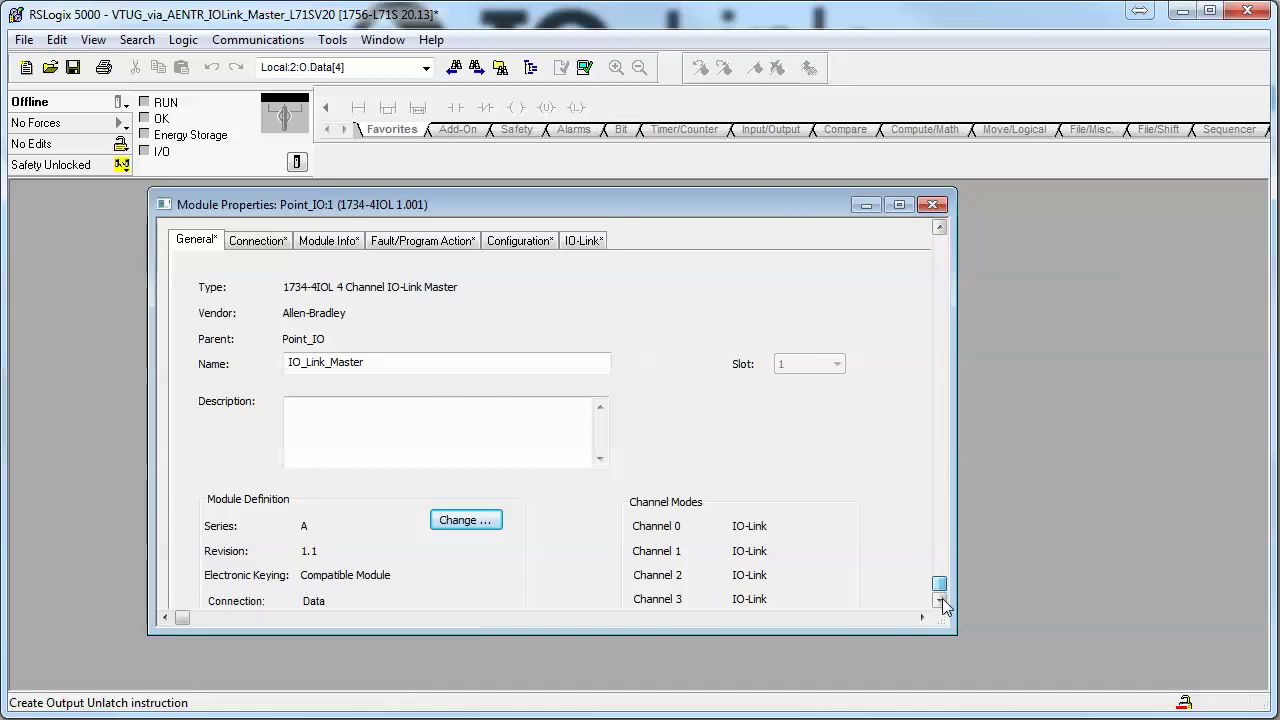
left_click(940, 584)
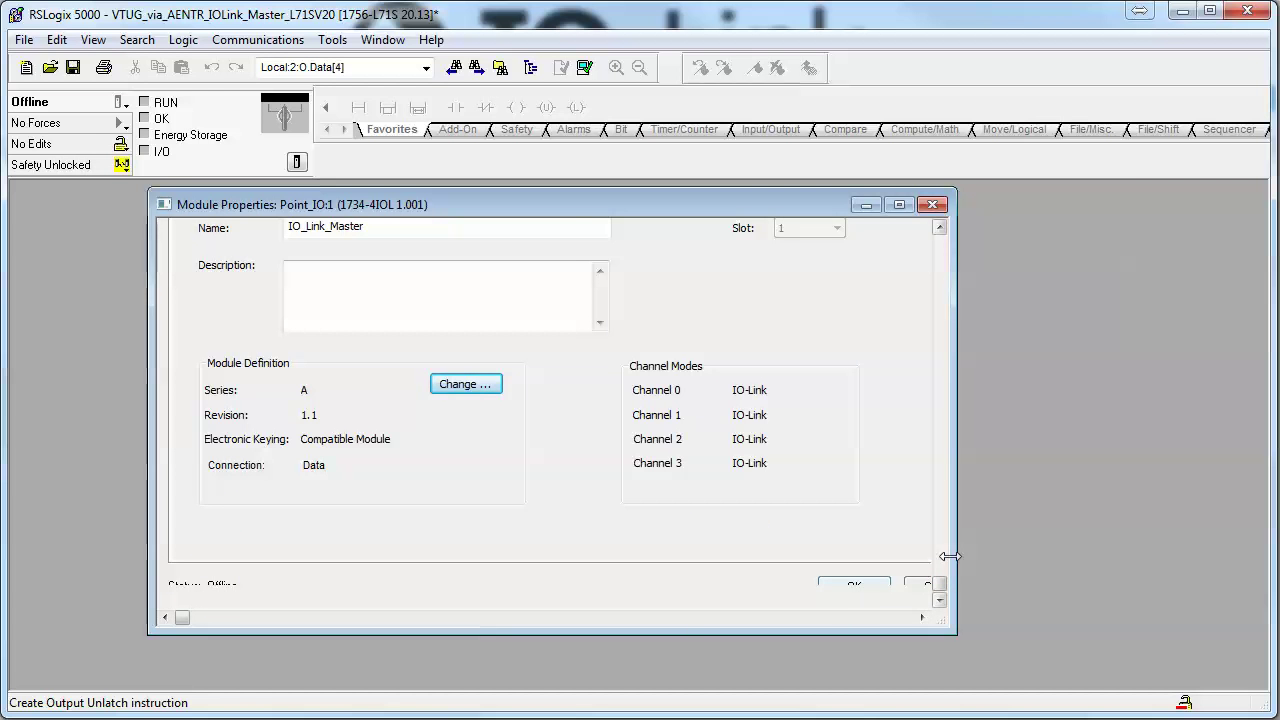
left_click_drag(955, 560, 1128, 551)
left_click(856, 588)
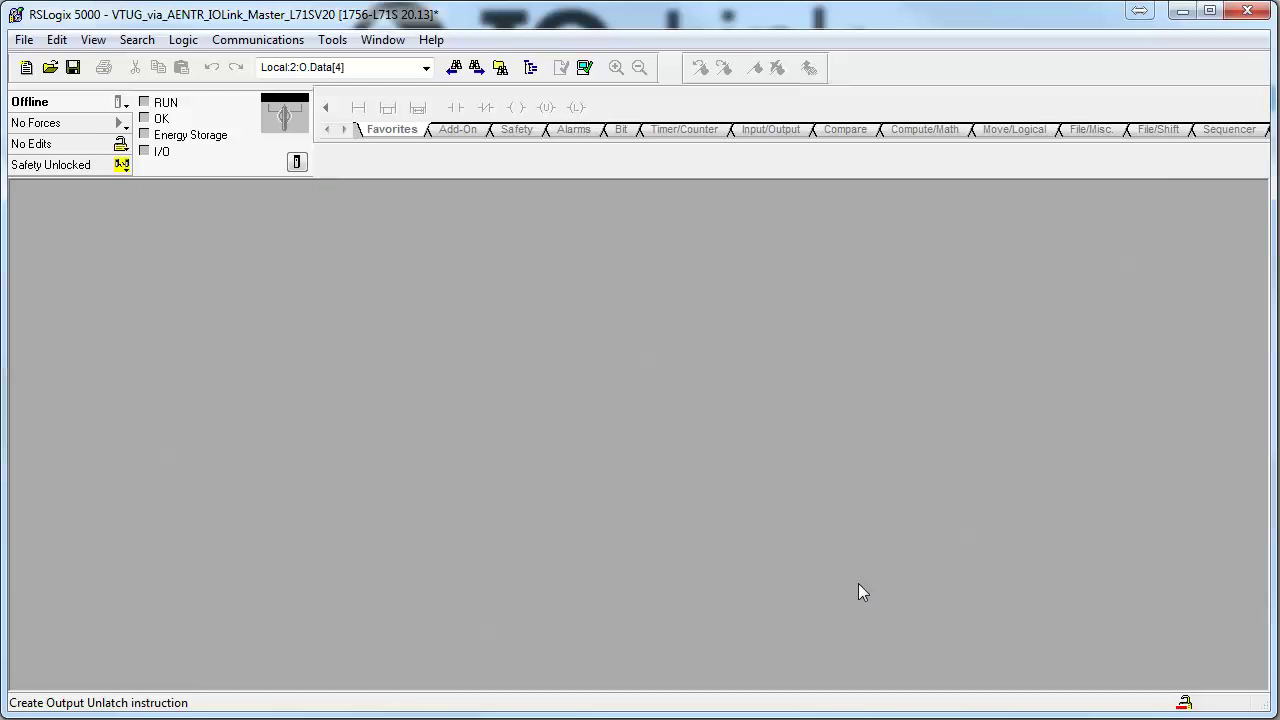
left_click(529, 68)
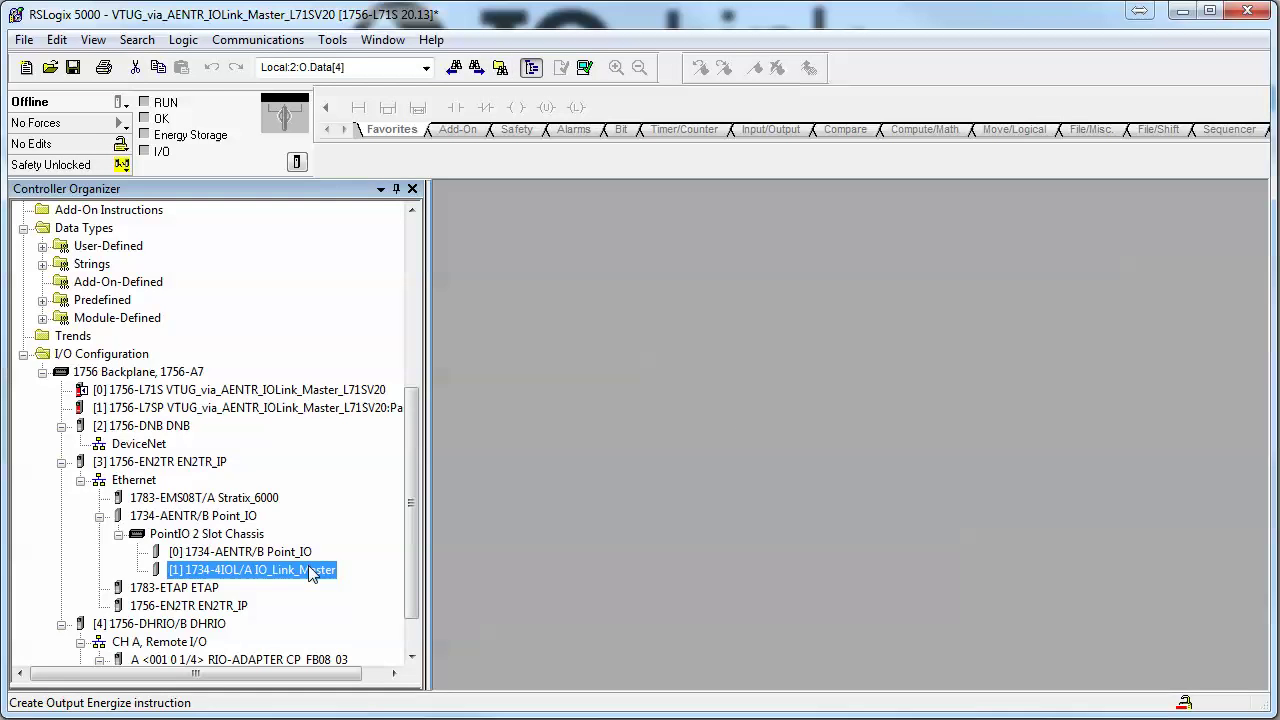
- Open Controller Tags and expand Point_IO:1:O > Ch1Data > Ch1Data[0] into its bits
left_click_drag(411, 458, 437, 244)
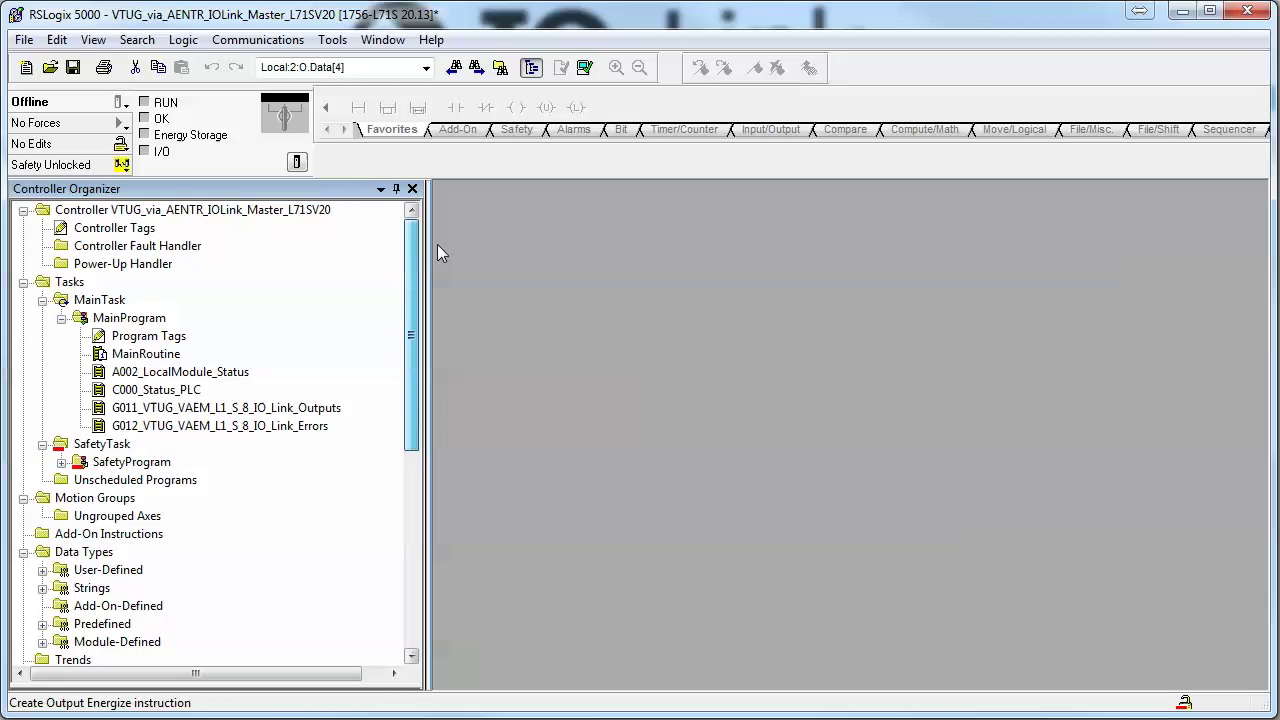
double_click(130, 227)
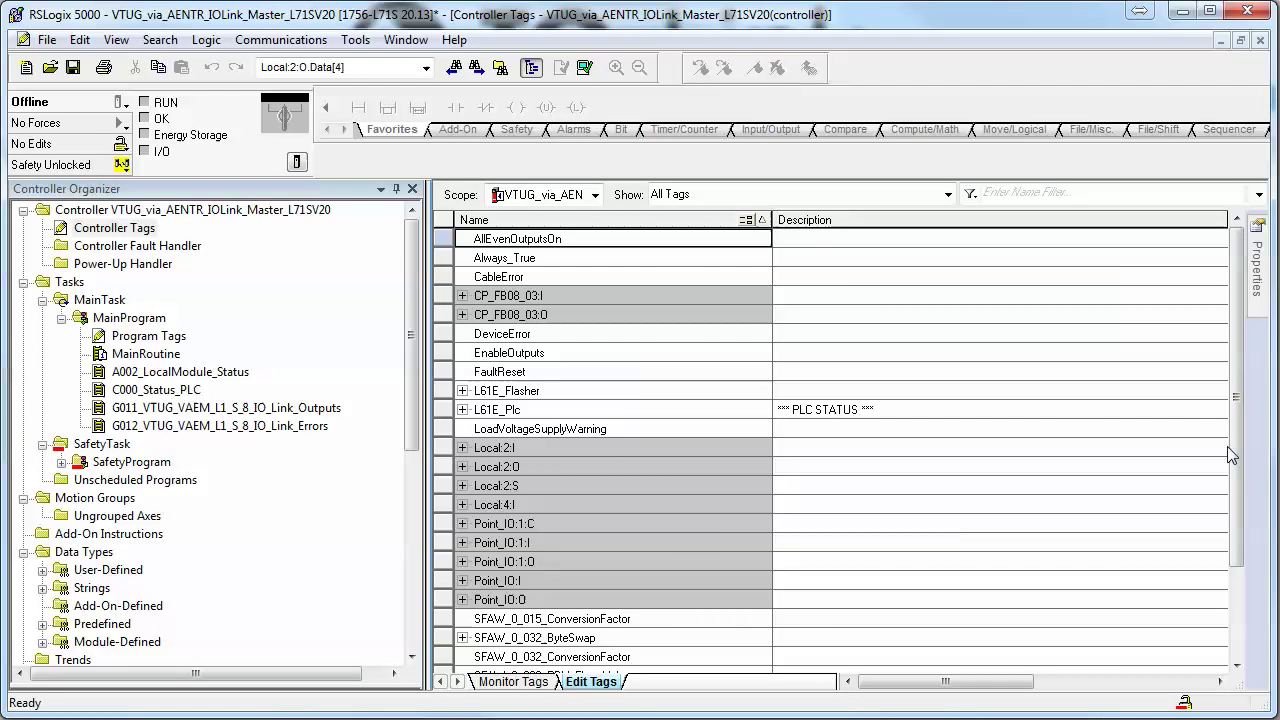
left_click_drag(1232, 455, 1234, 541)
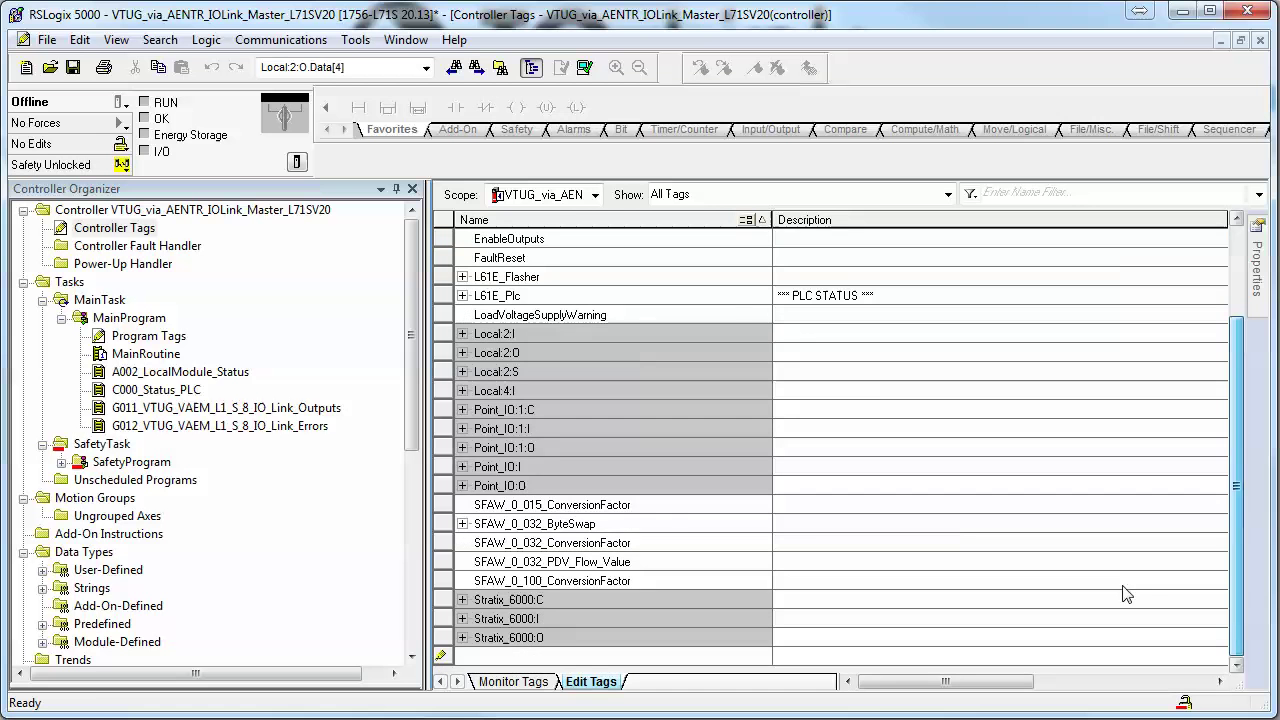
left_click(462, 447)
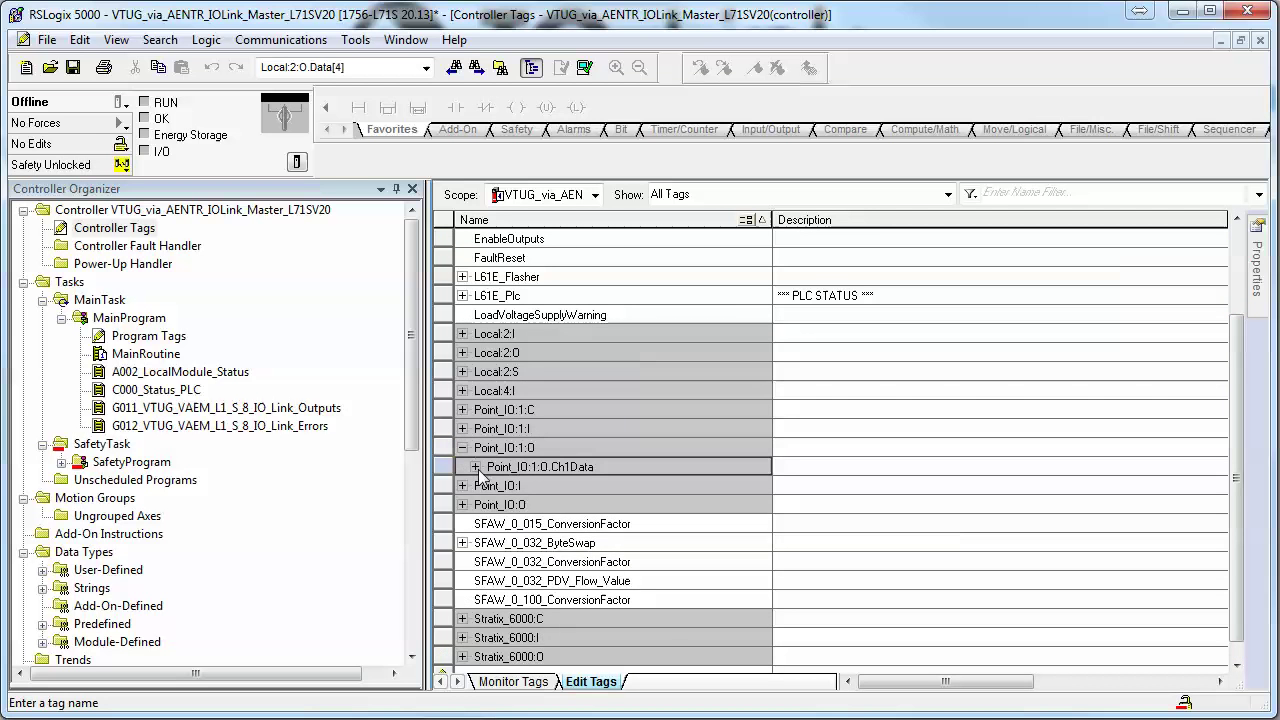
left_click(476, 467)
left_click(488, 486)
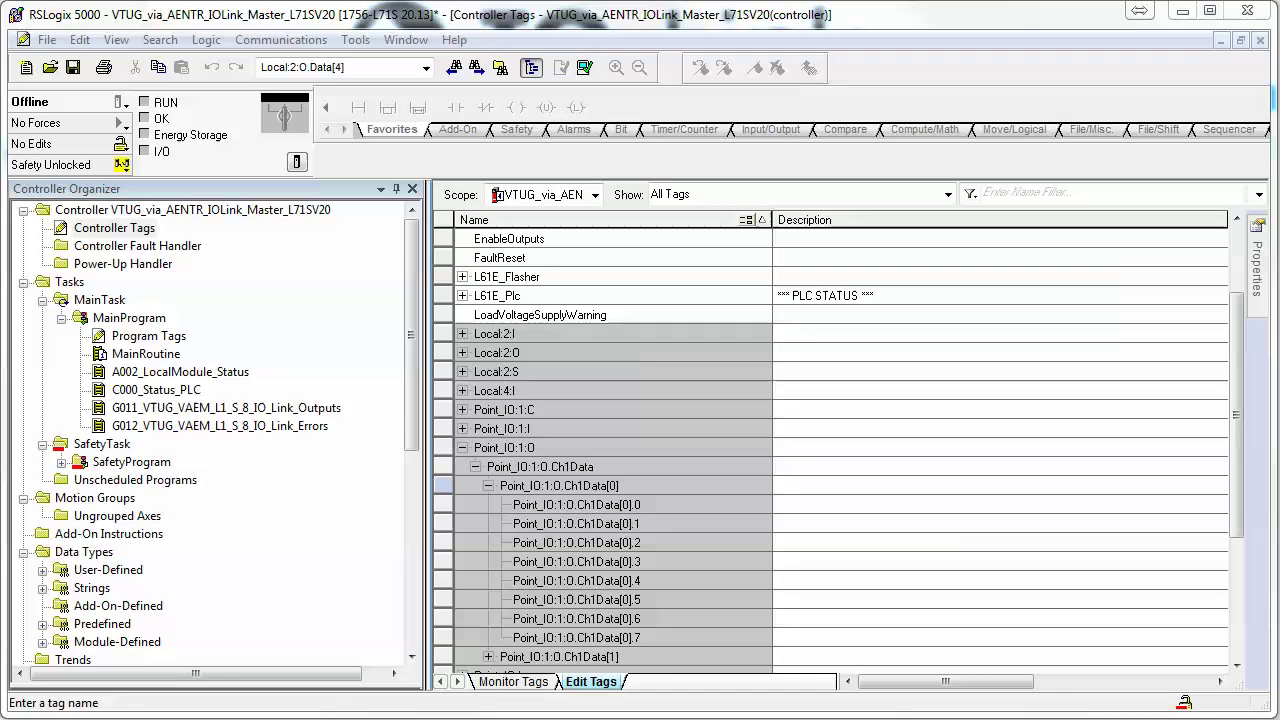
- Describe bit .0 as 'Valve#1 Coil 14' and bit .1 as 'Valve#1 Coil 12'
double_click(790, 511)
type("Valve#1 Coil 14")
key("Return")
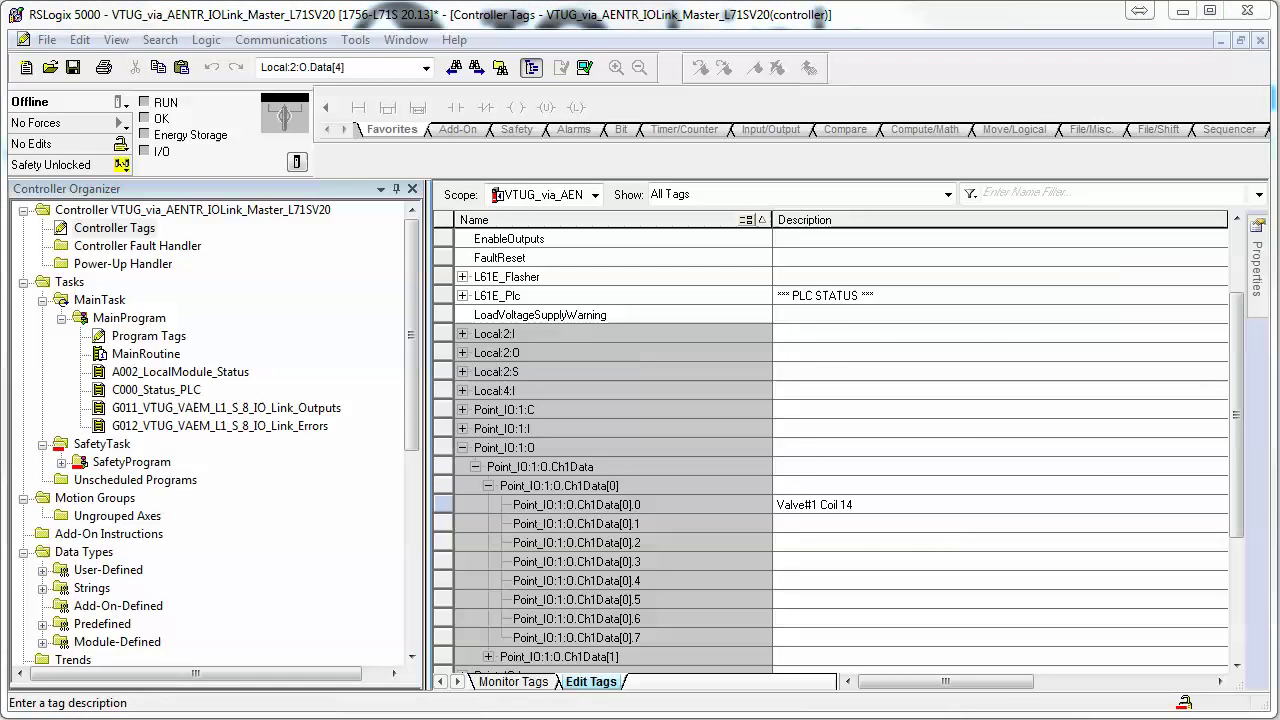
double_click(816, 523)
type("Valve#1 Coil 12")
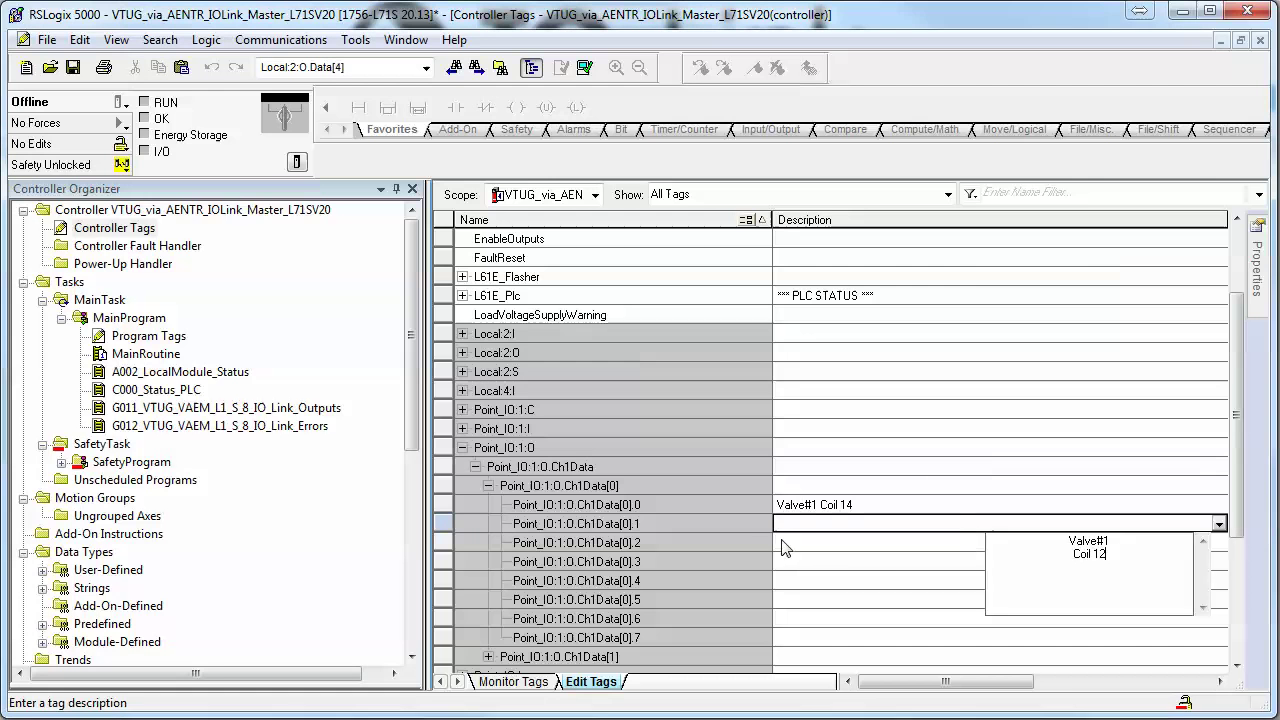
key("Return")
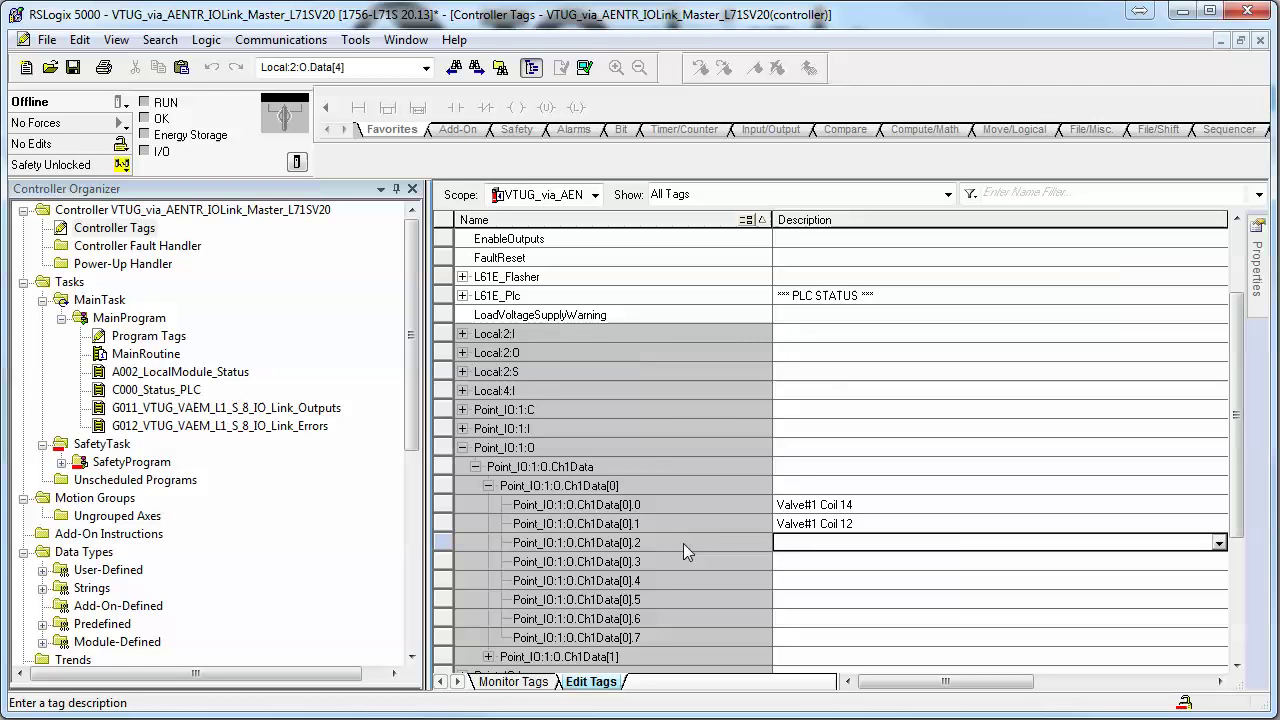
double_click(650, 449)
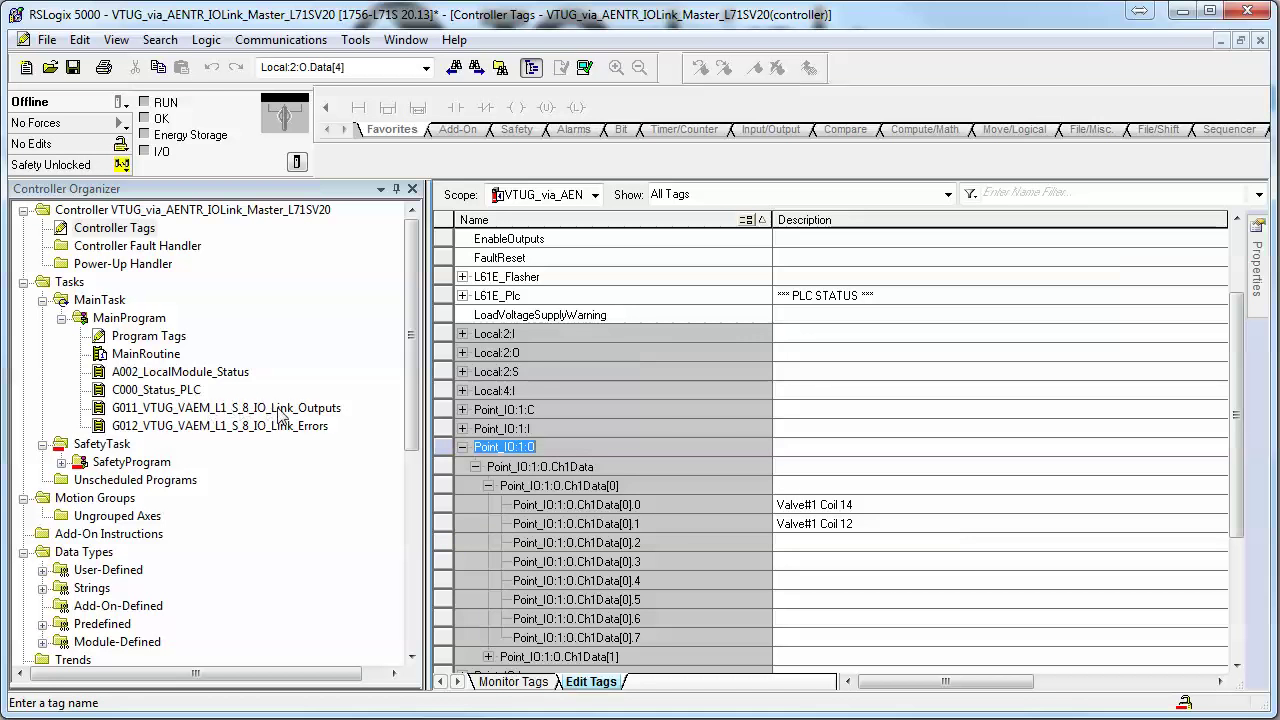
double_click(310, 410)
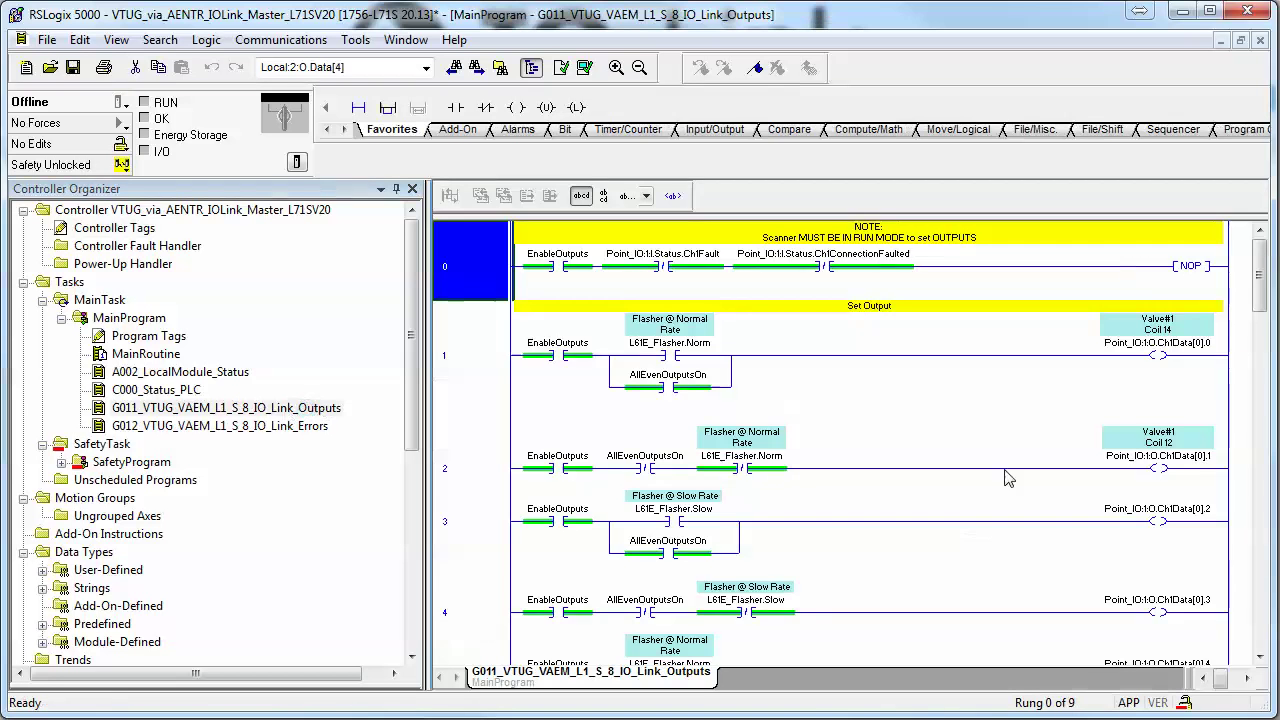
double_click(1200, 345)
left_click(1190, 470)
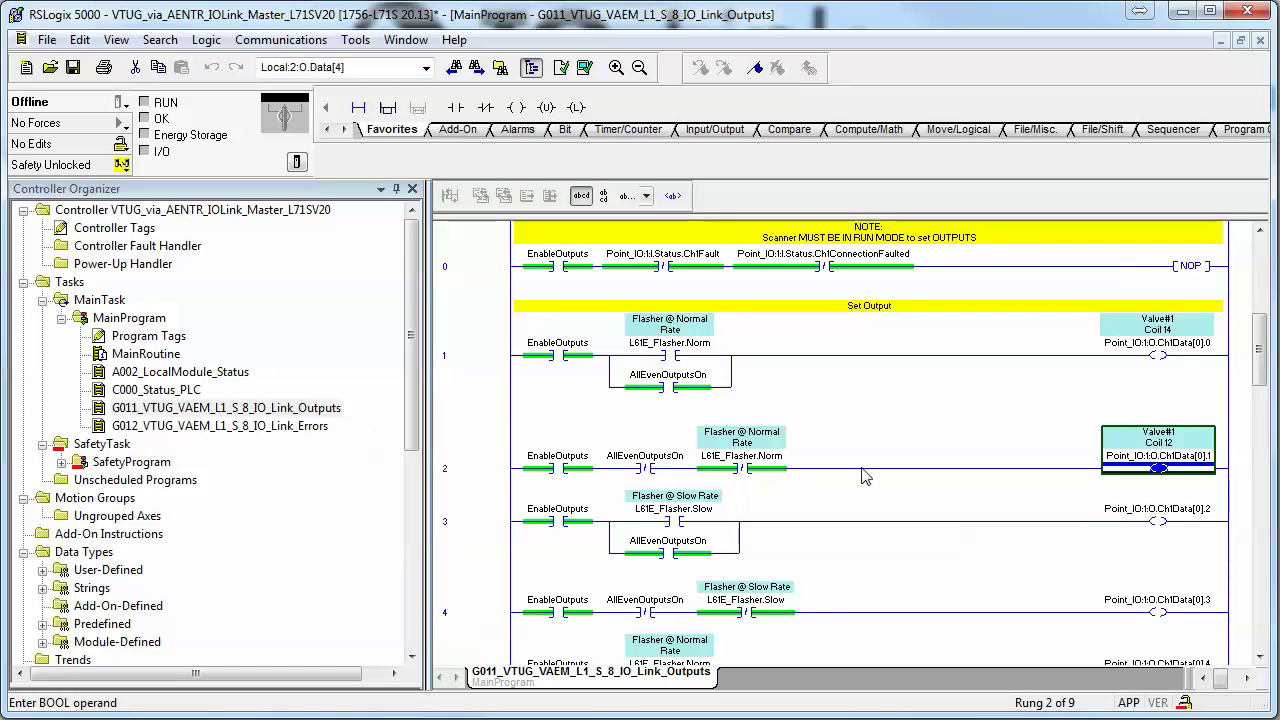
key("ctrl+alt+t")
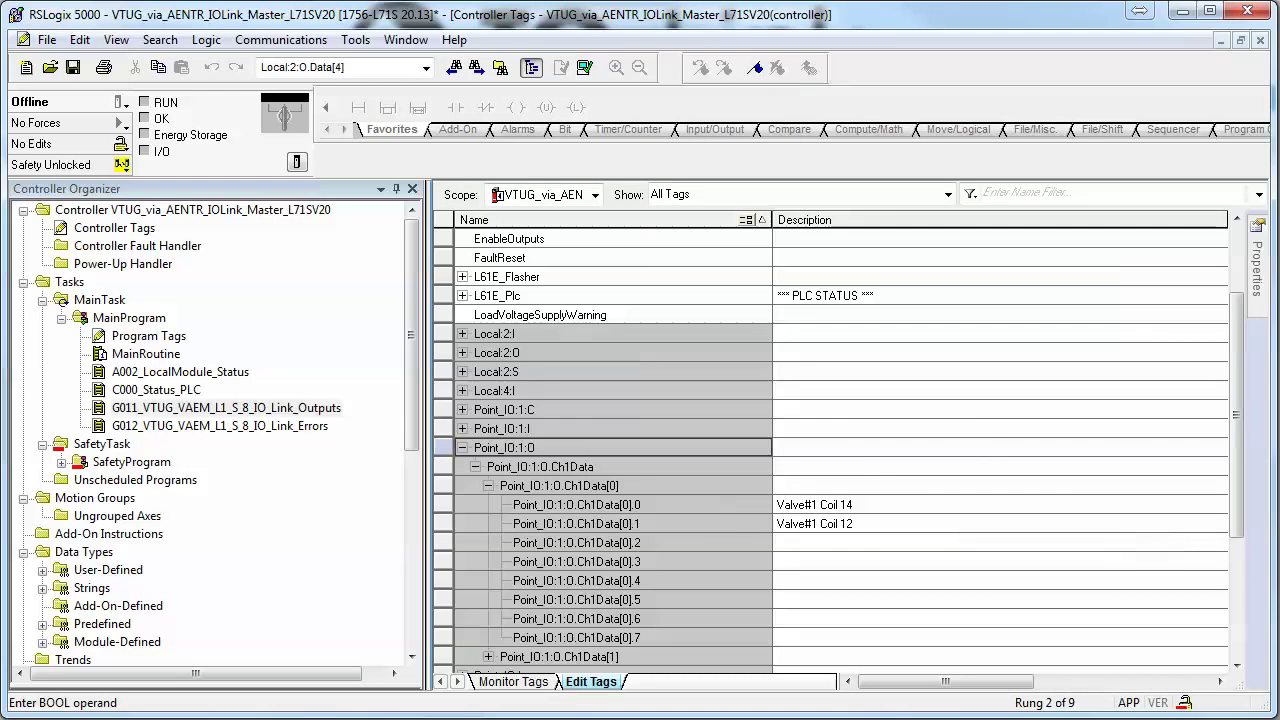
- Describe output bits .2 and .3 as 'Valve#2 Coil 14' and 'Valve#2 Coil 12'
left_click(885, 543)
type("Valve#2")
key("Return")
type("Coil 14")
left_click(743, 523)
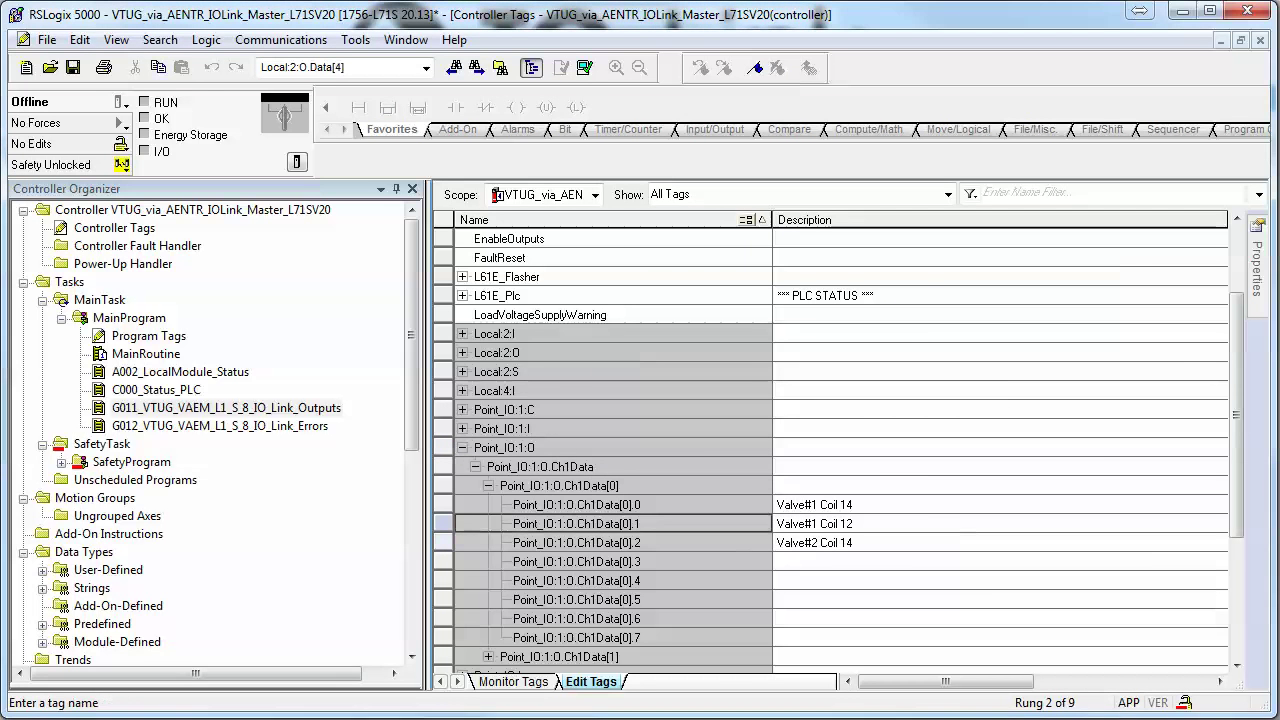
left_click(844, 568)
type("Valve#2")
key("Return")
type("Coil 12")
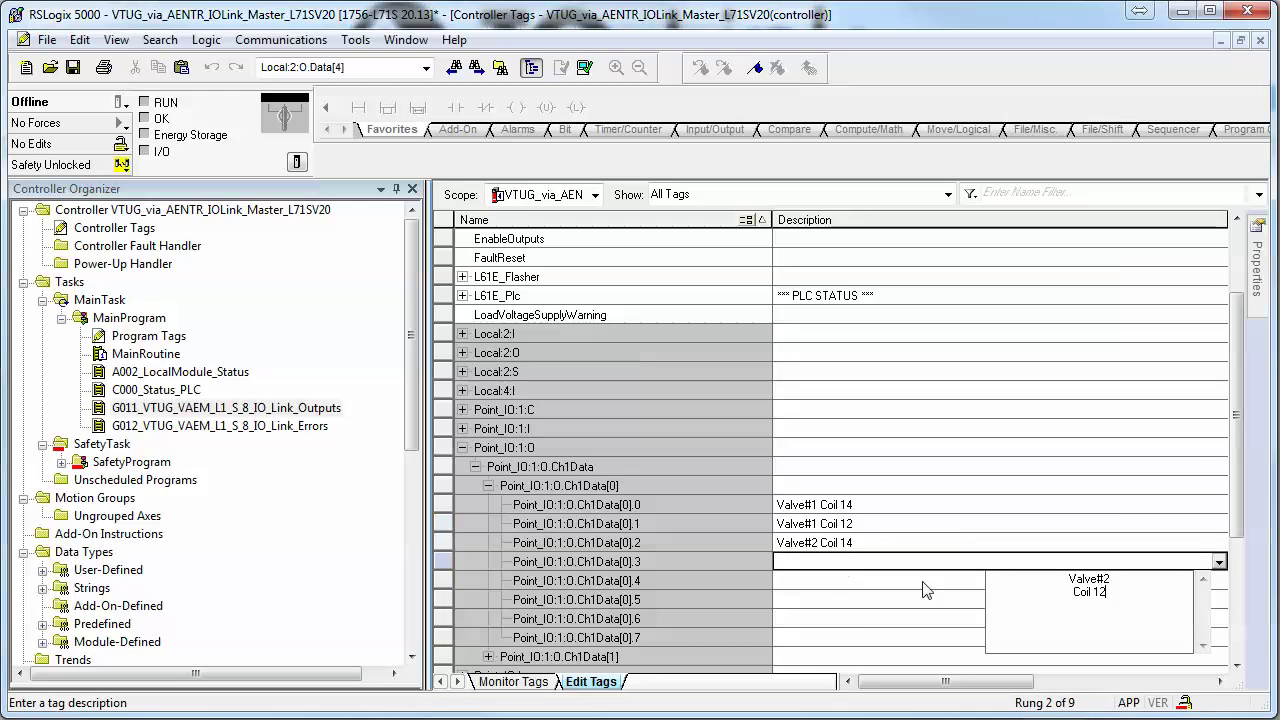
key("ctrl+Return")
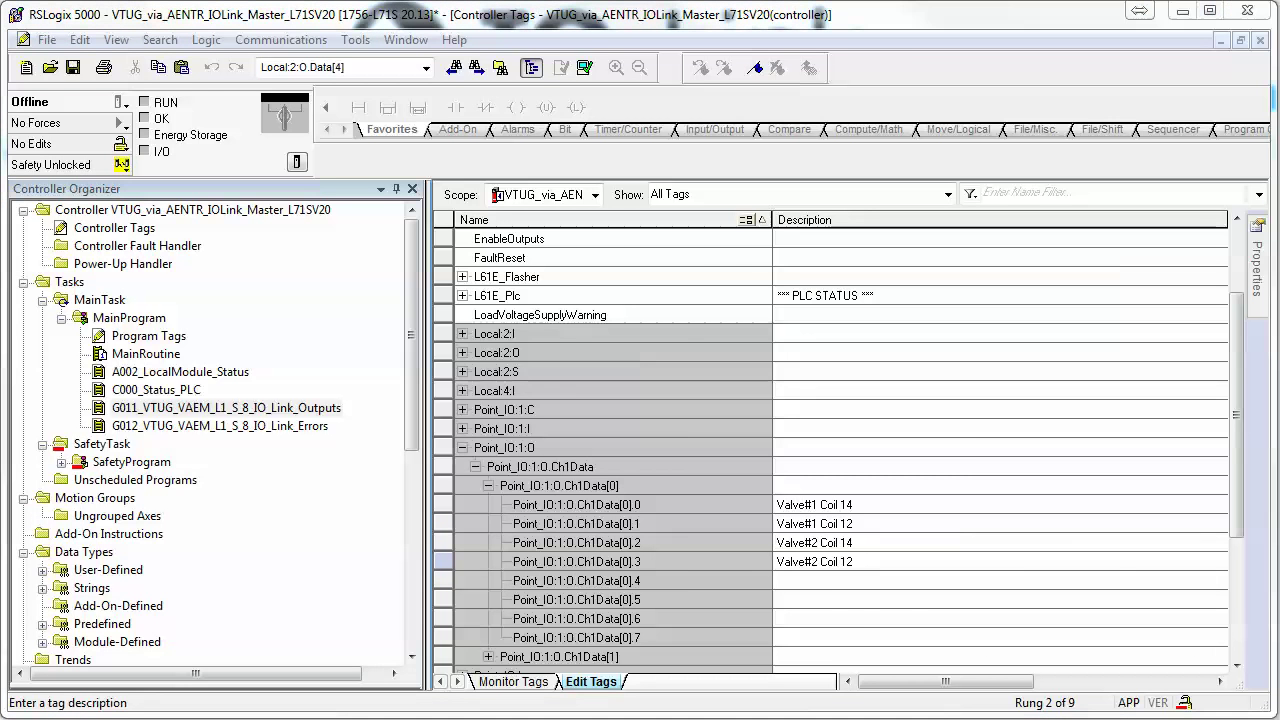
- Describe output bits .4 and .5 as 'Valve#3 Coil 14' and 'Valve#3 Coil 12'
left_click(833, 583)
type("Valve#3")
key("Return")
type("Coil 14")
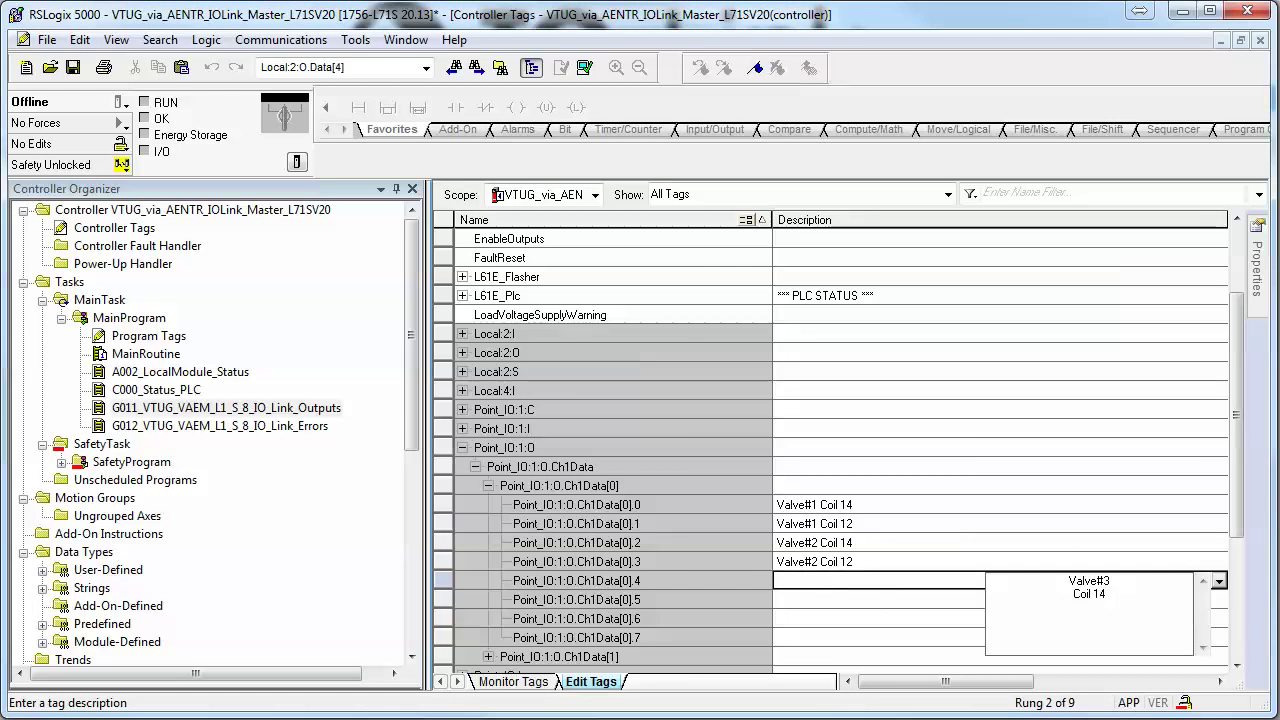
key("ctrl+Return")
left_click(814, 601)
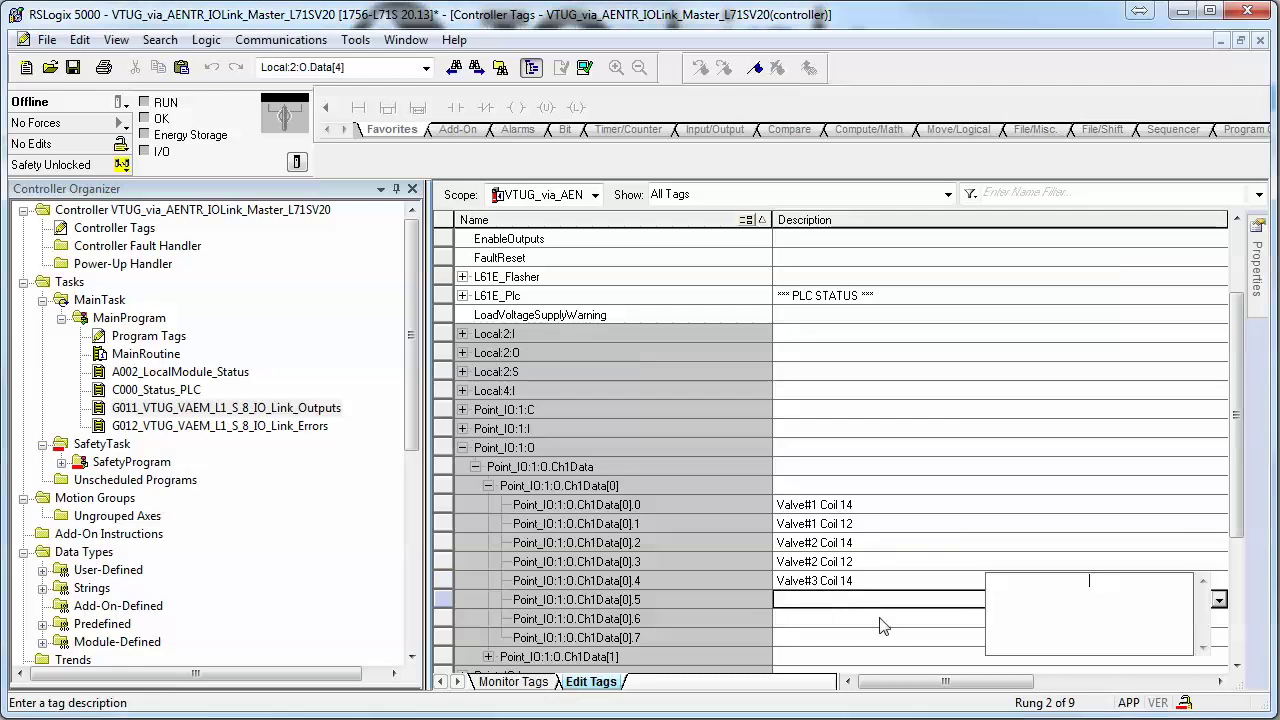
type("Valve#3")
key("Return")
type("Coil 12")
key("ctrl+Return")
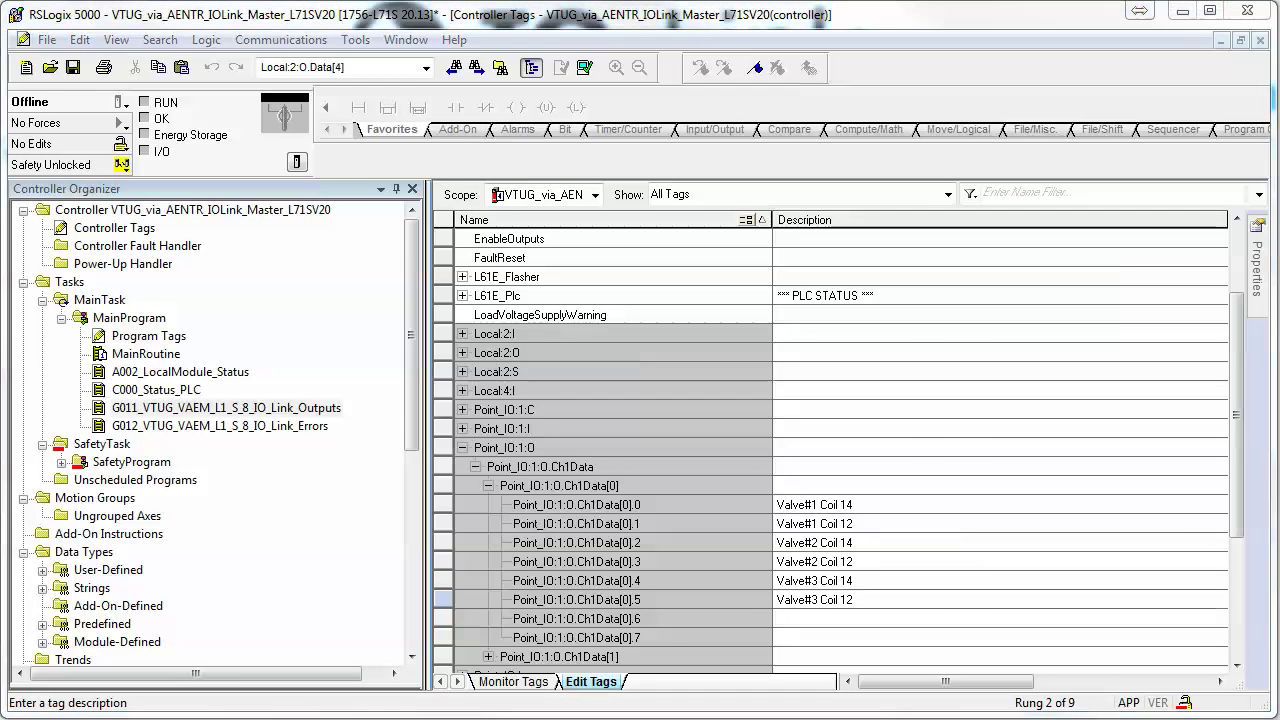
- Describe bits .6 and .7 as 'Valve#4 Coil 14' and 'Valve#4 Coil 12', then collapse Point_IO:1:O
left_click(924, 628)
type("Valve#4")
key("Return")
type("Coil 14")
key("ctrl+Return")
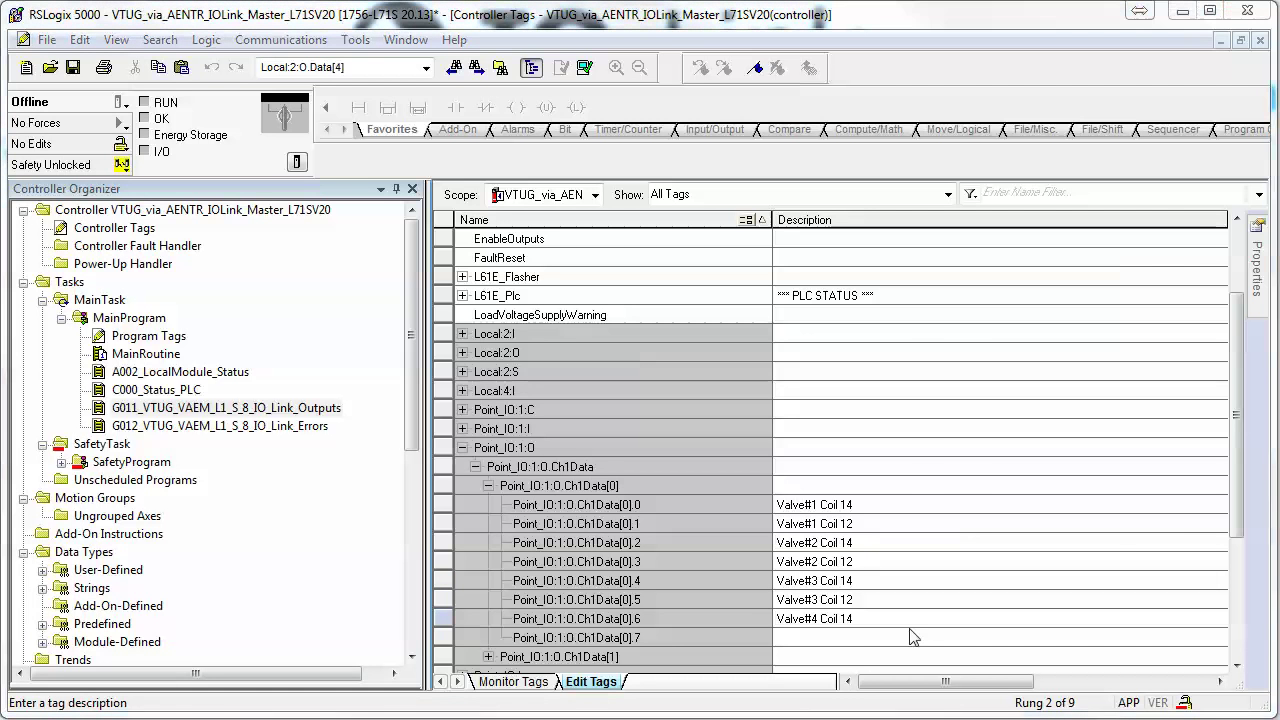
left_click(912, 636)
type("Valve#4")
key("Return")
type("Coil 12")
left_click(648, 624)
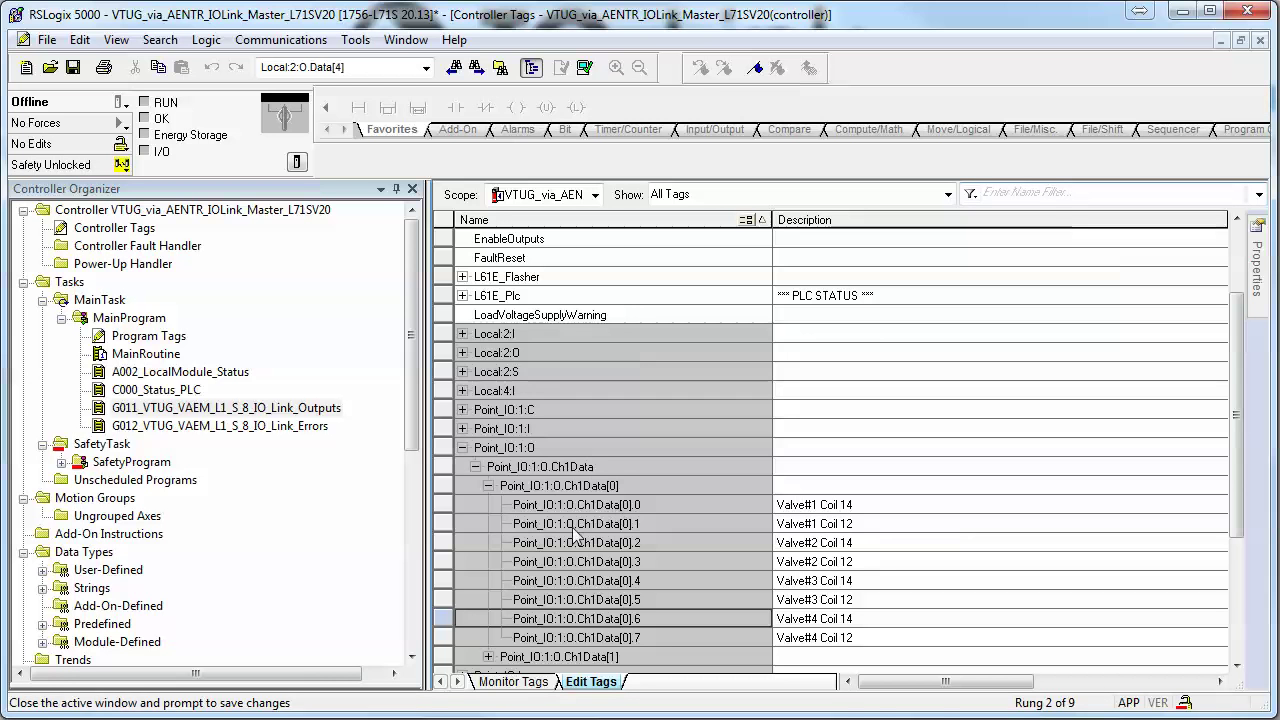
left_click(462, 448)
- Inspect the Point_IO:1:I.Status channel tags like Ch1ClampAlarm, then the Ch1DiagEvent.Code member
left_click(466, 428)
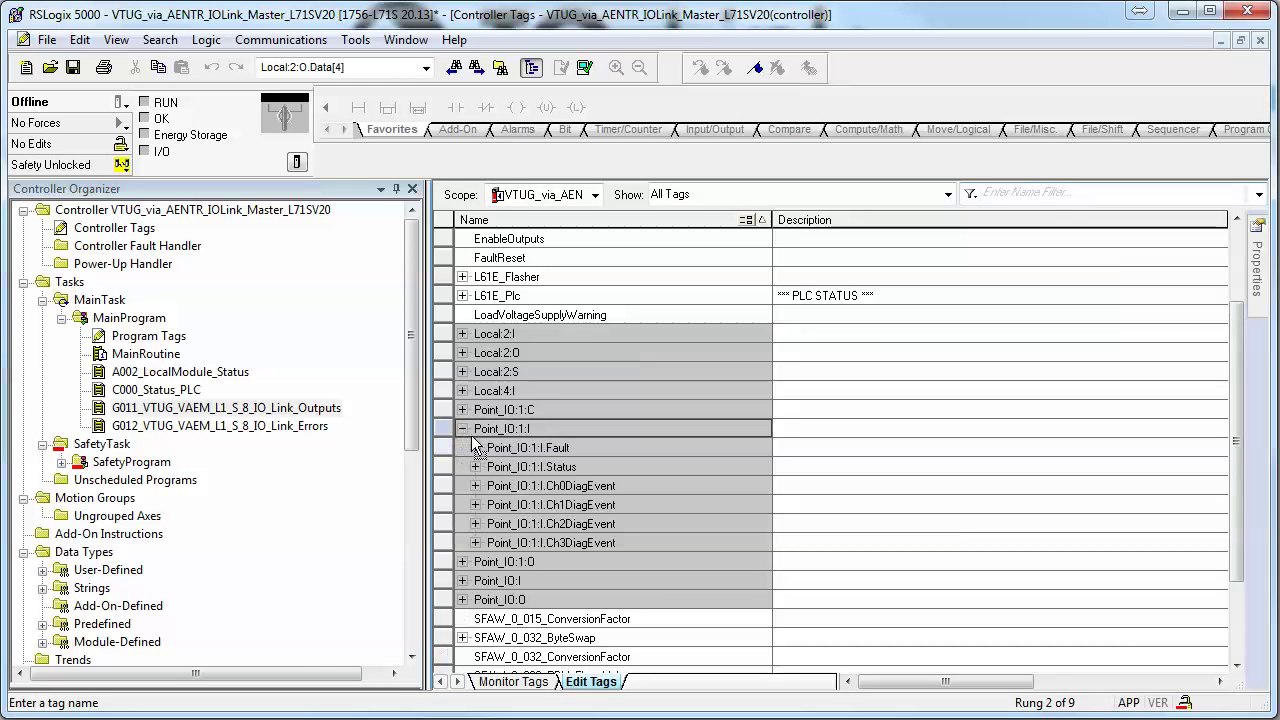
left_click(475, 466)
left_click(662, 432)
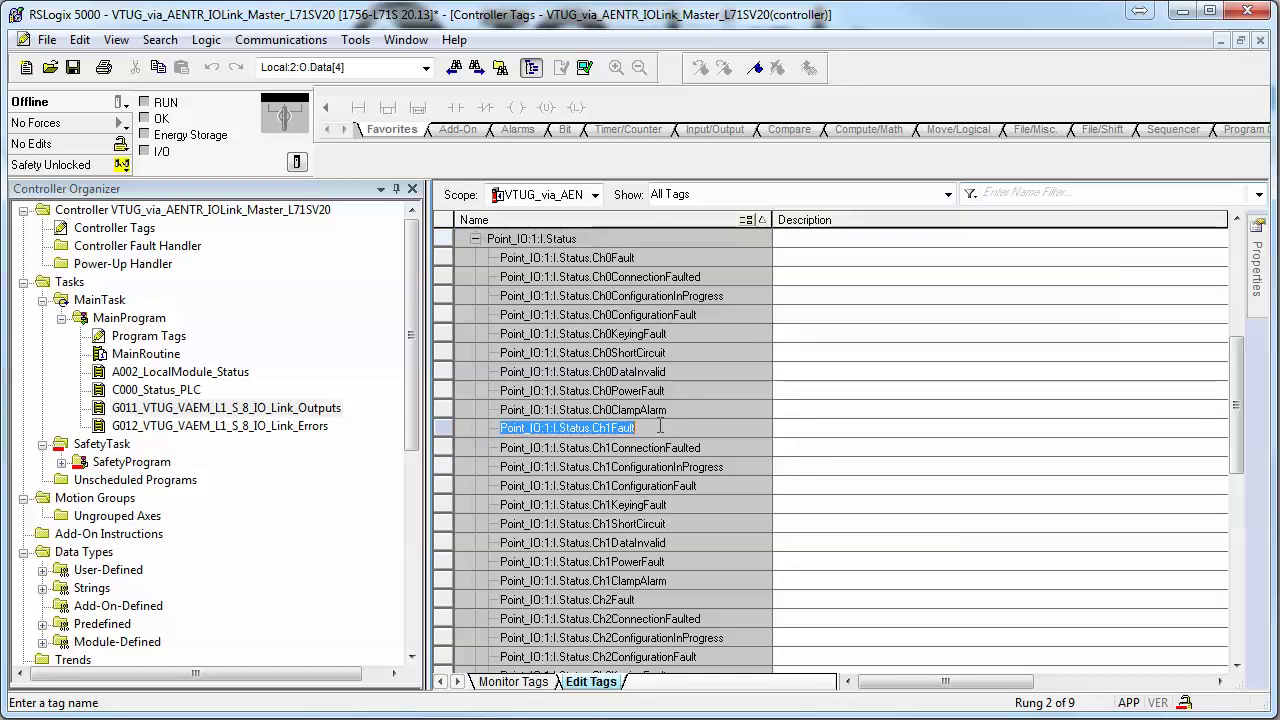
left_click(678, 583)
left_click(678, 583)
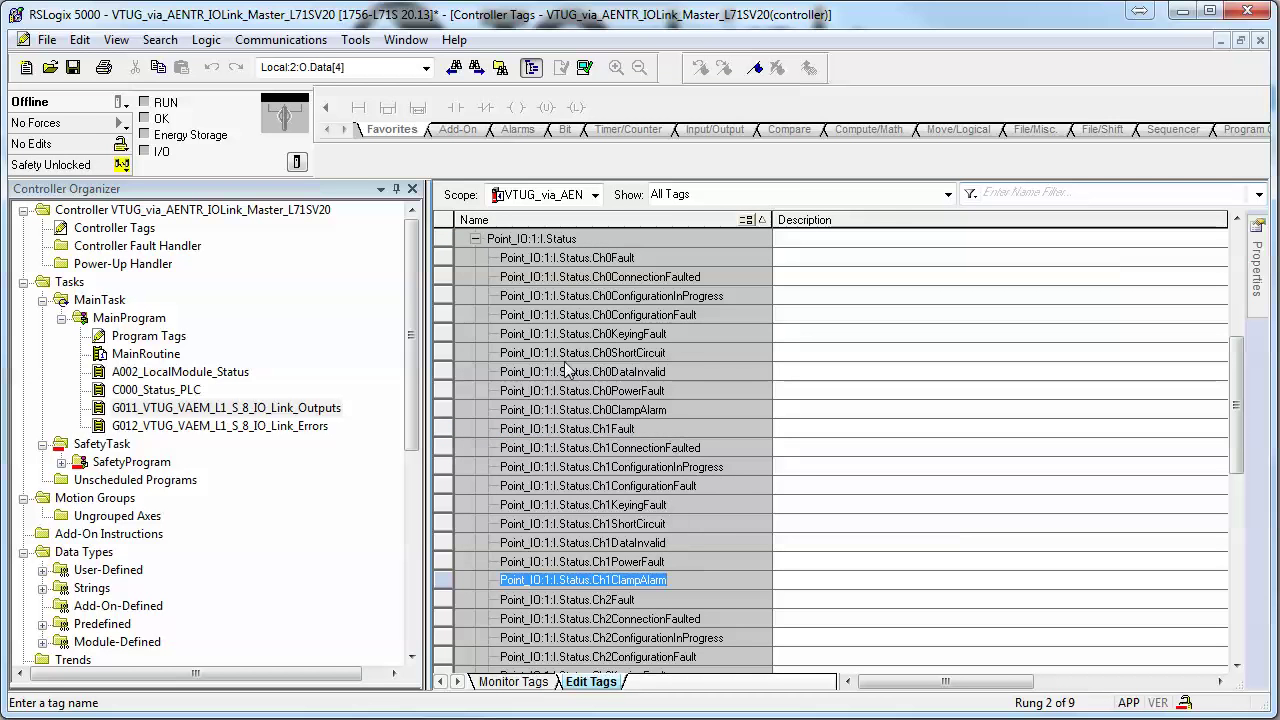
left_click(474, 240)
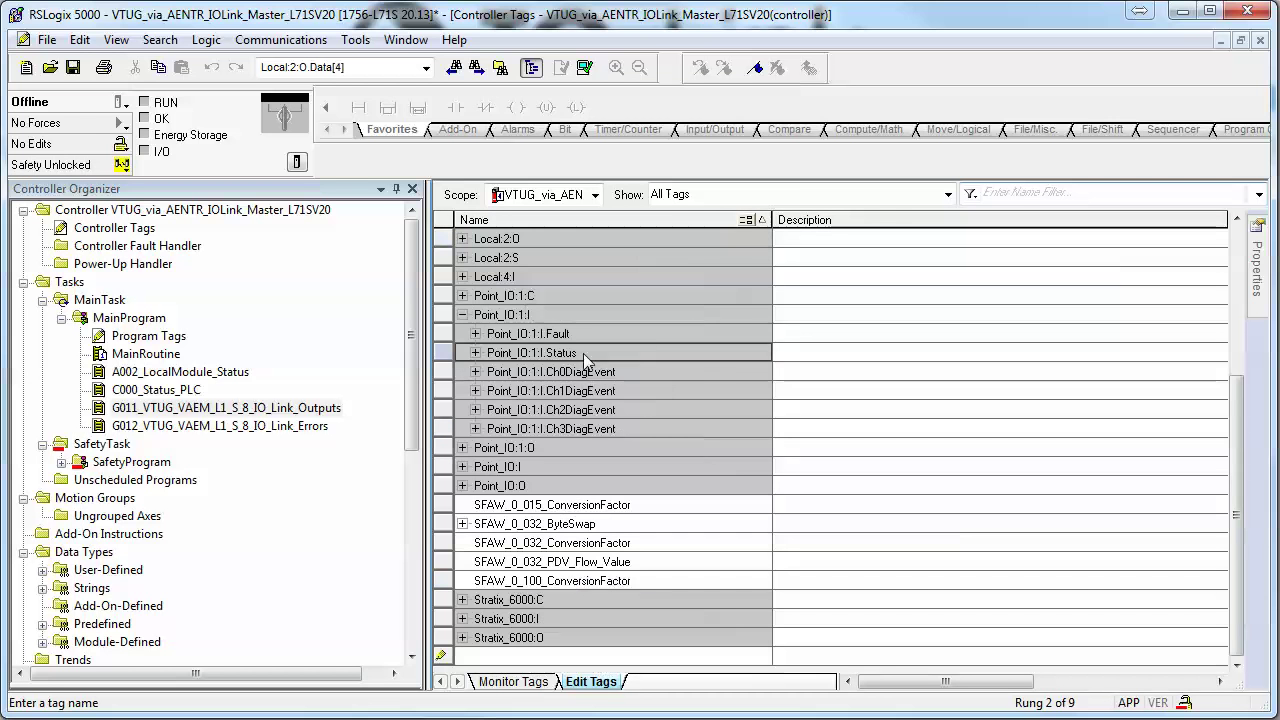
left_click(475, 390)
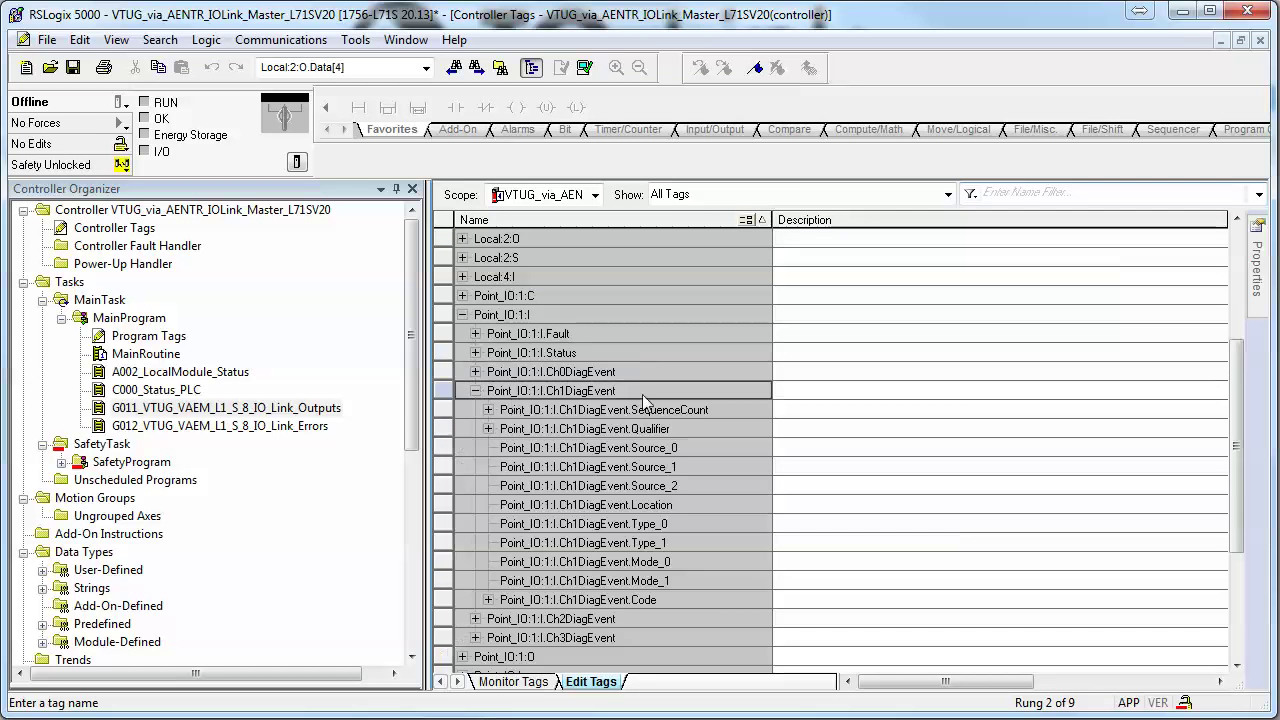
left_click(682, 603)
- Close Controller Tags and scroll through the G011 outputs routine rungs
left_click(1260, 42)
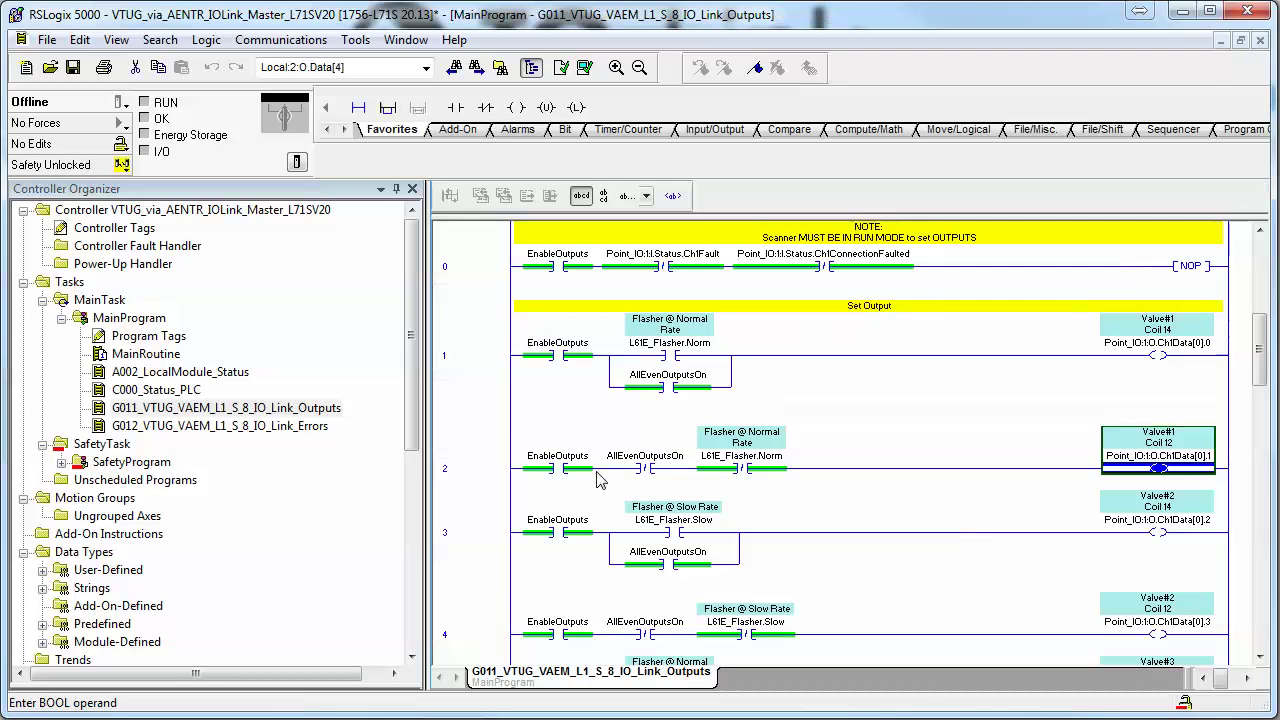
left_click(441, 377)
scroll(715, 497, "down", 3)
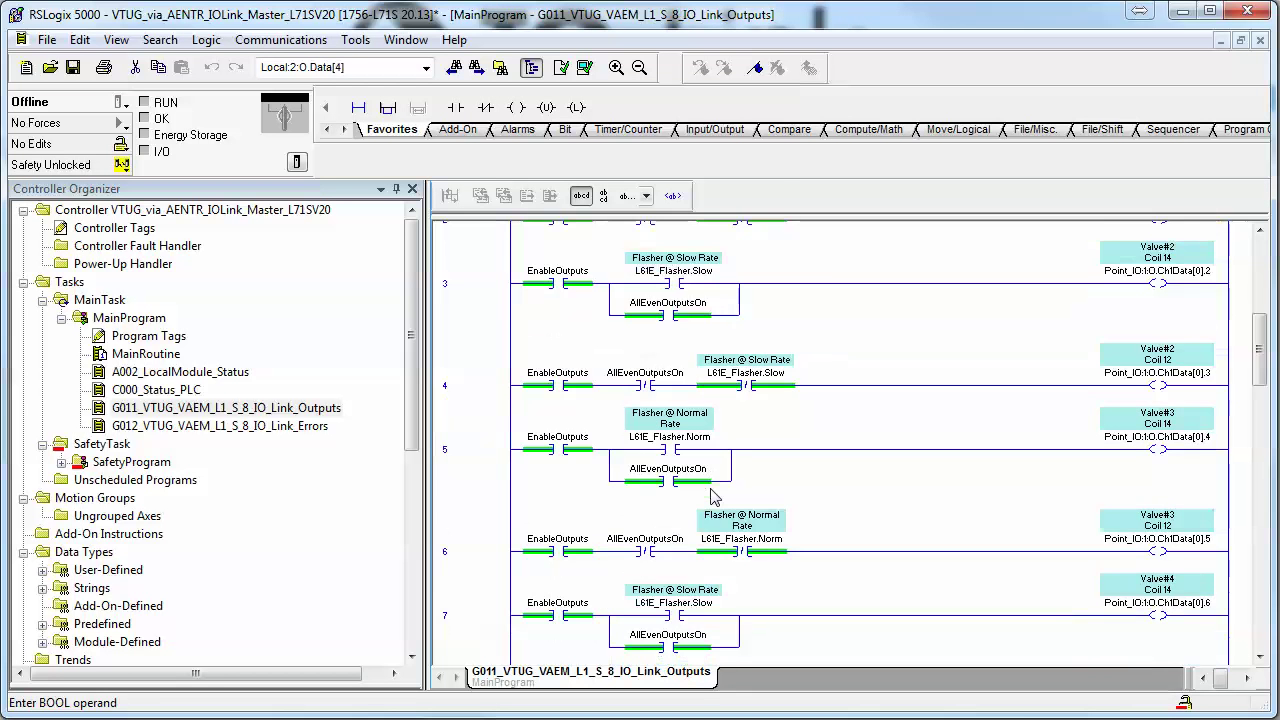
scroll(690, 500, "down", 3)
scroll(690, 500, "up", 10)
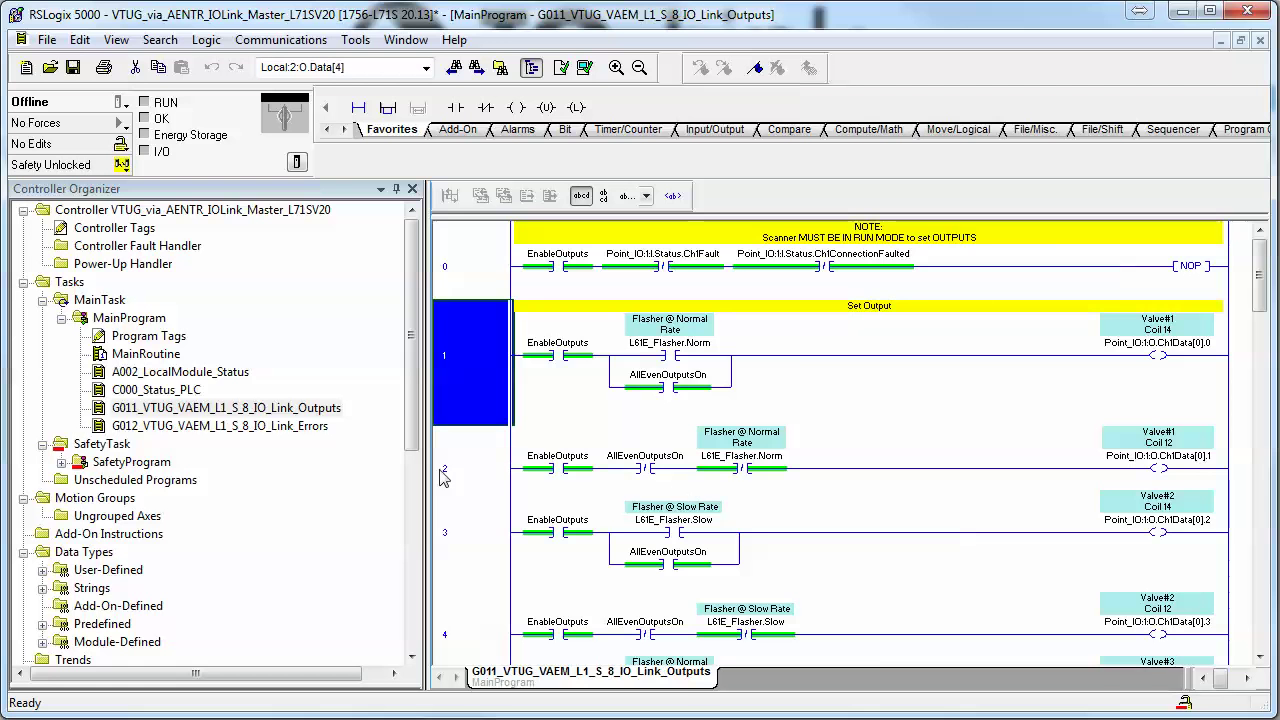
- Open the G012_VTUG_VAEM_L1_S_8_IO_Link_Errors routine and step through its error-handling rungs
double_click(298, 426)
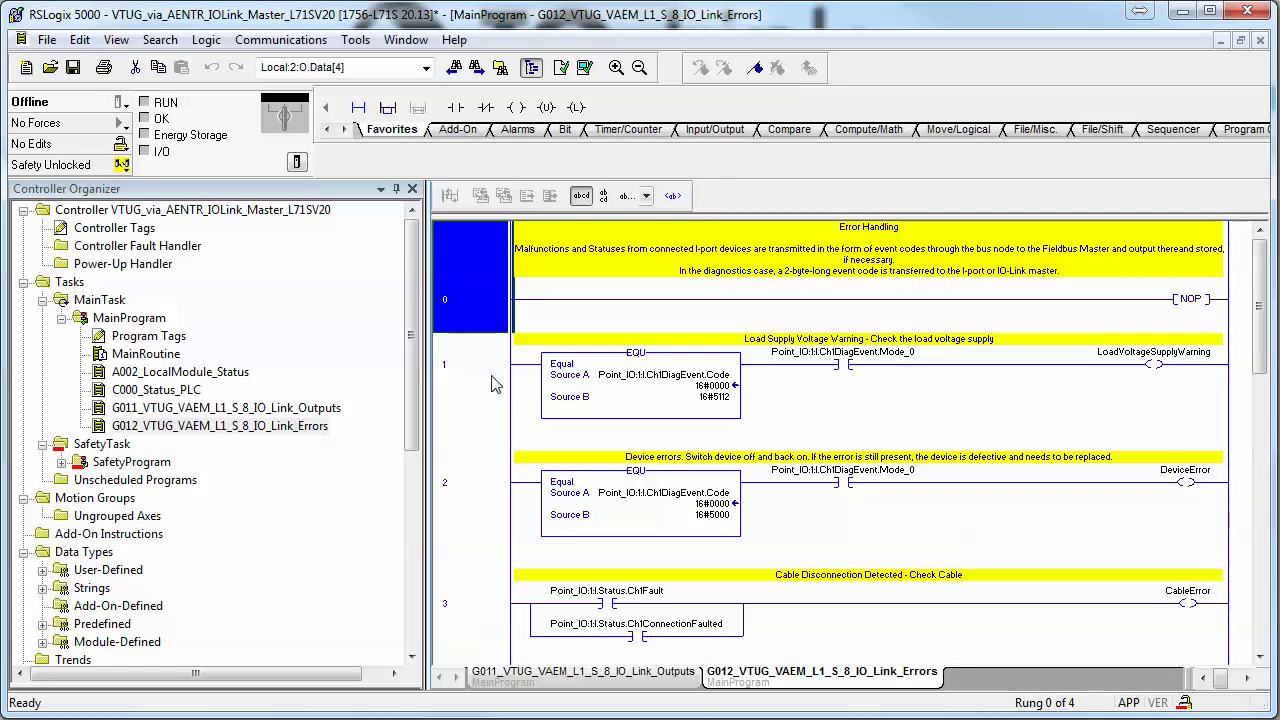
key("Down")
key("Down")
key("Down")
scroll(483, 595, "down", 1)
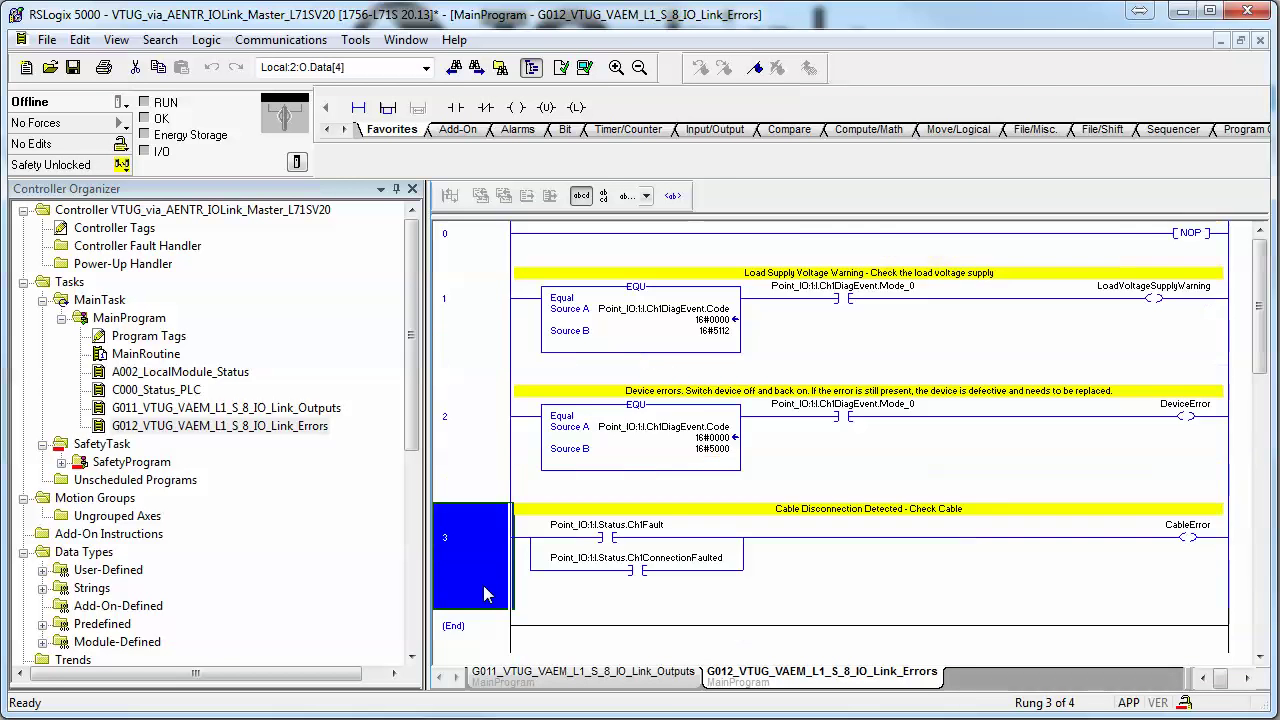
scroll(483, 590, "up", 1)
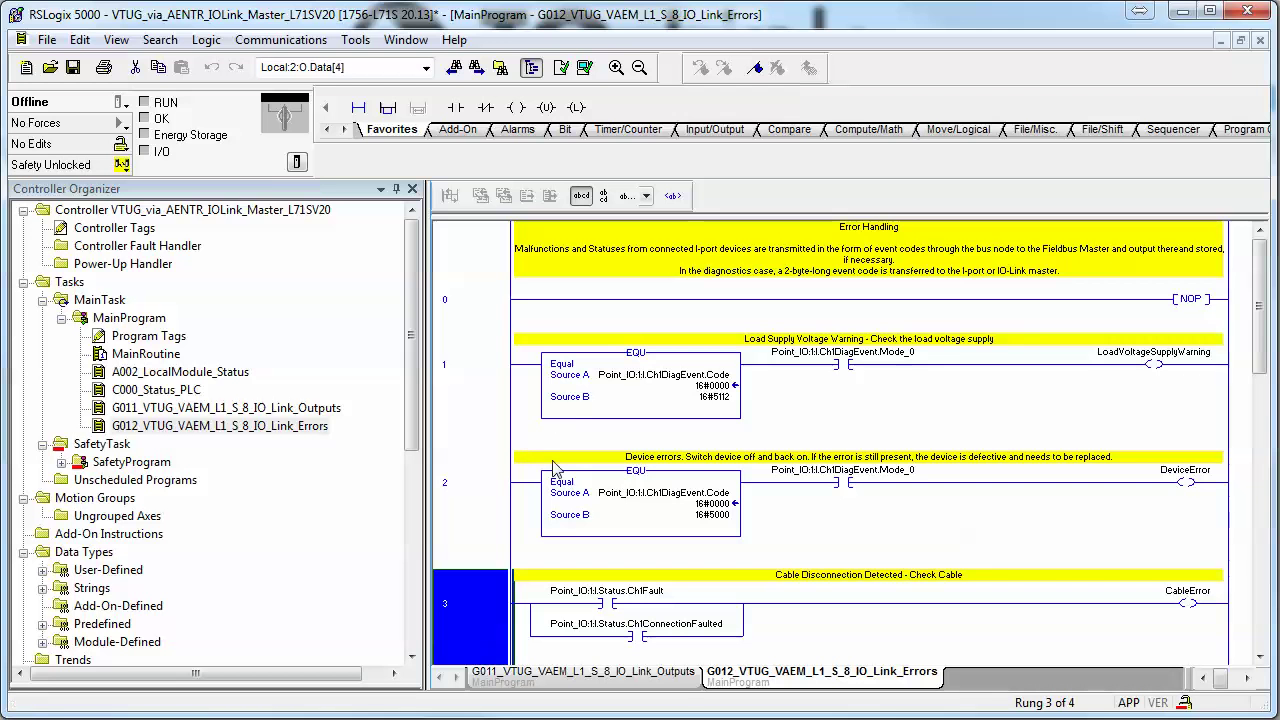
left_click(121, 102)
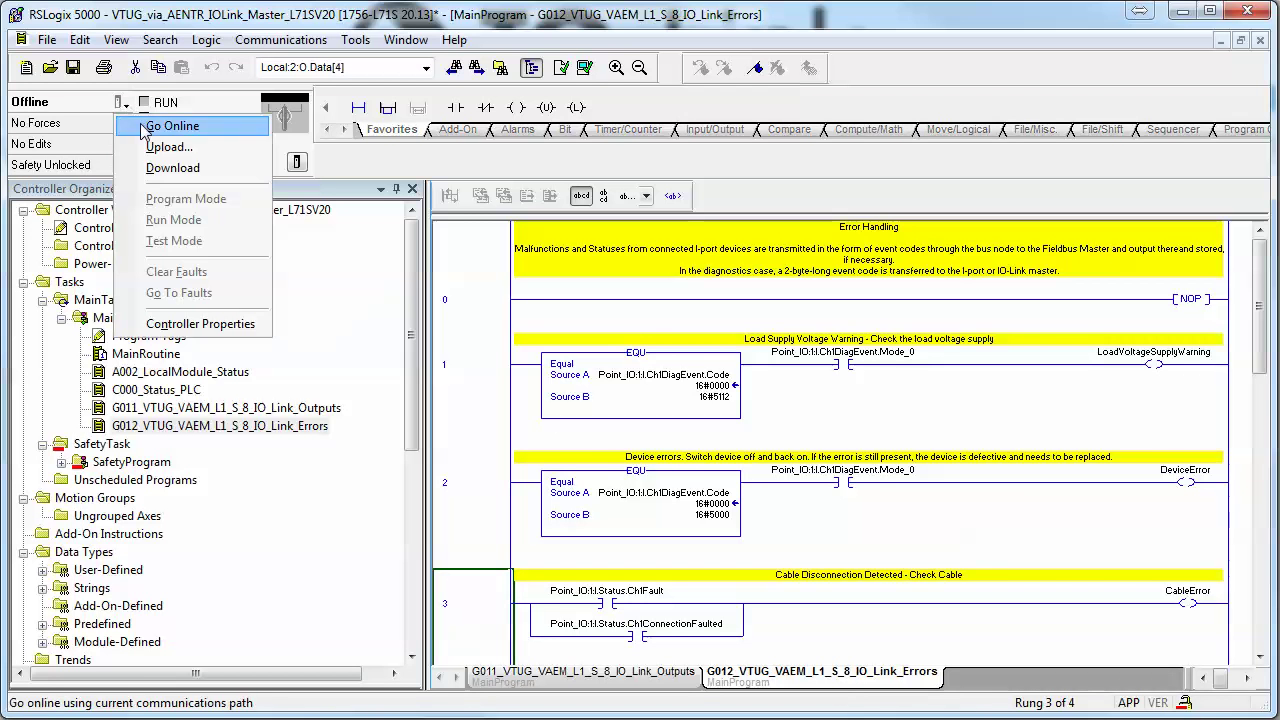
- Go online, download the project, and return the controller to Remote Run
left_click(152, 125)
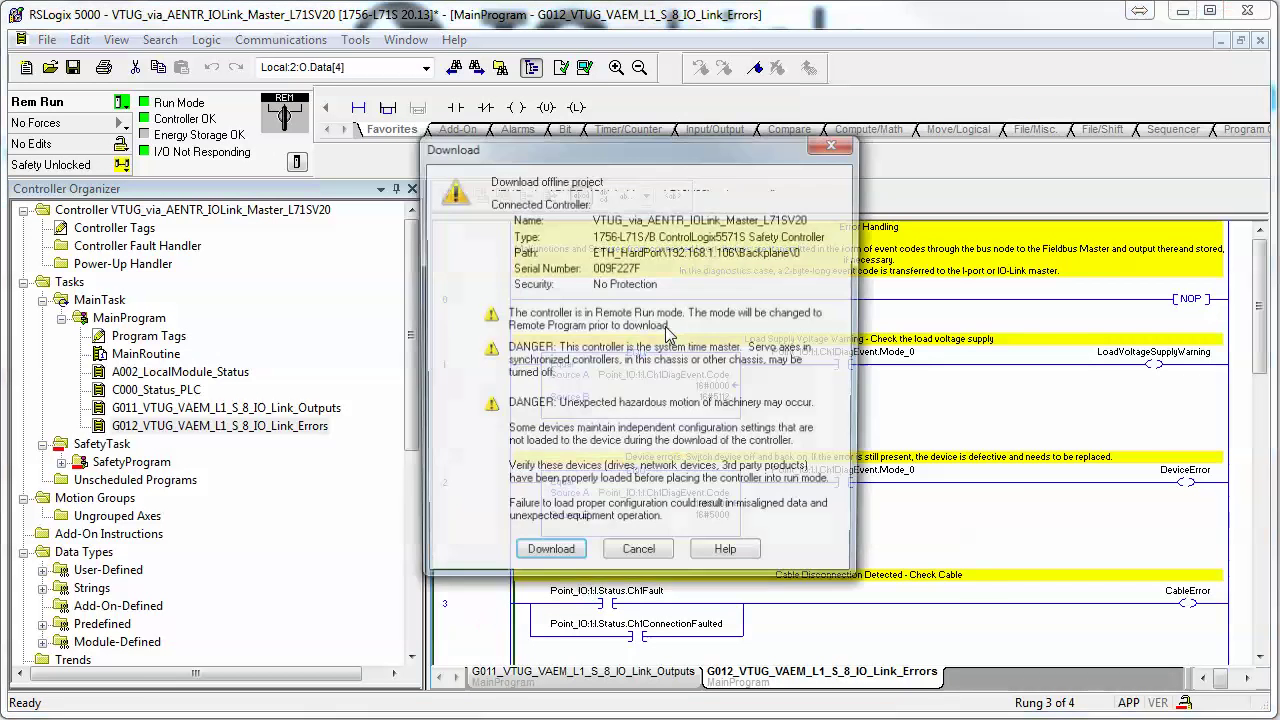
left_click(540, 557)
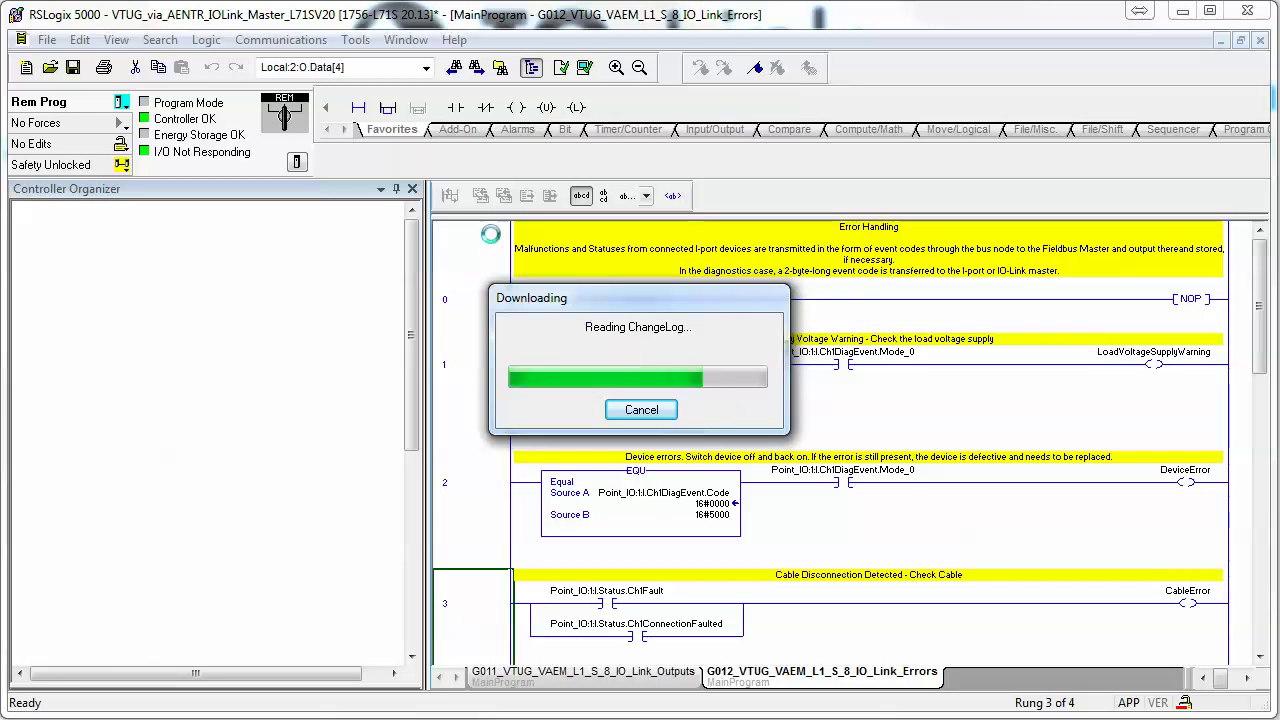
key("Return")
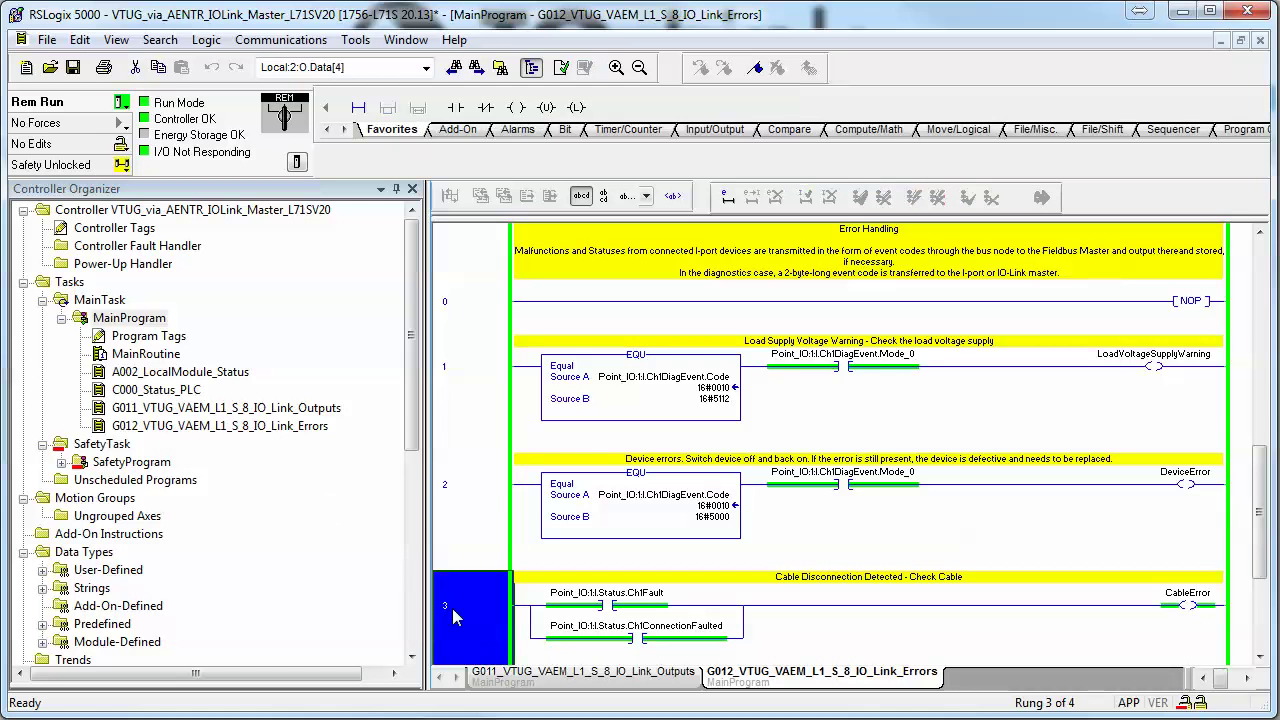
- Save the project including uploaded tag values, then open the G011 outputs routine online
left_click(495, 492)
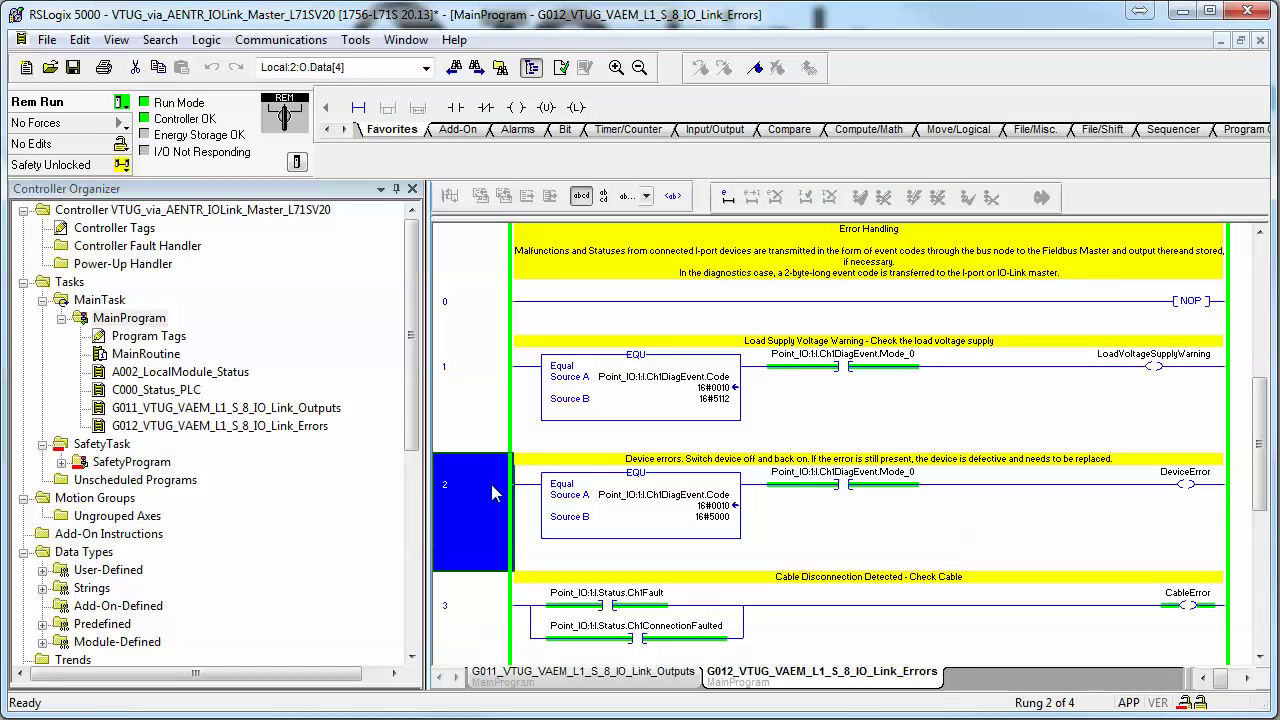
left_click(72, 67)
left_click(600, 432)
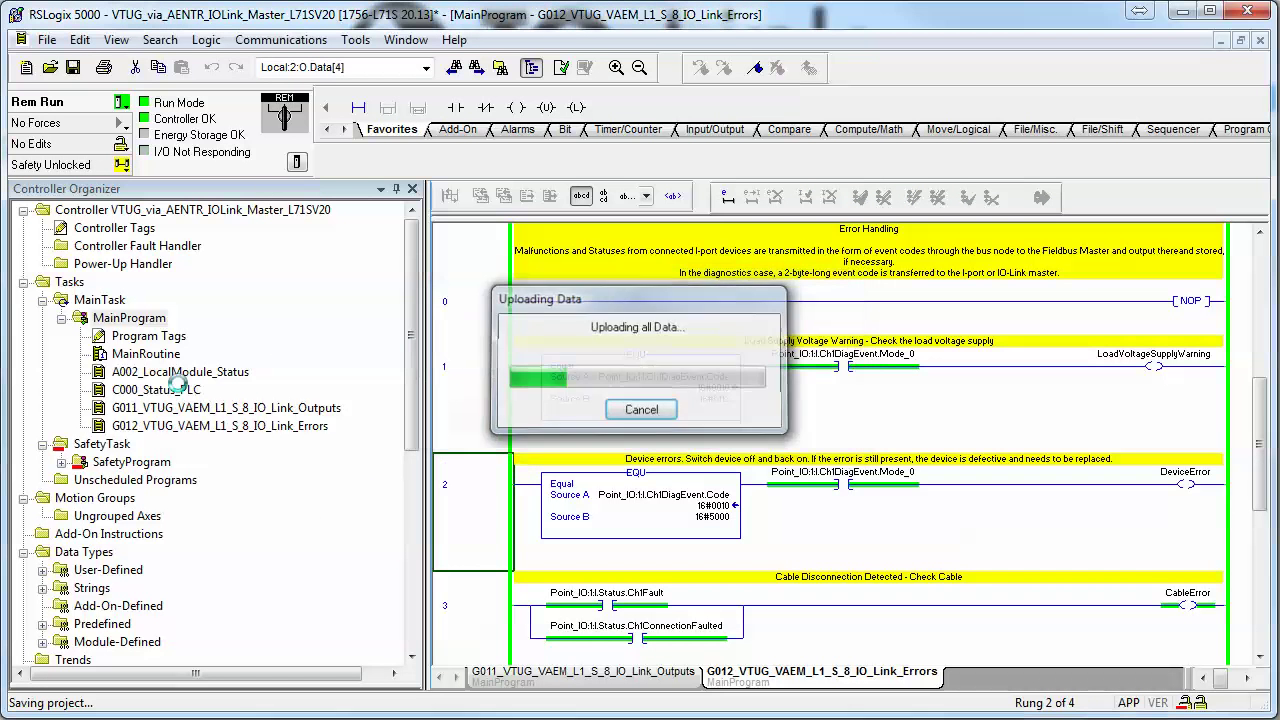
double_click(315, 408)
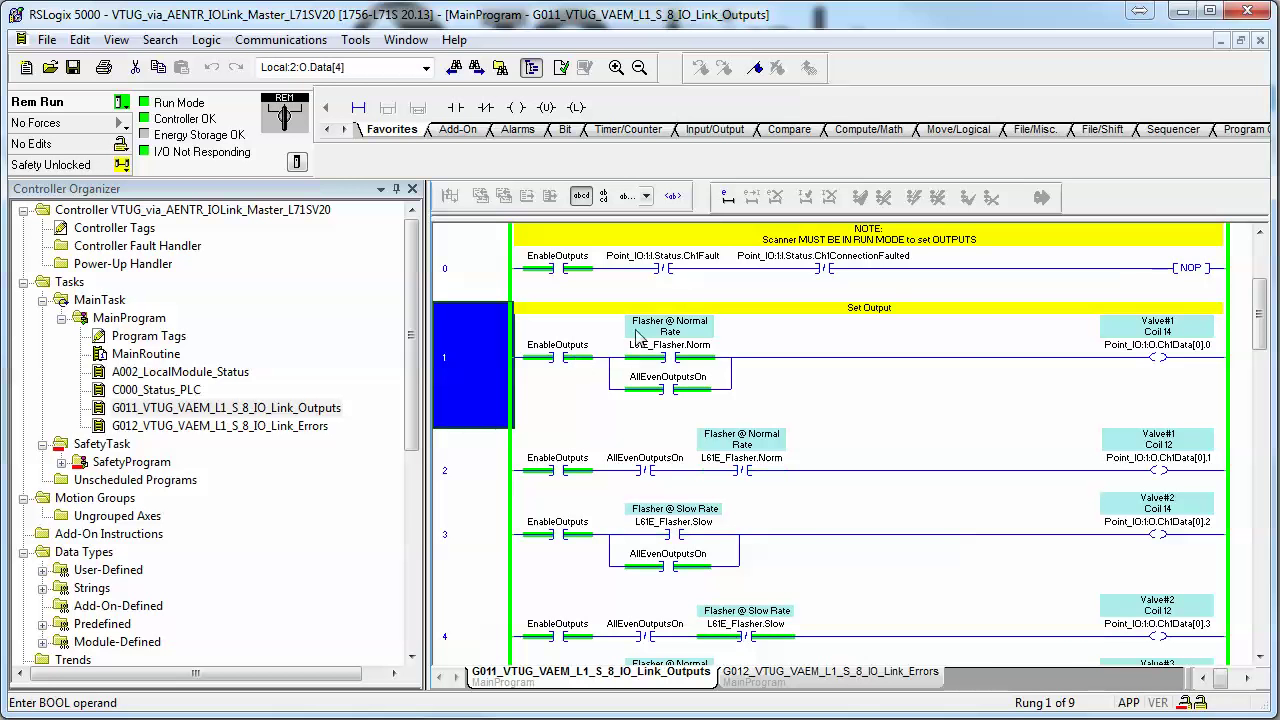
left_click(676, 268)
left_click(862, 272)
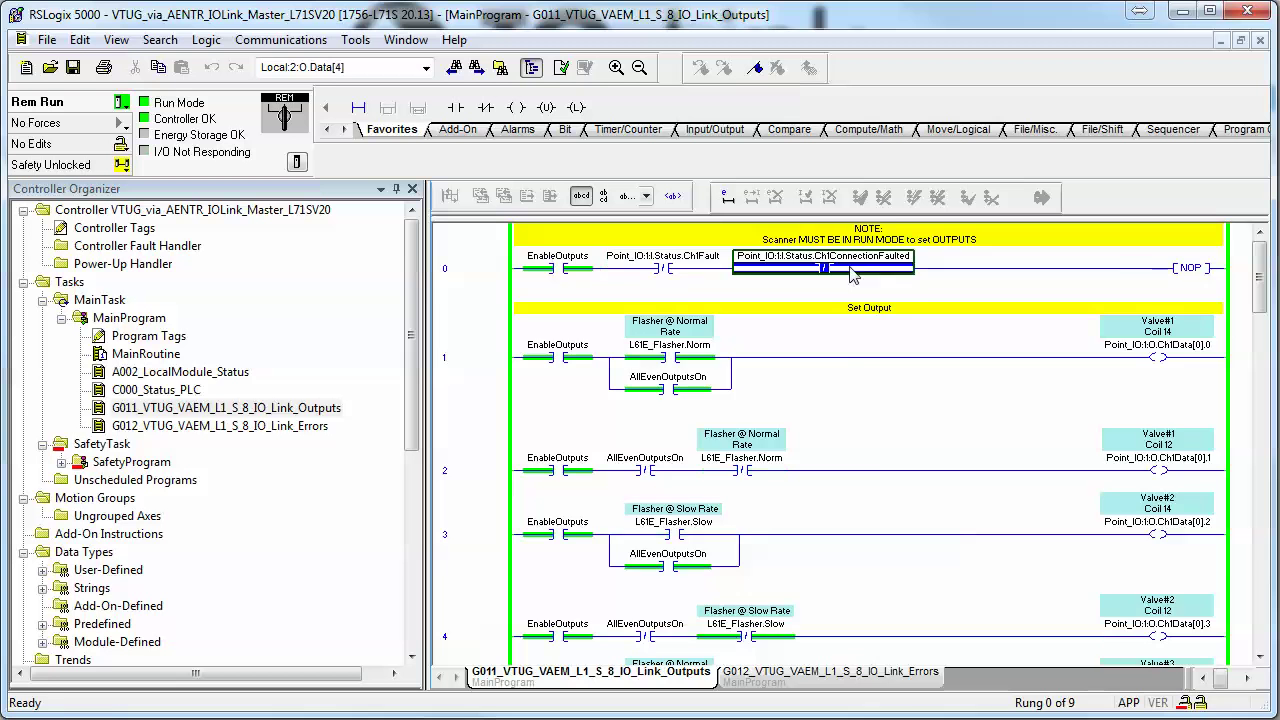
double_click(322, 426)
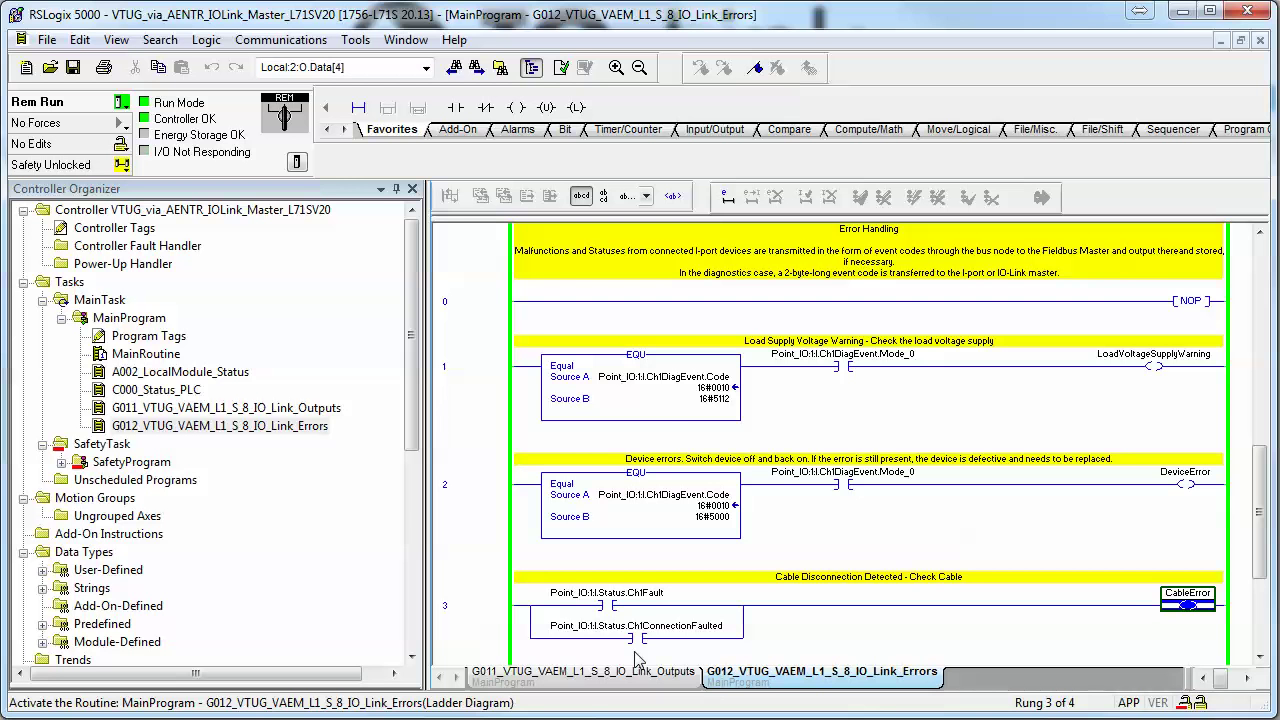
left_click(683, 380)
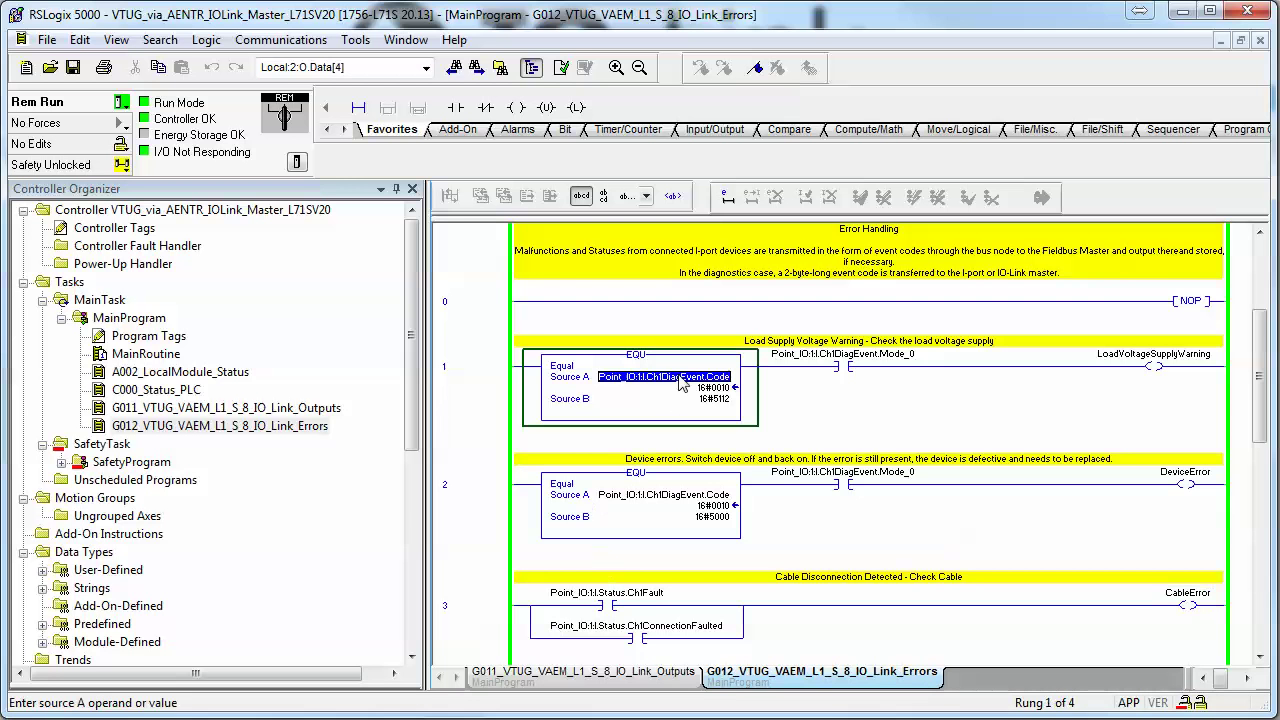
left_click(1170, 362)
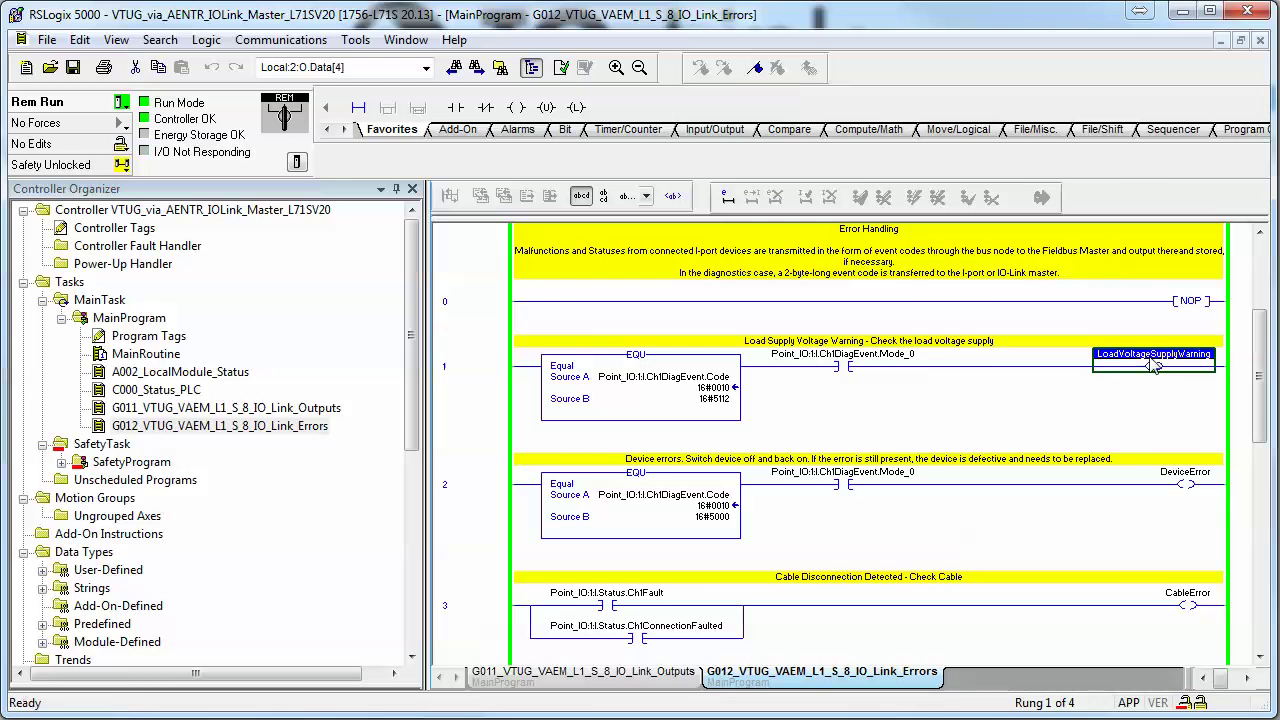
double_click(308, 410)
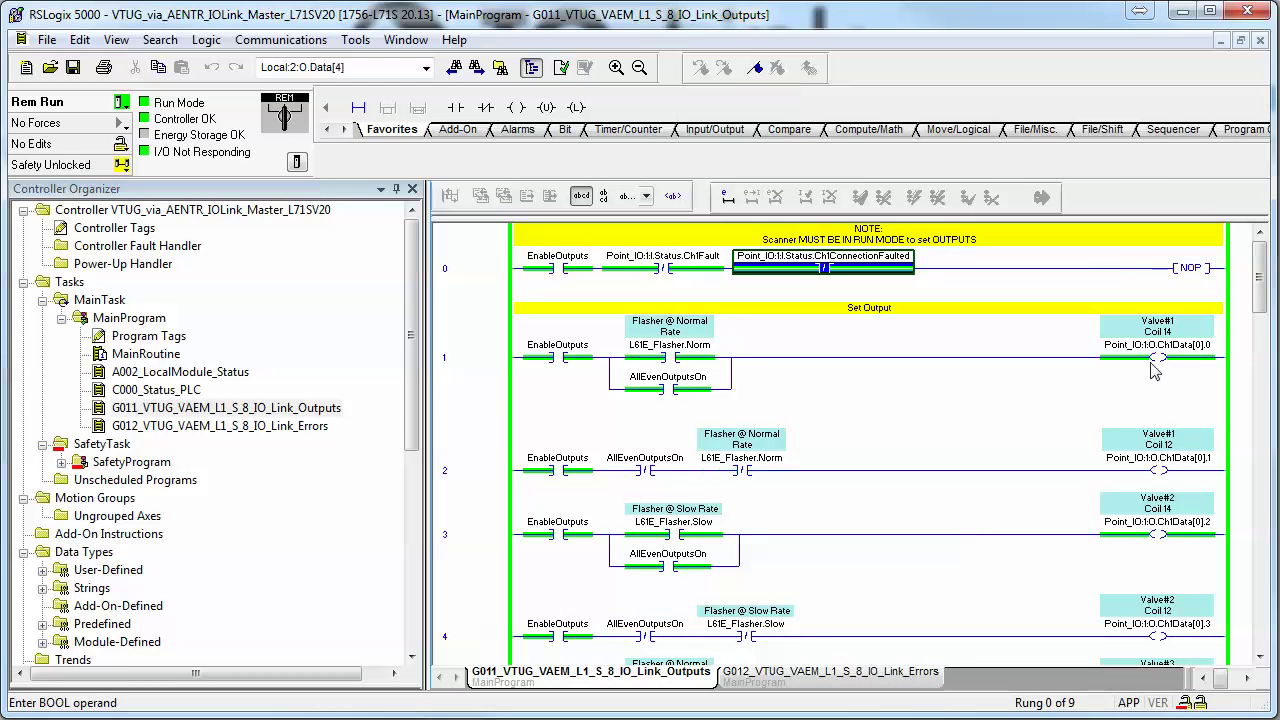
left_click(572, 358)
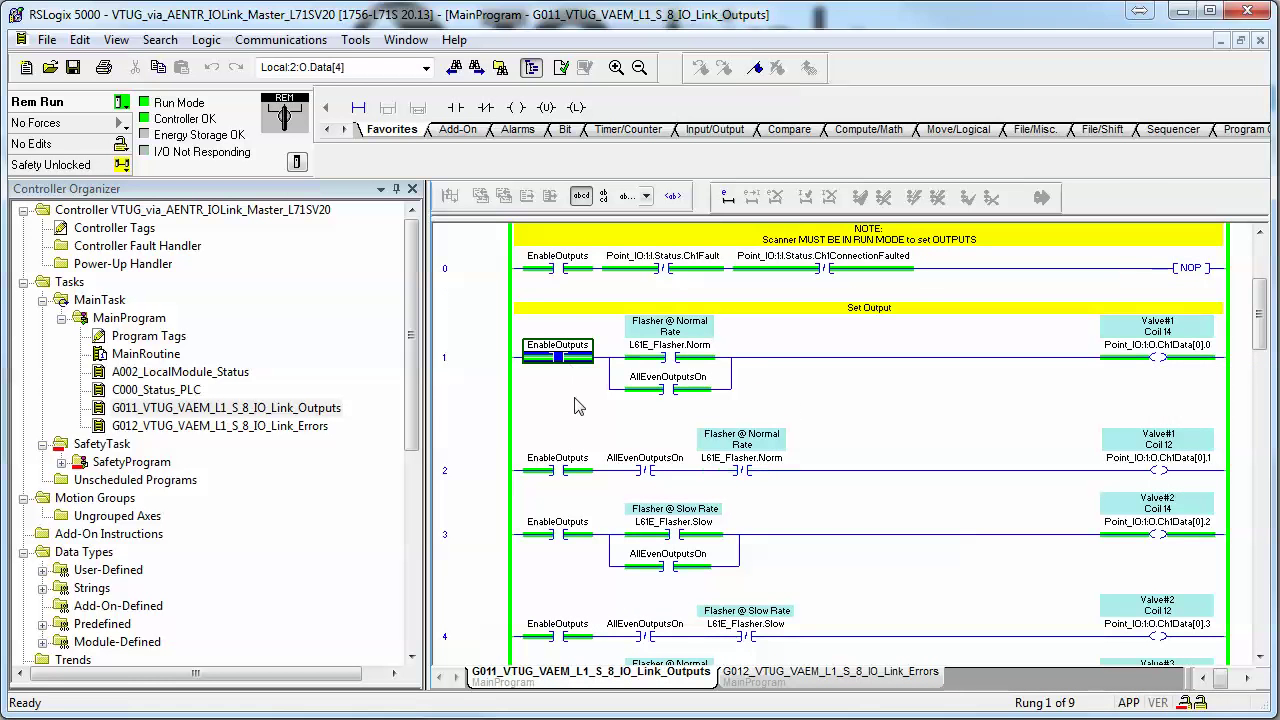
left_click(668, 388)
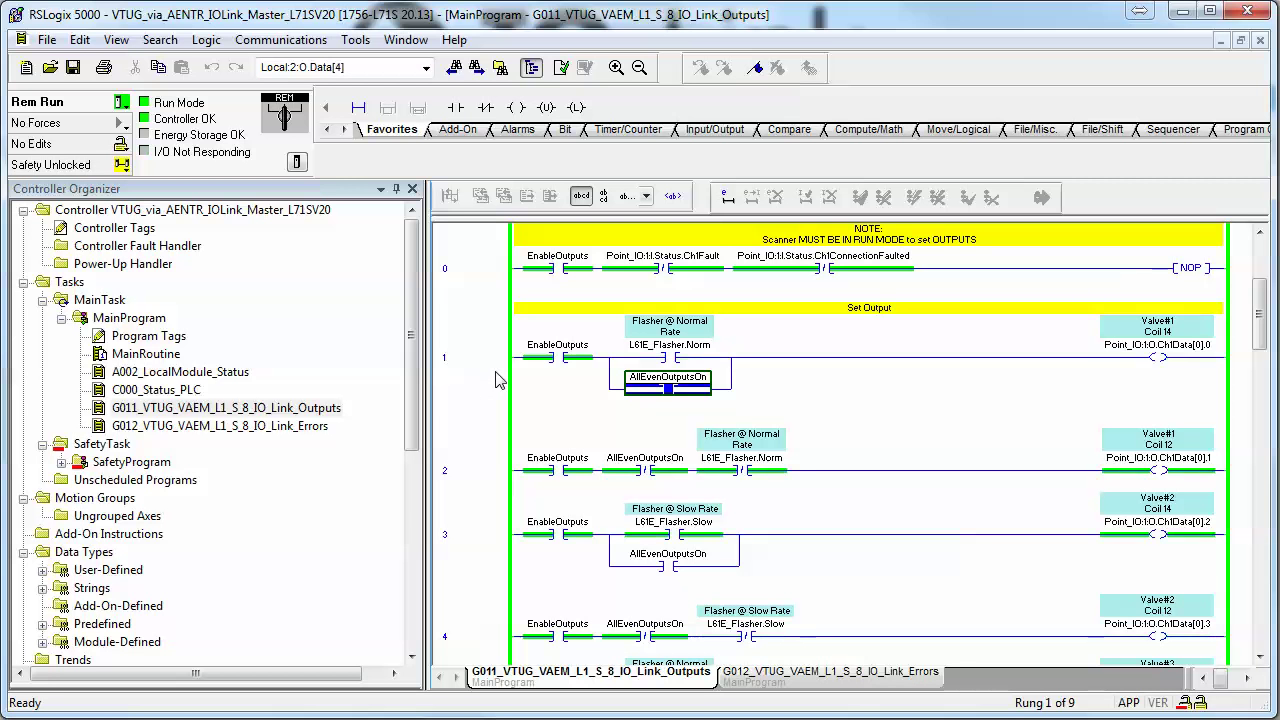
left_click(416, 422)
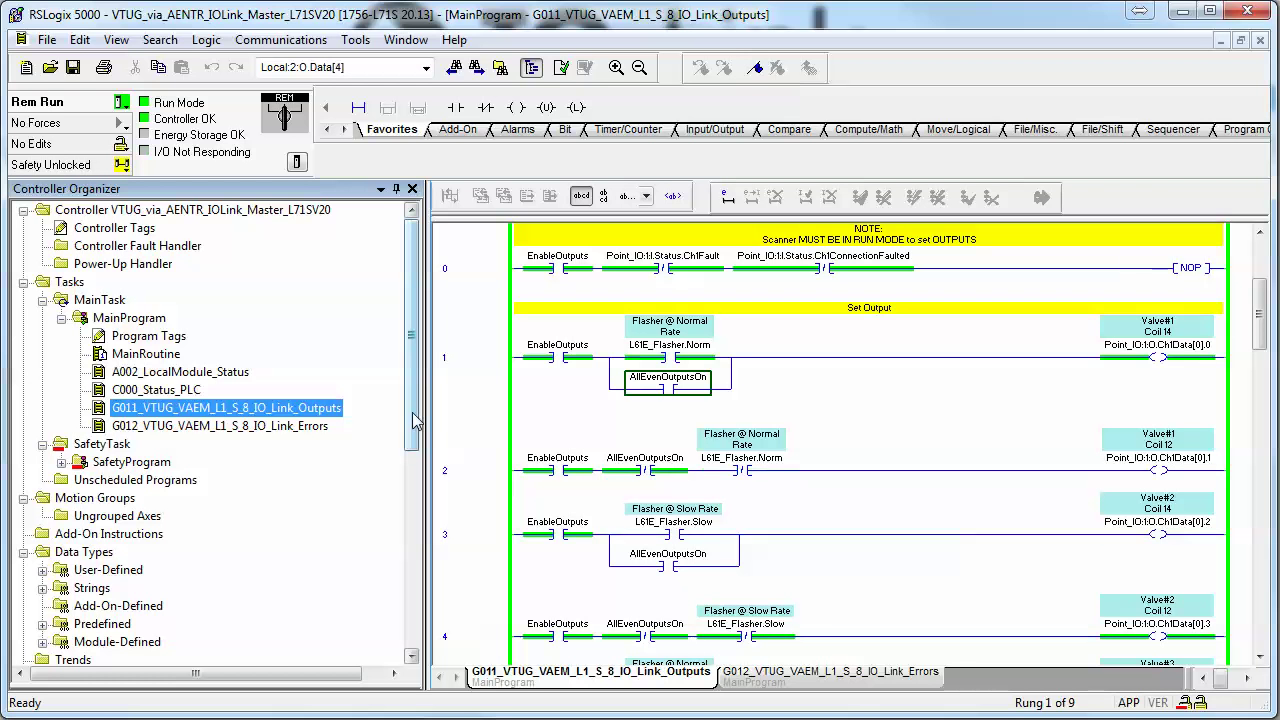
left_click(415, 422)
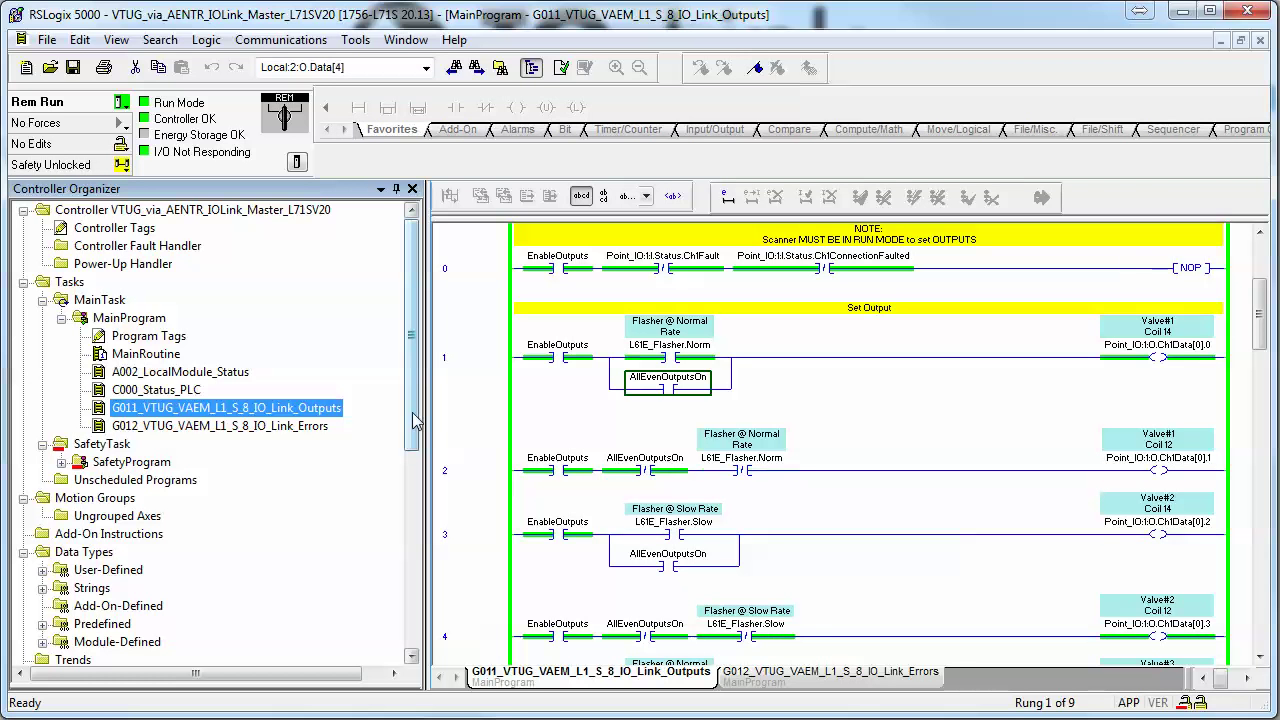